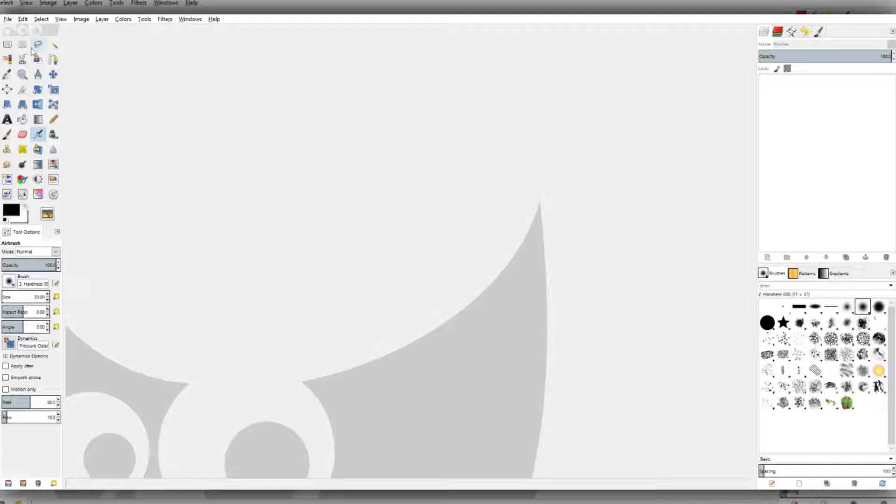
Open the image The Cycle Thumbnail.png as a layer.
{"action": "left_click", "coordinate": [7, 18]}
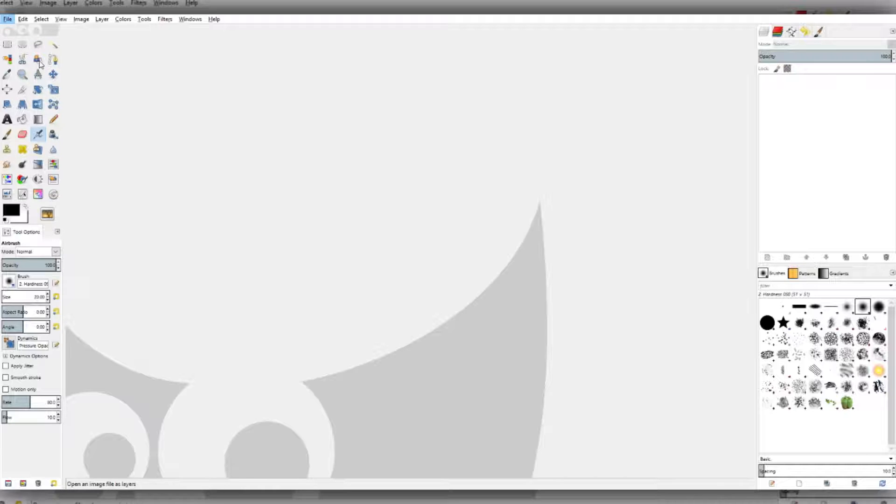
{"action": "left_click", "coordinate": [39, 60]}
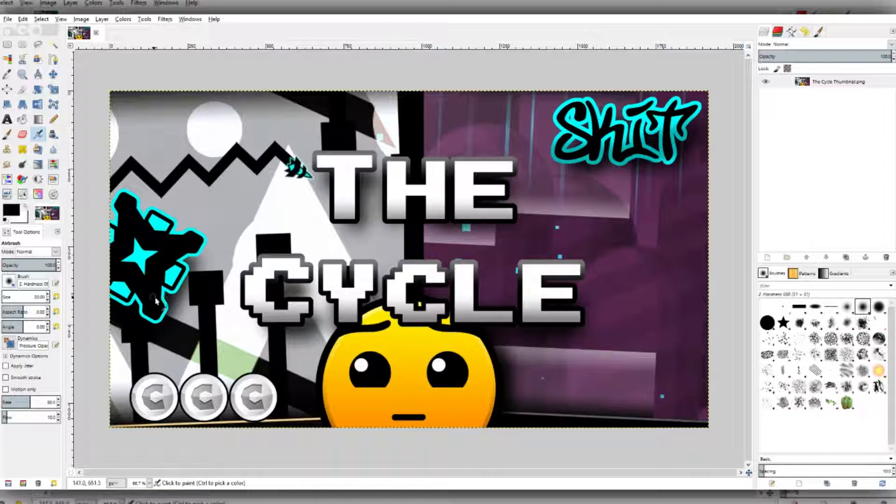
Examine the thumbnail's gear, lettering, logo and purple background up close and as a whole.
{"action": "key", "text": "ctrl"}
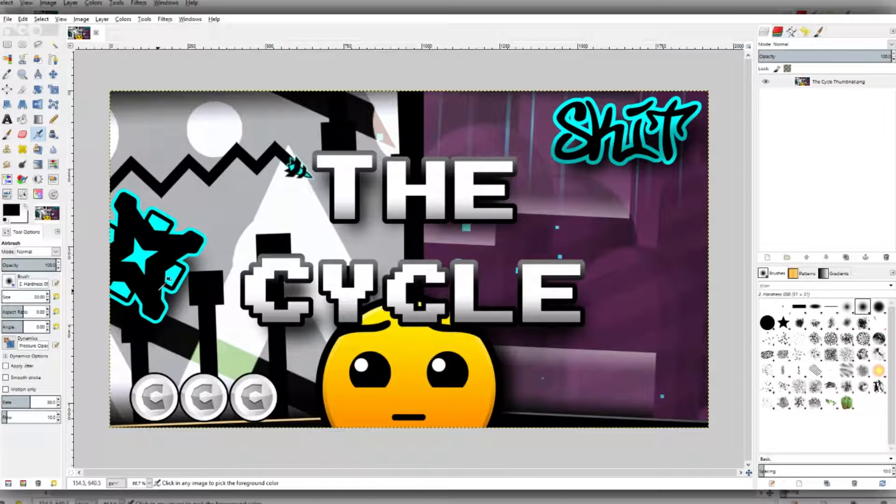
{"action": "scroll", "coordinate": [165, 282], "scroll_direction": "up", "scroll_amount": 3}
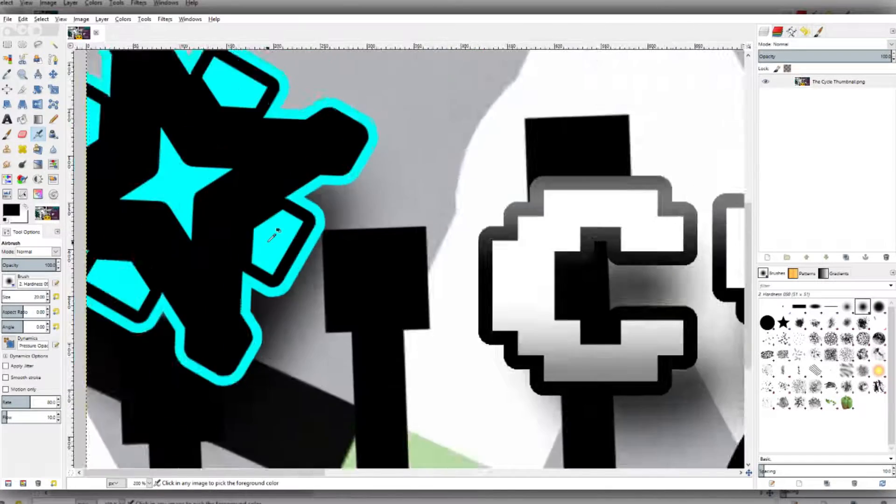
{"action": "scroll", "coordinate": [275, 233], "scroll_direction": "down", "scroll_amount": 3}
{"action": "scroll", "coordinate": [669, 149], "scroll_direction": "up", "scroll_amount": 5}
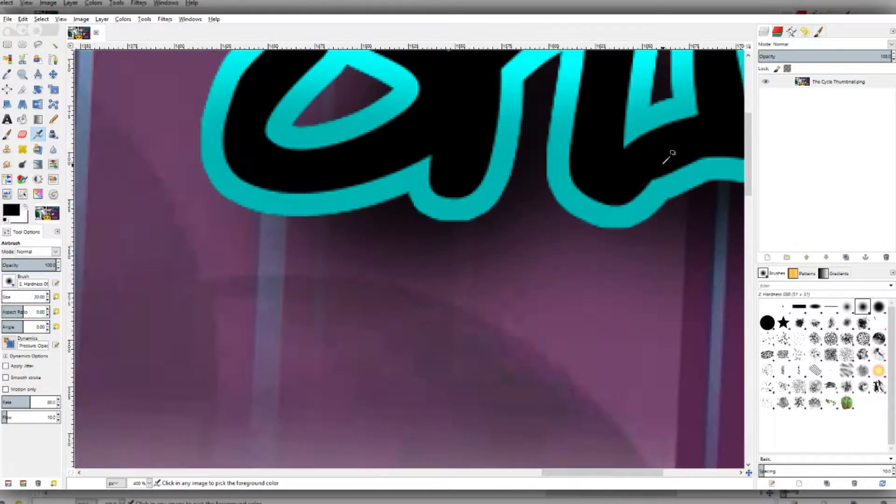
{"action": "scroll", "coordinate": [671, 154], "scroll_direction": "down", "scroll_amount": 6}
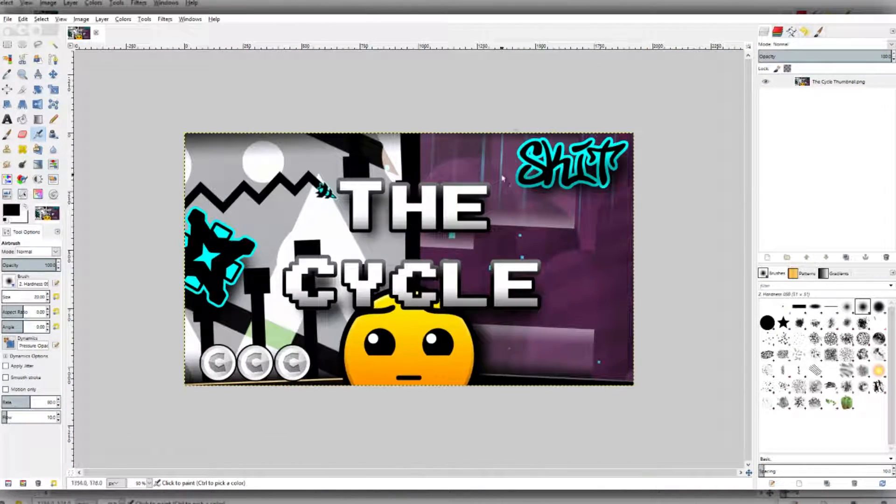
{"action": "scroll", "coordinate": [481, 345], "scroll_direction": "up", "scroll_amount": 3}
{"action": "scroll", "coordinate": [525, 382], "scroll_direction": "down", "scroll_amount": 2}
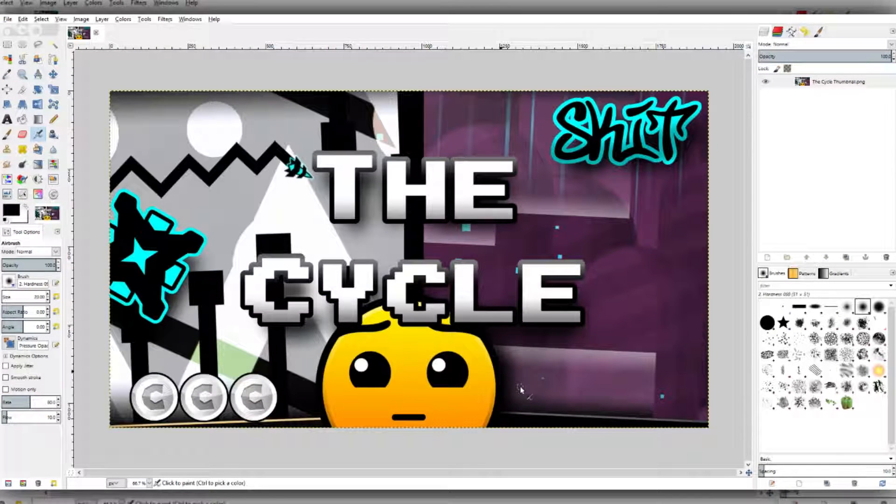
{"action": "key", "text": "ctrl"}
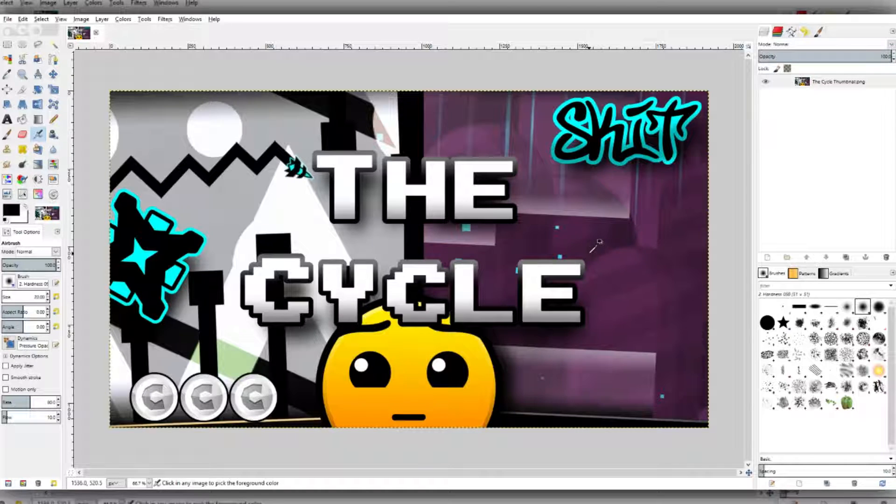
{"action": "scroll", "coordinate": [660, 270], "scroll_direction": "up", "scroll_amount": 4}
{"action": "scroll", "coordinate": [639, 265], "scroll_direction": "down", "scroll_amount": 3}
{"action": "scroll", "coordinate": [639, 265], "scroll_direction": "up", "scroll_amount": 3}
{"action": "scroll", "coordinate": [639, 265], "scroll_direction": "down", "scroll_amount": 4}
{"action": "scroll", "coordinate": [302, 235], "scroll_direction": "up", "scroll_amount": 4}
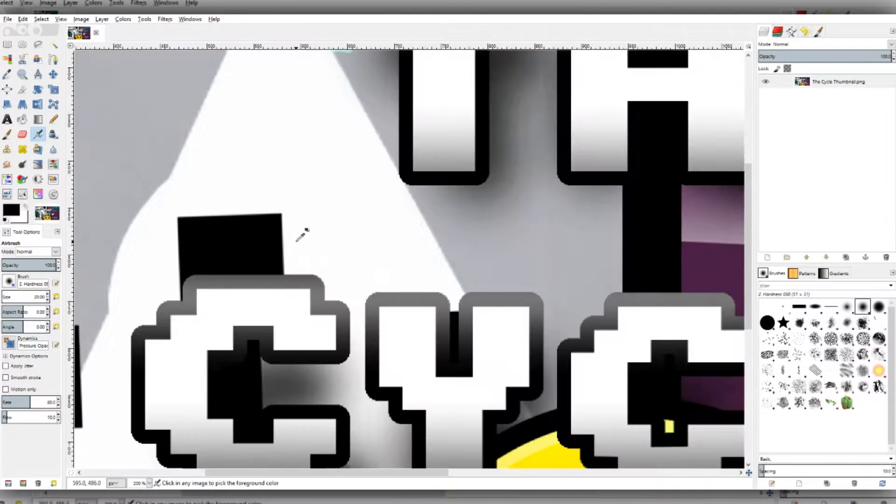
{"action": "scroll", "coordinate": [302, 234], "scroll_direction": "down", "scroll_amount": 4}
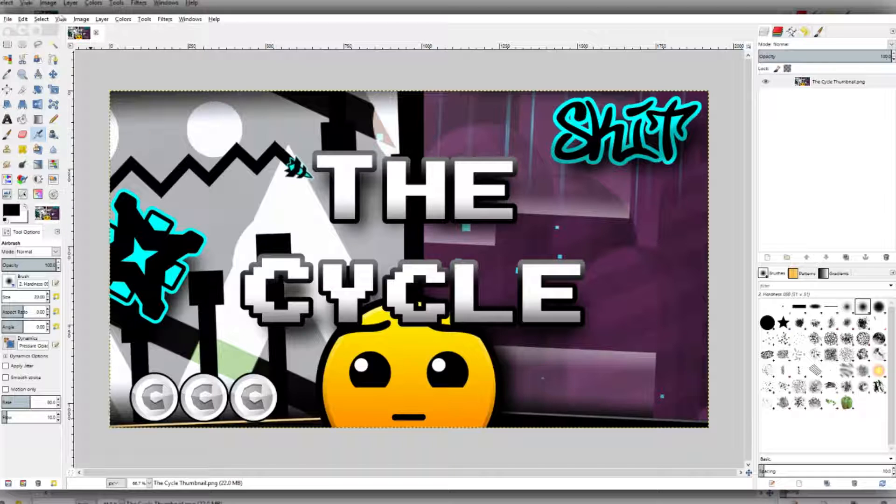
Open the blue game-level screenshot as a separate image and close it again.
{"action": "left_click", "coordinate": [9, 19]}
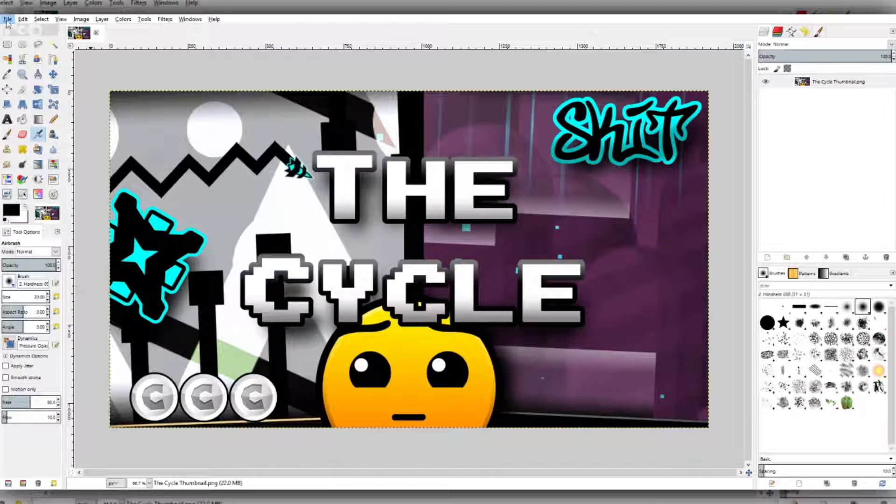
{"action": "left_click", "coordinate": [45, 50]}
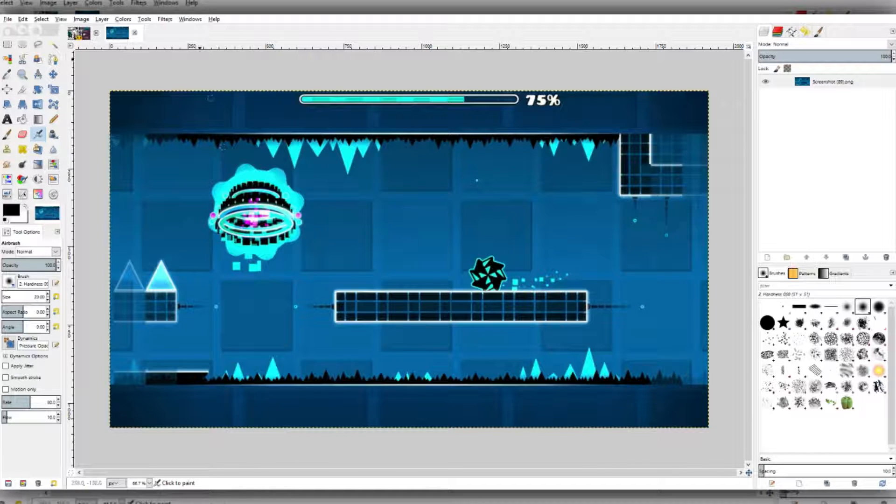
{"action": "left_click", "coordinate": [134, 32]}
{"action": "left_click", "coordinate": [8, 18]}
{"action": "key", "text": "Escape"}
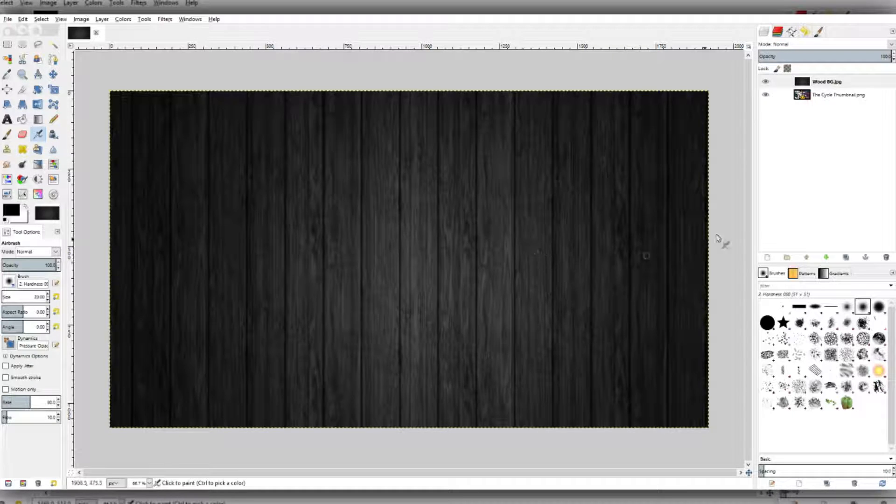
Select The Cycle Thumbnail.png layer beneath the Wood BG.jpg layer.
{"action": "left_click", "coordinate": [805, 95]}
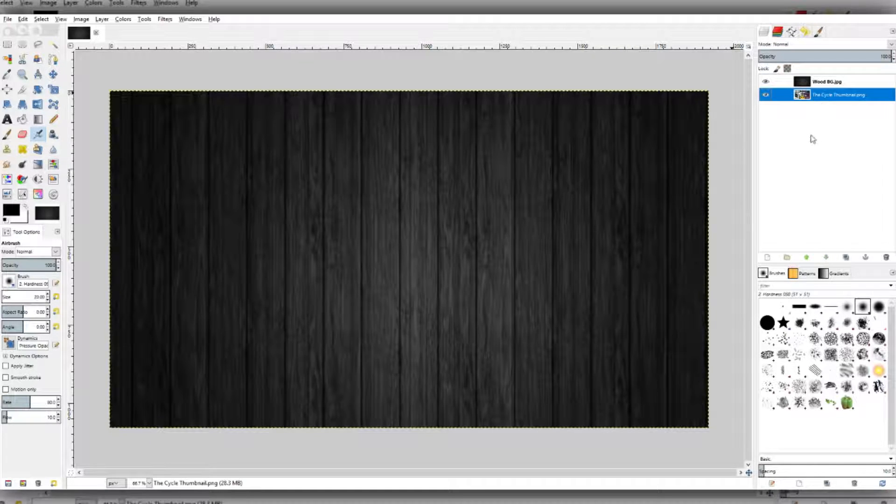
{"action": "left_click", "coordinate": [774, 173]}
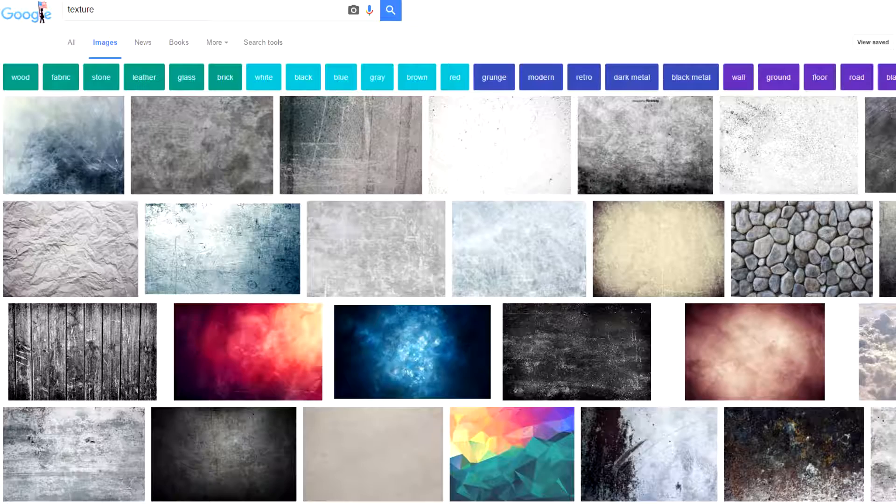
In Google Images, choose the exact size filter for the "texture" search.
{"action": "left_click", "coordinate": [264, 43]}
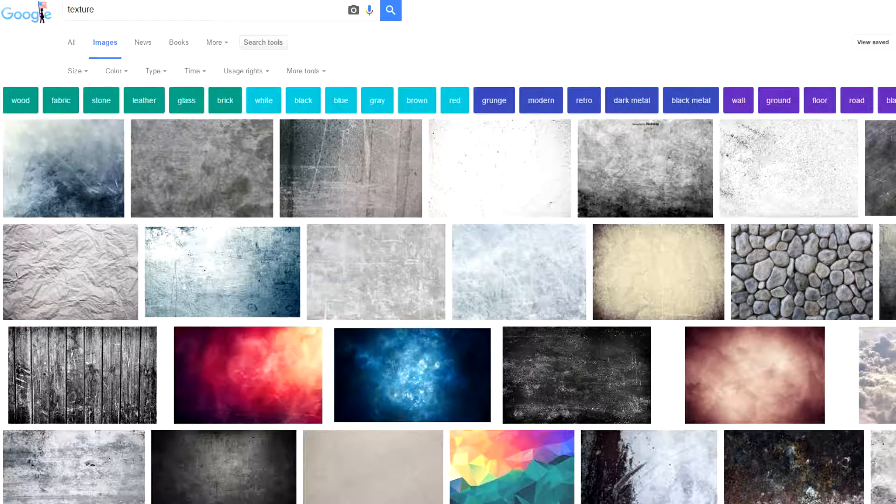
{"action": "left_click", "coordinate": [78, 71]}
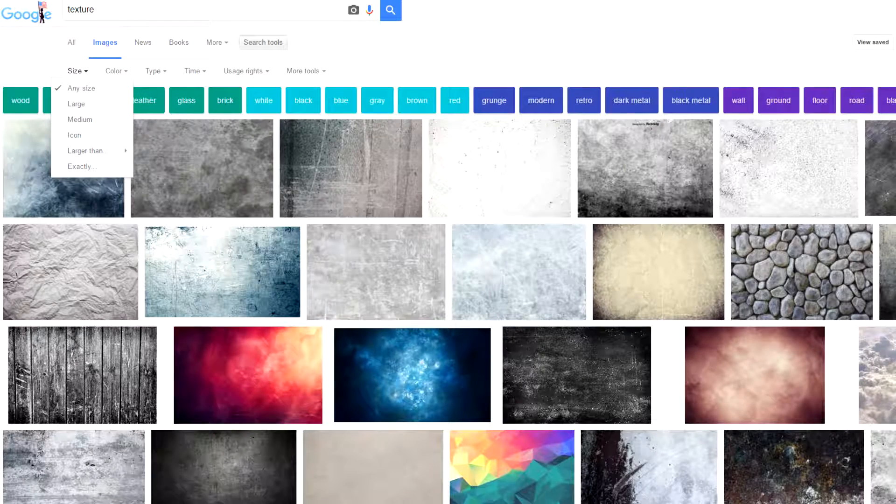
{"action": "left_click", "coordinate": [82, 166]}
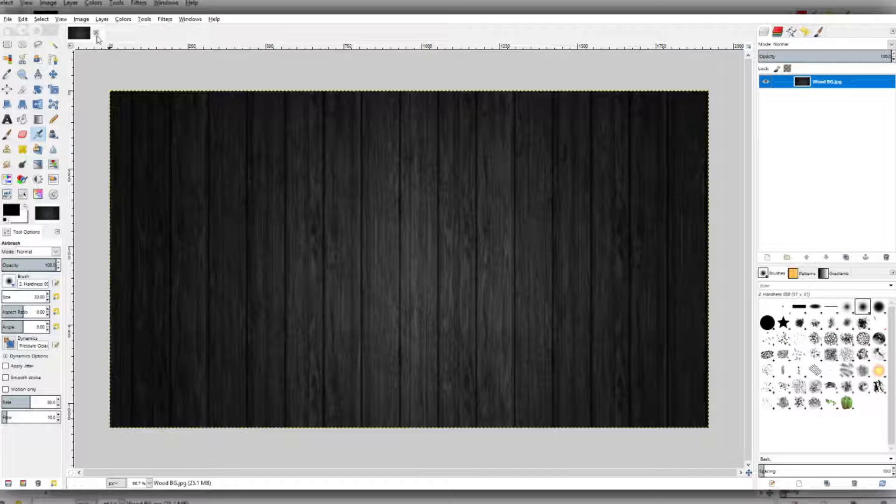
In GIMP, open Space Galaxy Texture 1080p.jpg as a layer above Wood BG.jpg.
{"action": "left_click", "coordinate": [7, 20]}
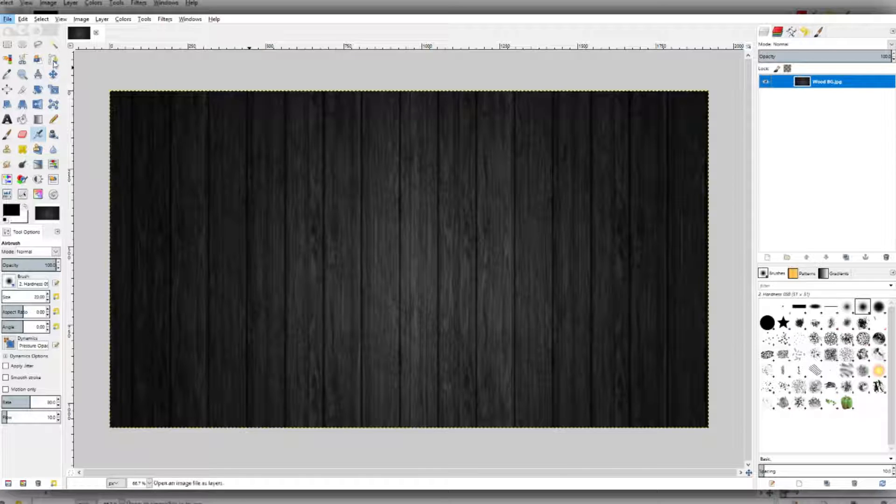
{"action": "left_click", "coordinate": [46, 62]}
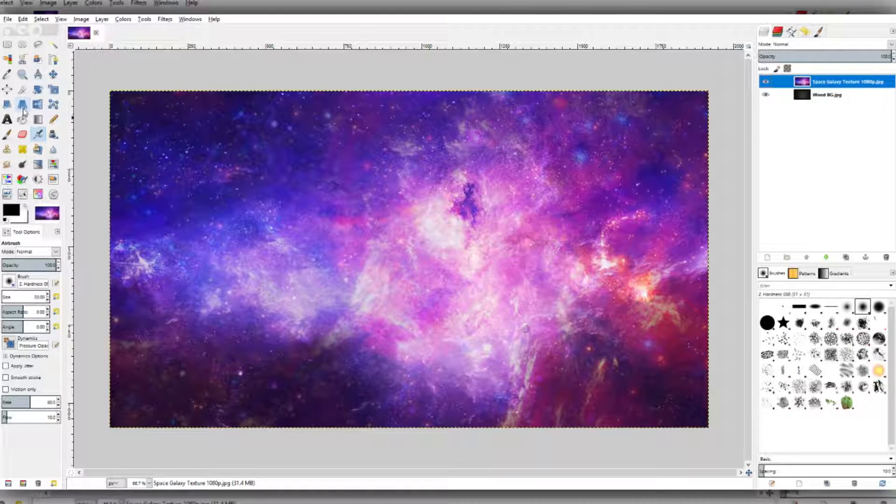
Move the galaxy texture layer about 510 px to the right, exposing a strip of the wood background.
{"action": "scroll", "coordinate": [555, 335], "scroll_direction": "up", "scroll_amount": 1}
{"action": "scroll", "coordinate": [555, 335], "scroll_direction": "up", "scroll_amount": 5}
{"action": "scroll", "coordinate": [386, 332], "scroll_direction": "down", "scroll_amount": 5}
{"action": "scroll", "coordinate": [377, 330], "scroll_direction": "down", "scroll_amount": 3}
{"action": "scroll", "coordinate": [372, 327], "scroll_direction": "up", "scroll_amount": 2}
{"action": "left_click", "coordinate": [53, 74]}
{"action": "left_click_drag", "start_coordinate": [387, 263], "coordinate": [546, 261]}
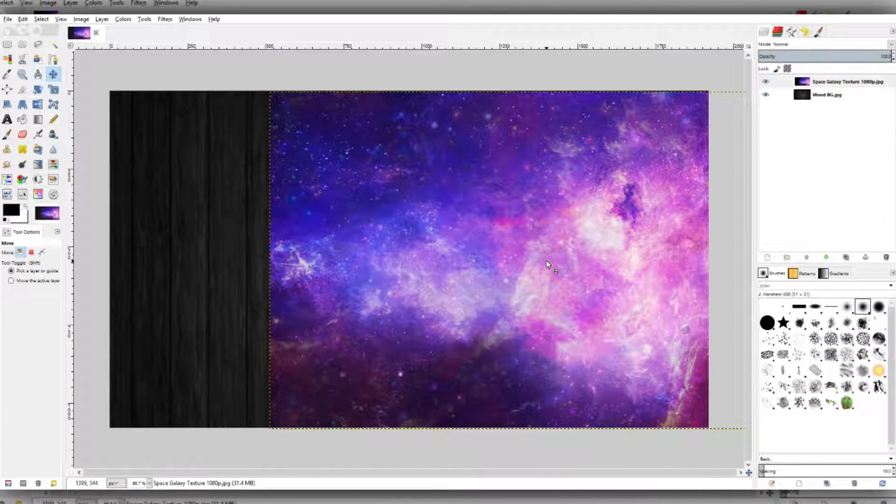
Try scaling the galaxy texture layer down with its aspect ratio kept, and undo both the scaling and the previous move.
{"action": "left_click", "coordinate": [54, 90]}
{"action": "left_click", "coordinate": [270, 260]}
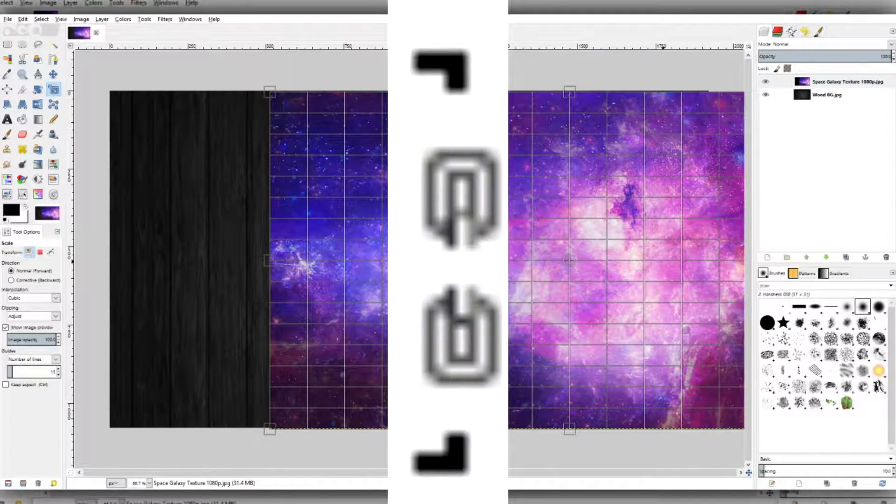
{"action": "left_click", "coordinate": [461, 267]}
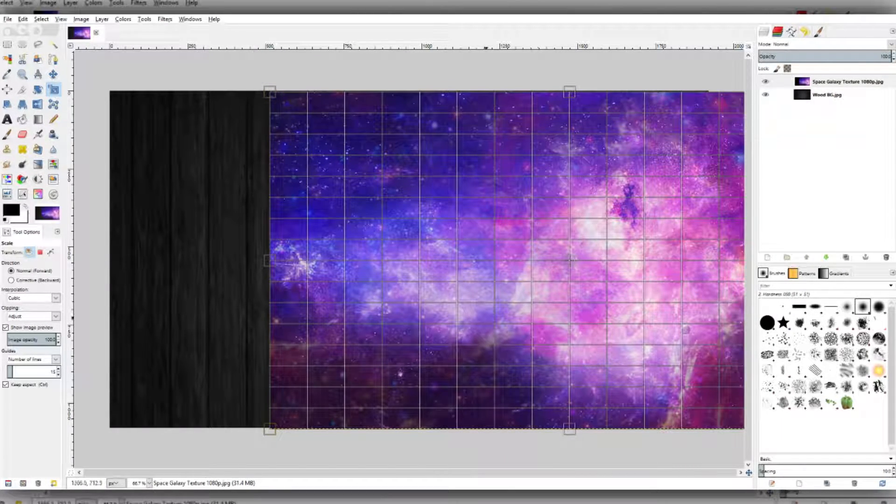
{"action": "left_click_drag", "start_coordinate": [270, 92], "coordinate": [334, 175]}
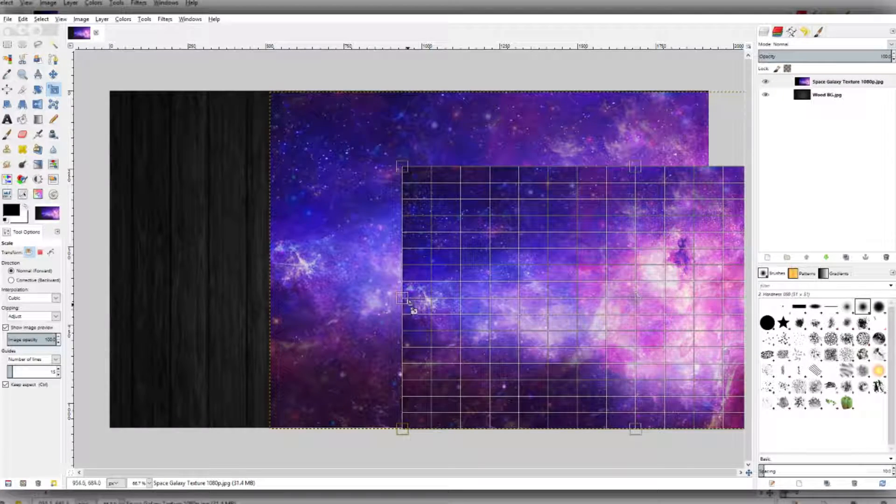
{"action": "left_click_drag", "start_coordinate": [381, 302], "coordinate": [583, 331]}
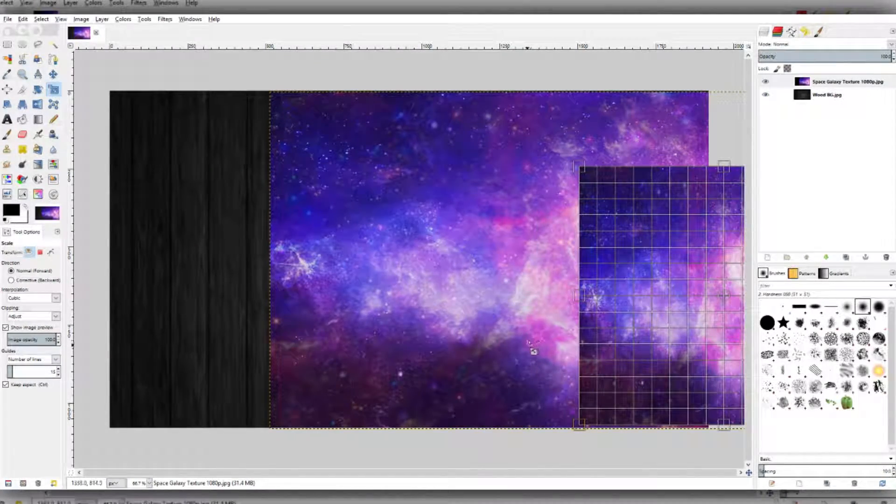
{"action": "key", "text": "ctrl+z"}
{"action": "key", "text": "ctrl+z"}
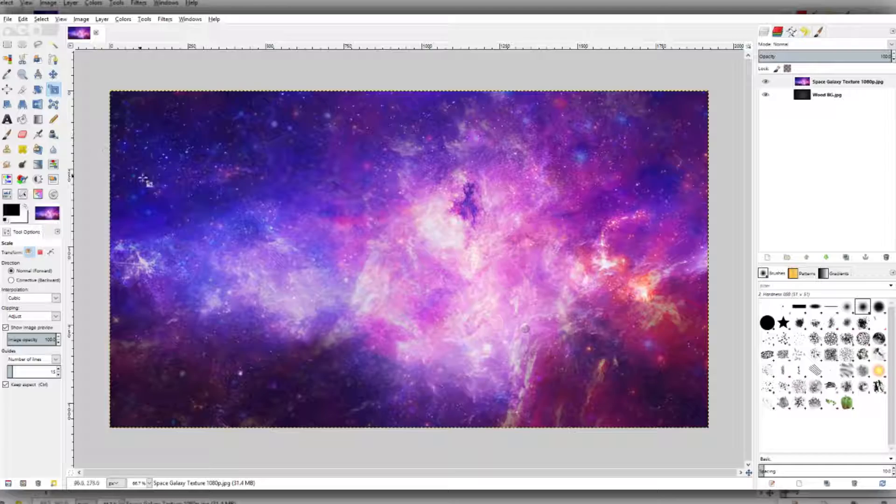
Scale the galaxy texture layer down proportionally from its top-left corner, keeping its bottom-right corner in place.
{"action": "left_click", "coordinate": [207, 244]}
{"action": "left_click_drag", "start_coordinate": [110, 92], "coordinate": [463, 267]}
{"action": "left_click", "coordinate": [582, 252]}
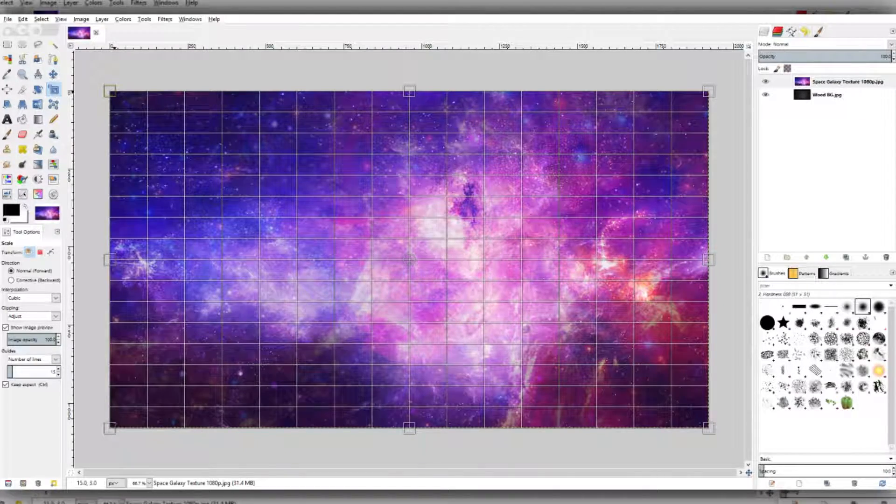
{"action": "left_click_drag", "start_coordinate": [111, 92], "coordinate": [371, 323]}
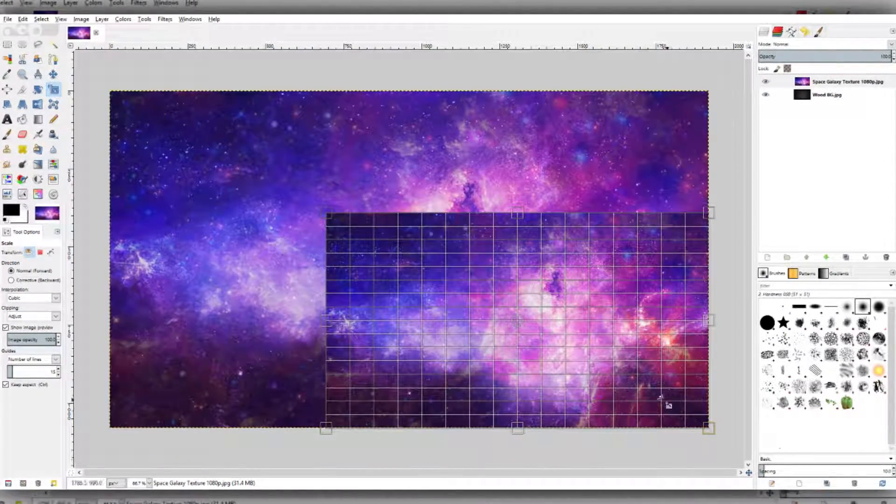
{"action": "left_click_drag", "start_coordinate": [311, 190], "coordinate": [262, 100]}
Enlarge the galaxy texture layer proportionally from its top-right and bottom-right corners until it extends well beyond the canvas, and apply the scaling.
{"action": "left_click_drag", "start_coordinate": [709, 125], "coordinate": [895, 16]}
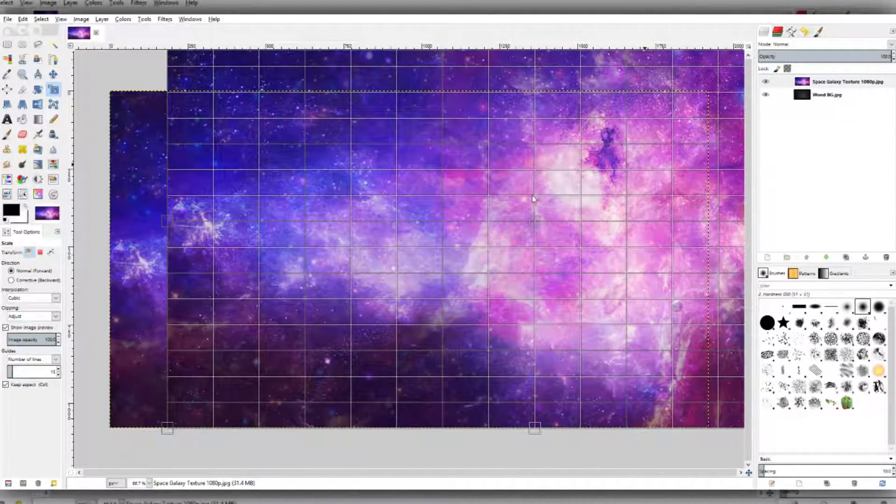
{"action": "scroll", "coordinate": [447, 193], "scroll_direction": "down", "scroll_amount": 2}
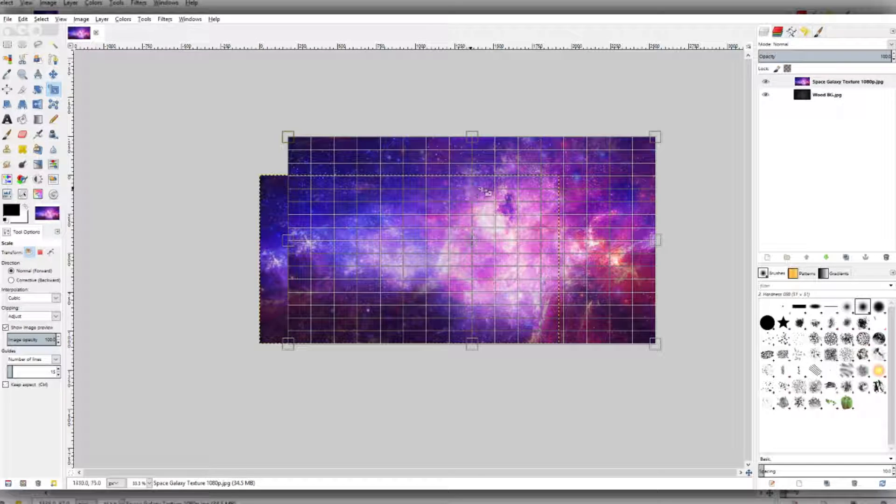
{"action": "scroll", "coordinate": [467, 188], "scroll_direction": "down", "scroll_amount": 1}
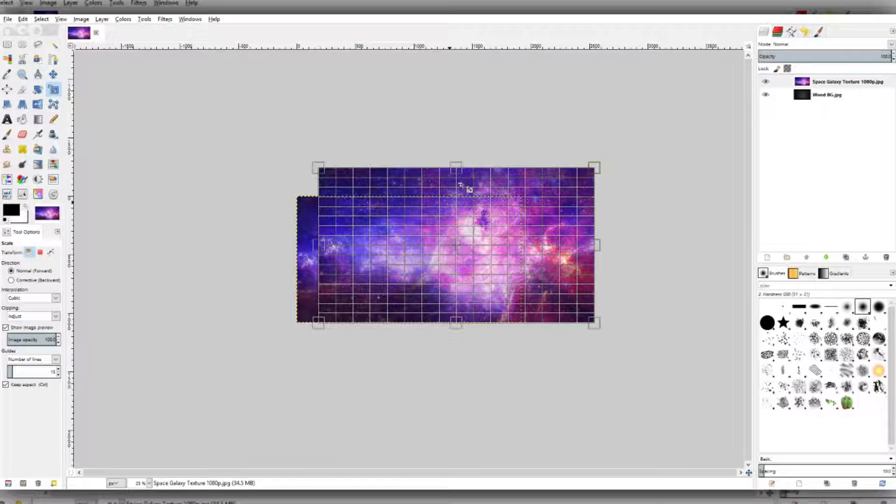
{"action": "scroll", "coordinate": [461, 186], "scroll_direction": "down", "scroll_amount": 2}
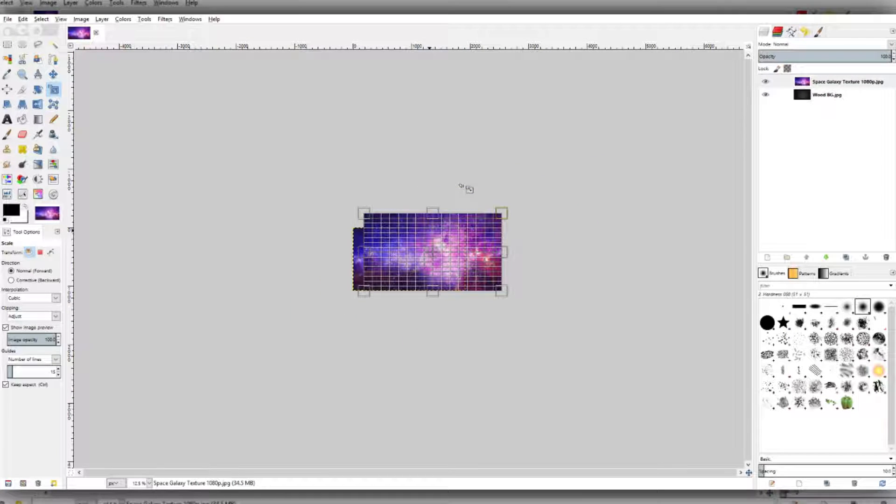
{"action": "scroll", "coordinate": [461, 185], "scroll_direction": "down", "scroll_amount": 2}
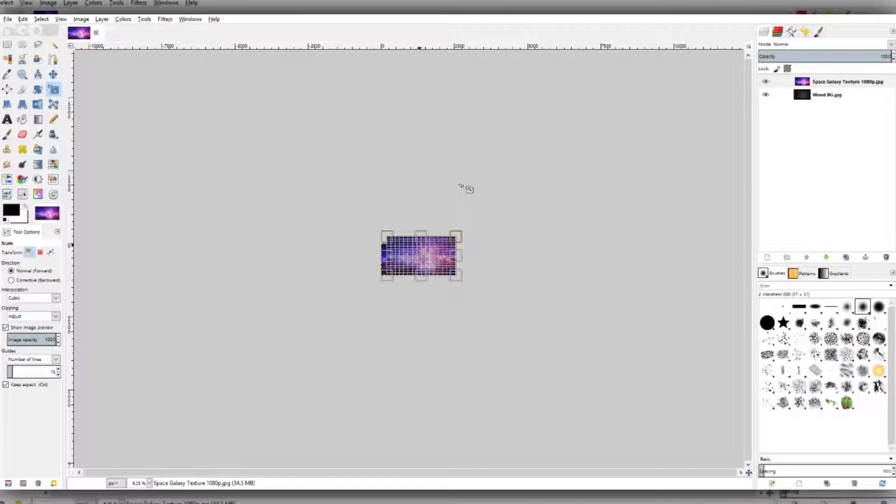
{"action": "scroll", "coordinate": [468, 188], "scroll_direction": "up", "scroll_amount": 3}
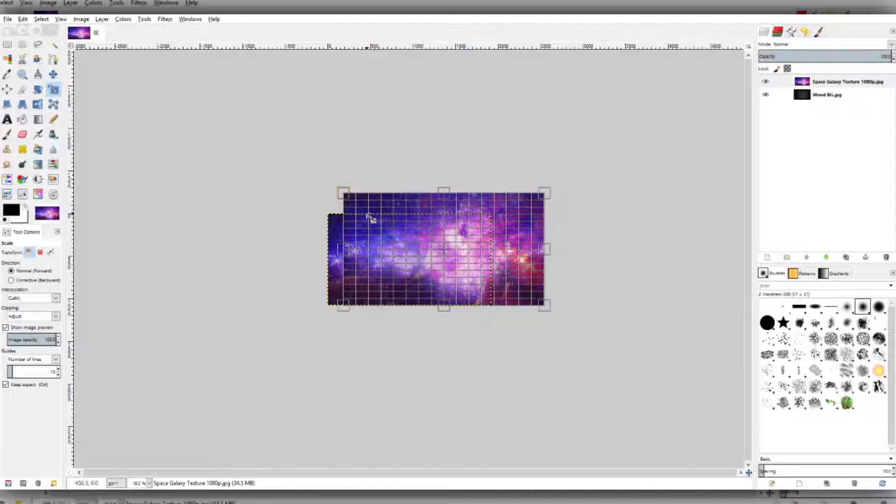
{"action": "left_click_drag", "start_coordinate": [557, 323], "coordinate": [595, 366]}
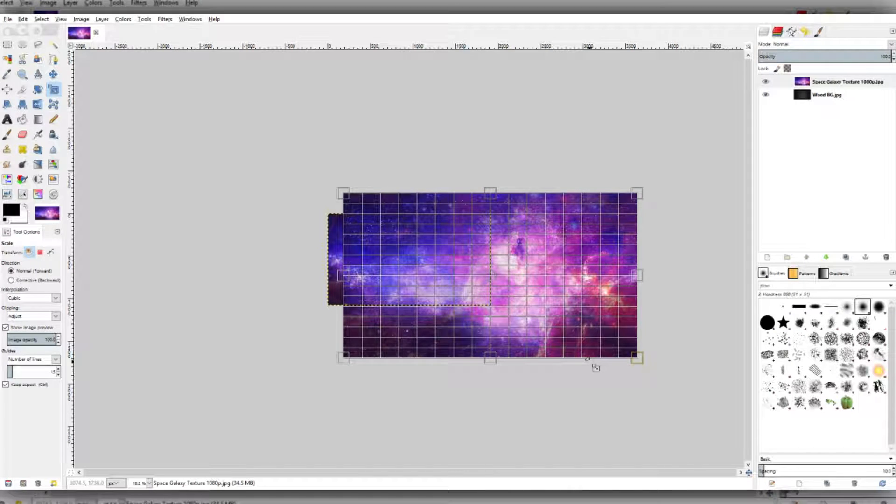
{"action": "left_click", "coordinate": [596, 272]}
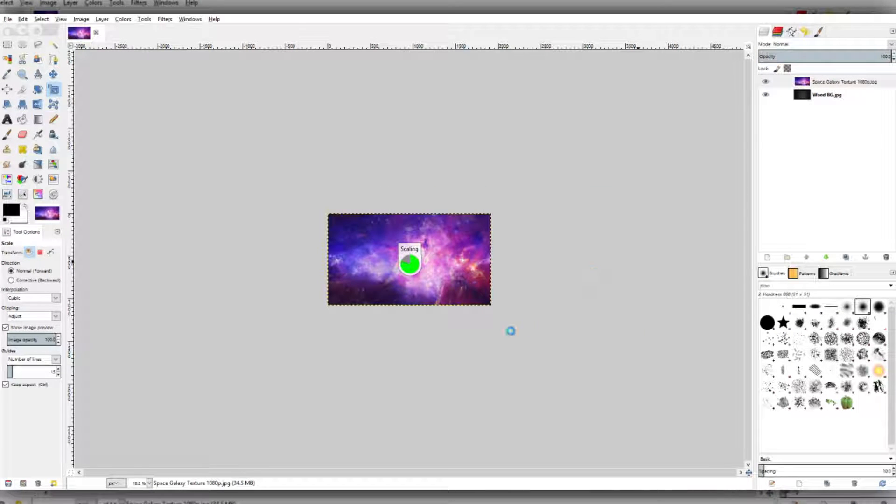
{"action": "scroll", "coordinate": [420, 332], "scroll_direction": "up", "scroll_amount": 4}
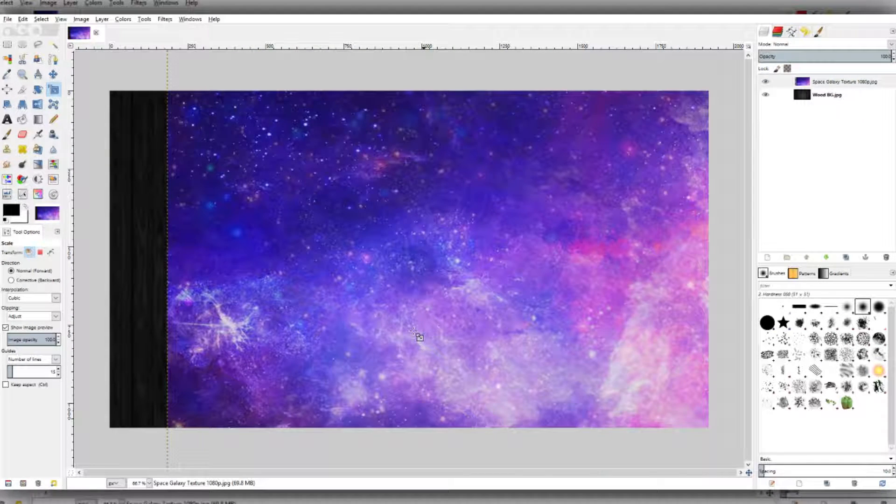
{"action": "scroll", "coordinate": [417, 335], "scroll_direction": "down", "scroll_amount": 1}
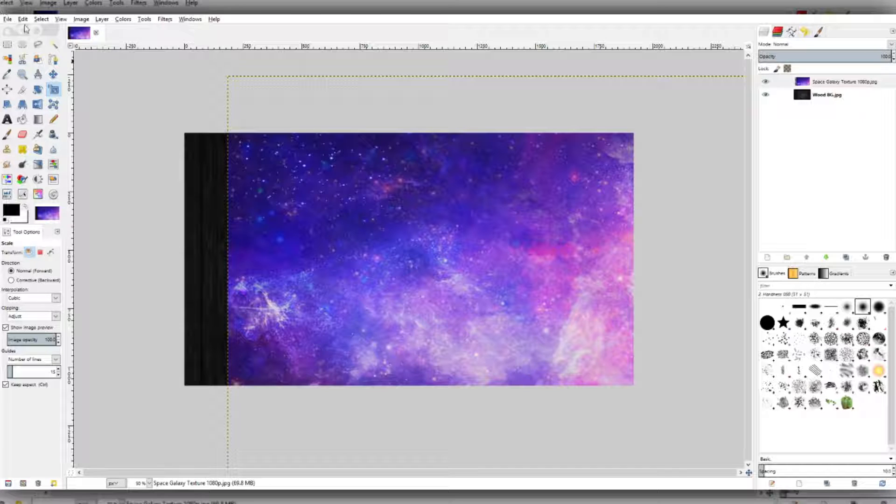
Move the galaxy layer right and up so its left edge sits at about 420 px, and flip it horizontally and vertically.
{"action": "left_click", "coordinate": [53, 74]}
{"action": "left_click_drag", "start_coordinate": [497, 284], "coordinate": [590, 218]}
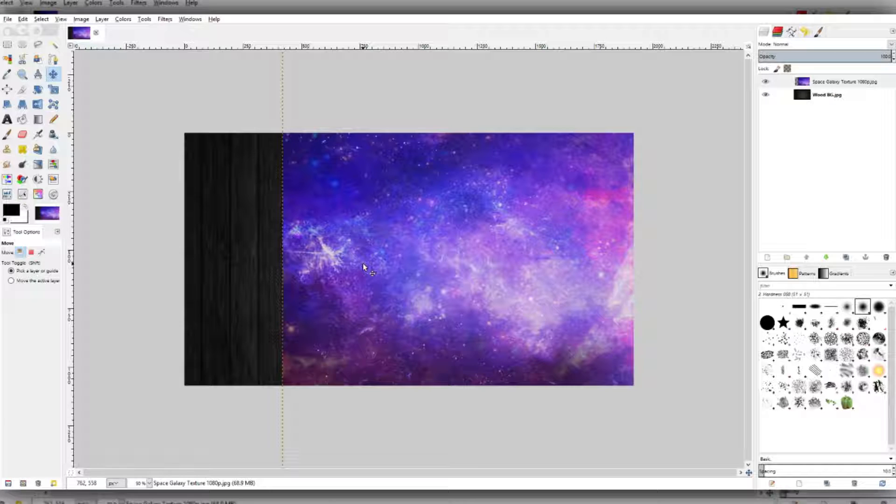
{"action": "left_click", "coordinate": [38, 106]}
{"action": "left_click", "coordinate": [434, 298]}
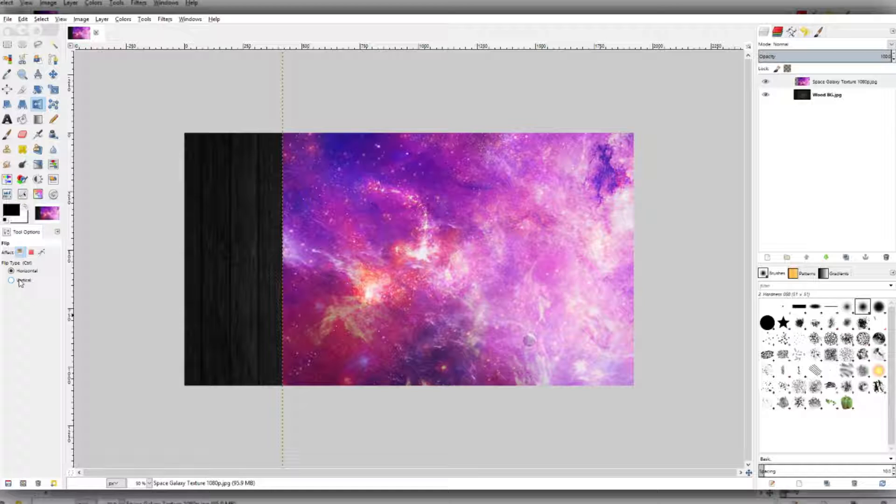
{"action": "left_click", "coordinate": [446, 278]}
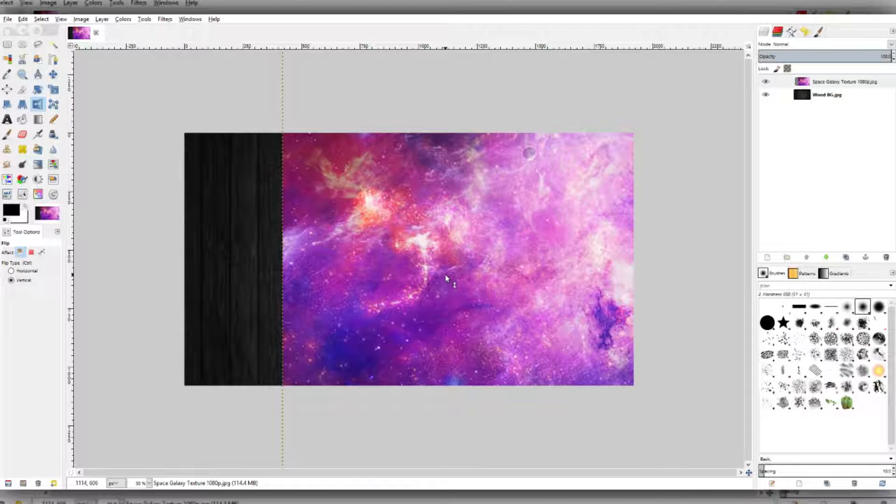
Reset the flip type to Horizontal and move the galaxy layer slightly right and down, with its left edge at about 500 px.
{"action": "left_click", "coordinate": [34, 270]}
{"action": "left_click", "coordinate": [54, 74]}
{"action": "left_click_drag", "start_coordinate": [446, 246], "coordinate": [464, 254]}
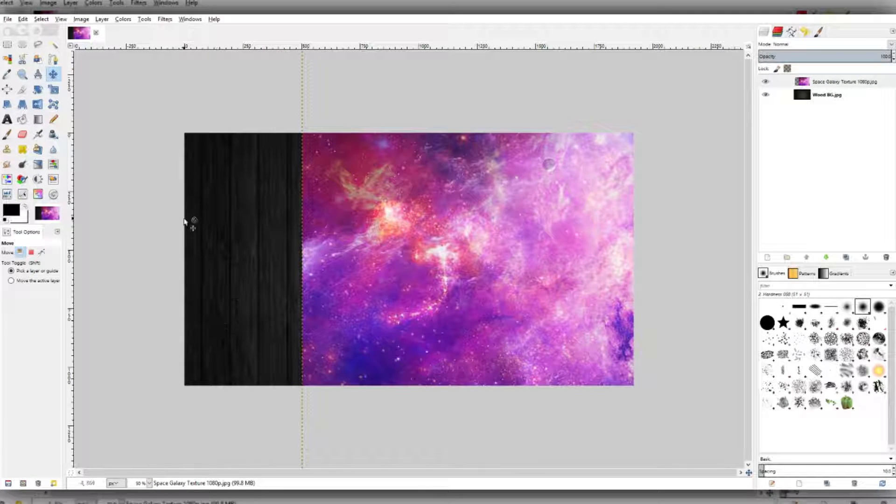
Scale the Wood BG layer up proportionally from its top-left corner to about 2,680 px wide, keeping its bottom-right corner in place.
{"action": "left_click", "coordinate": [54, 89]}
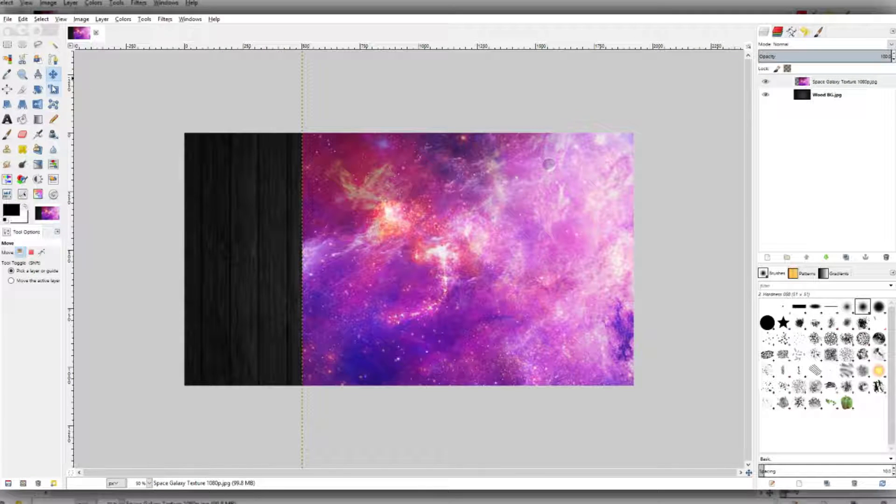
{"action": "left_click", "coordinate": [826, 95]}
{"action": "left_click", "coordinate": [329, 329]}
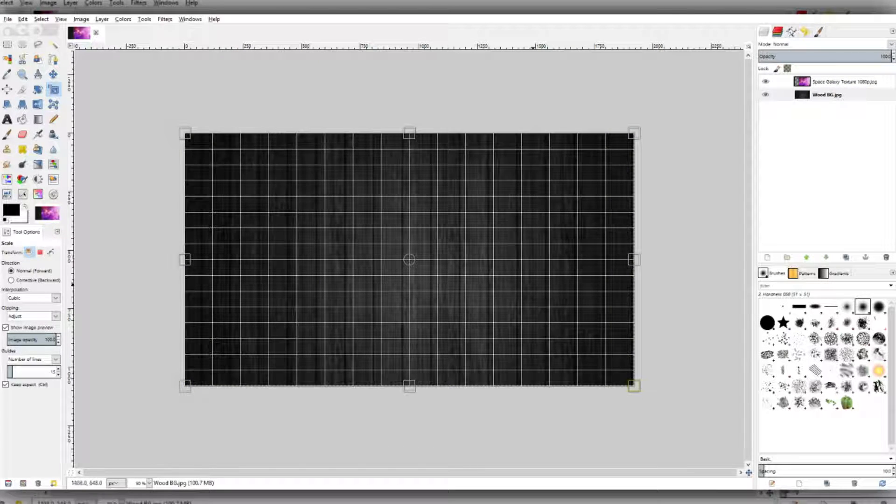
{"action": "left_click_drag", "start_coordinate": [146, 104], "coordinate": [88, 31]}
{"action": "left_click", "coordinate": [601, 269]}
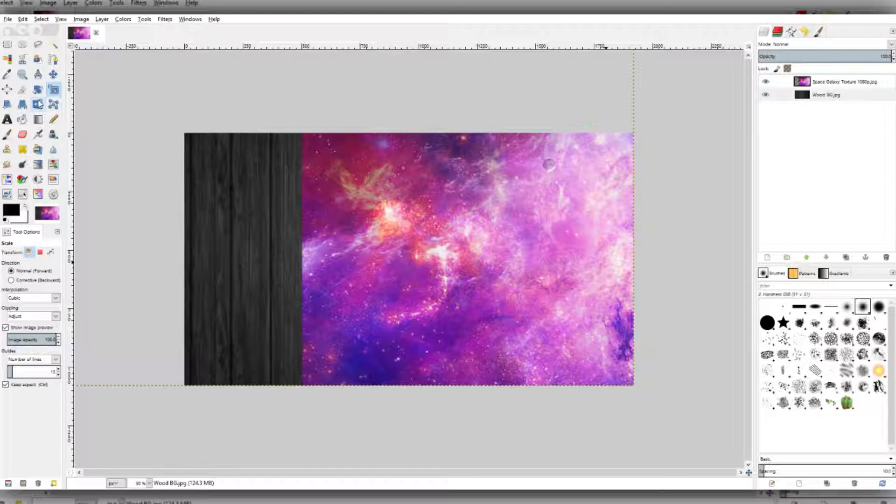
Flip the Wood BG layer horizontally and vertically, and return the flip type to Horizontal.
{"action": "left_click", "coordinate": [38, 104]}
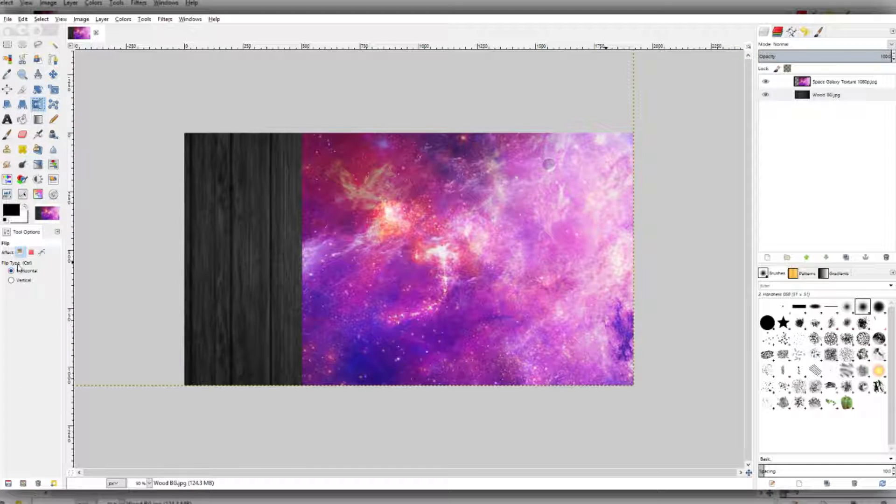
{"action": "left_click", "coordinate": [252, 253]}
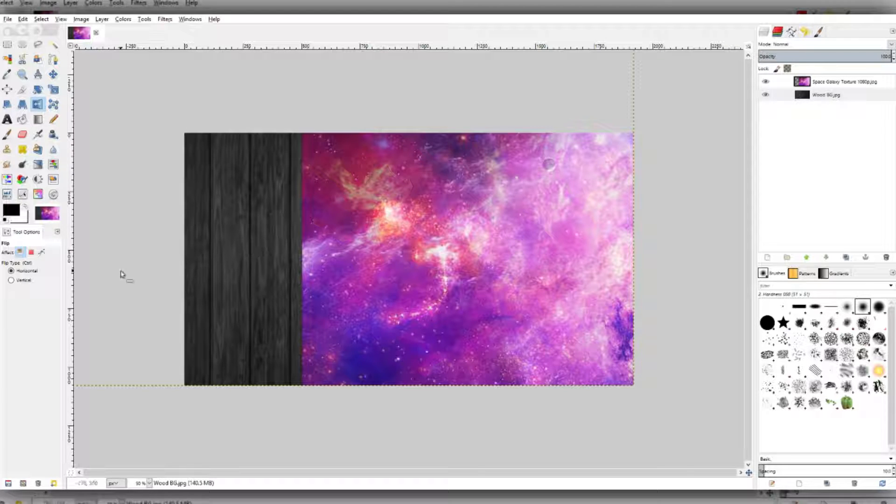
{"action": "left_click", "coordinate": [11, 280]}
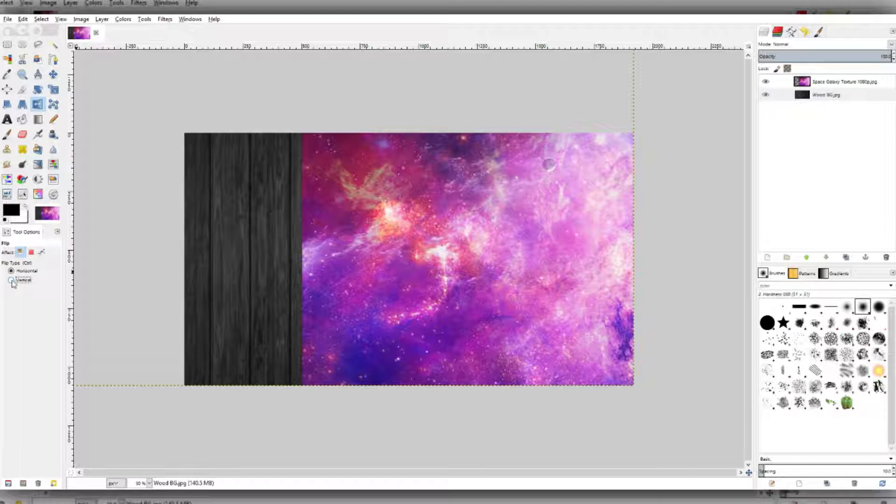
{"action": "left_click", "coordinate": [246, 236]}
{"action": "left_click", "coordinate": [19, 272]}
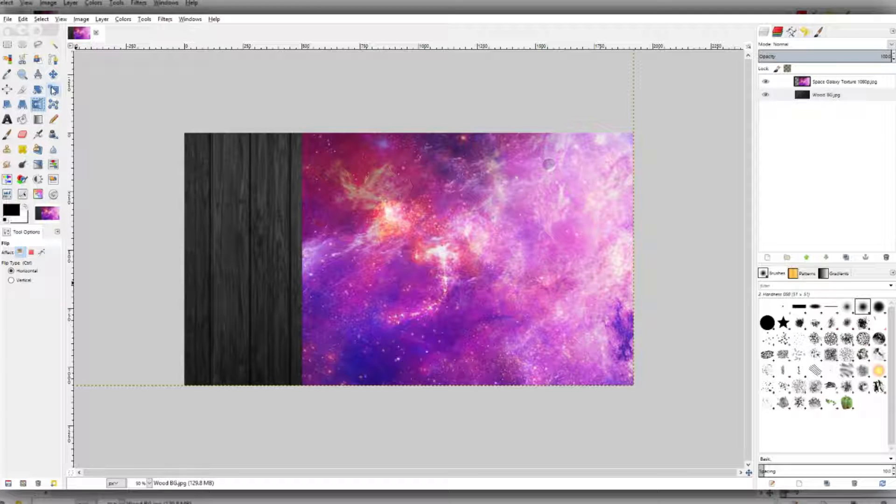
{"action": "left_click", "coordinate": [53, 89]}
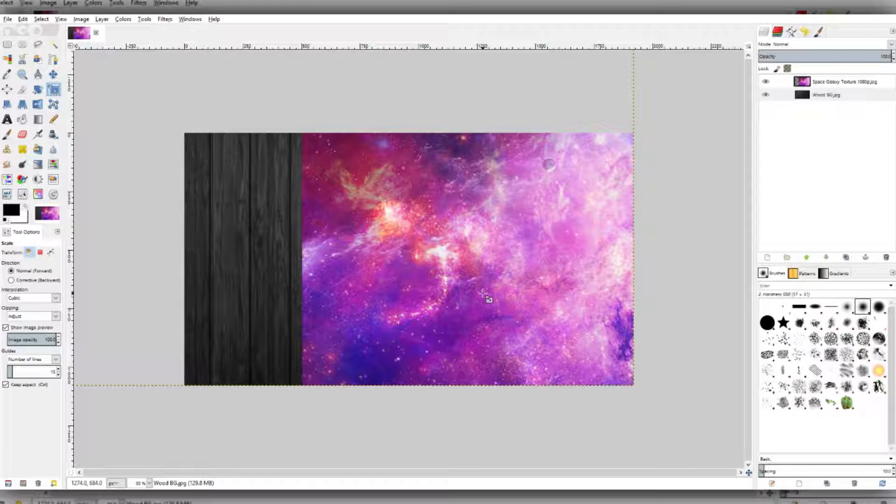
{"action": "left_click", "coordinate": [483, 293]}
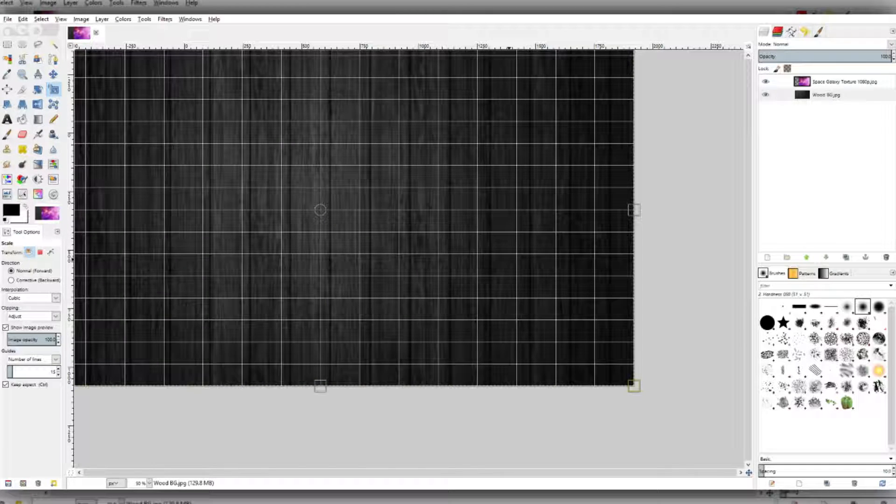
{"action": "scroll", "coordinate": [346, 267], "scroll_direction": "down", "scroll_amount": 2}
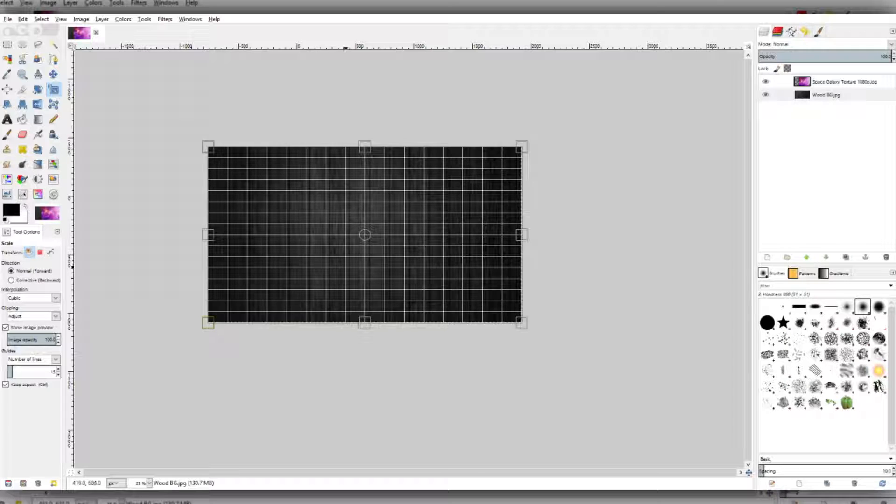
{"action": "key", "text": "Escape"}
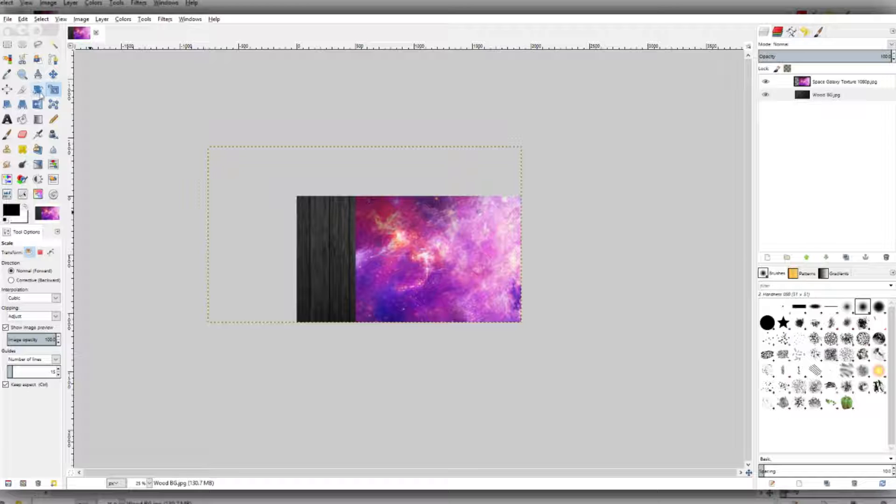
{"action": "mouse_move", "coordinate": [64, 84]}
{"action": "left_mouse_down"}
{"action": "mouse_move", "coordinate": [30, 86]}
{"action": "mouse_move", "coordinate": [66, 90]}
{"action": "mouse_move", "coordinate": [28, 95]}
{"action": "mouse_move", "coordinate": [68, 95]}
{"action": "mouse_move", "coordinate": [60, 96]}
{"action": "left_mouse_up"}
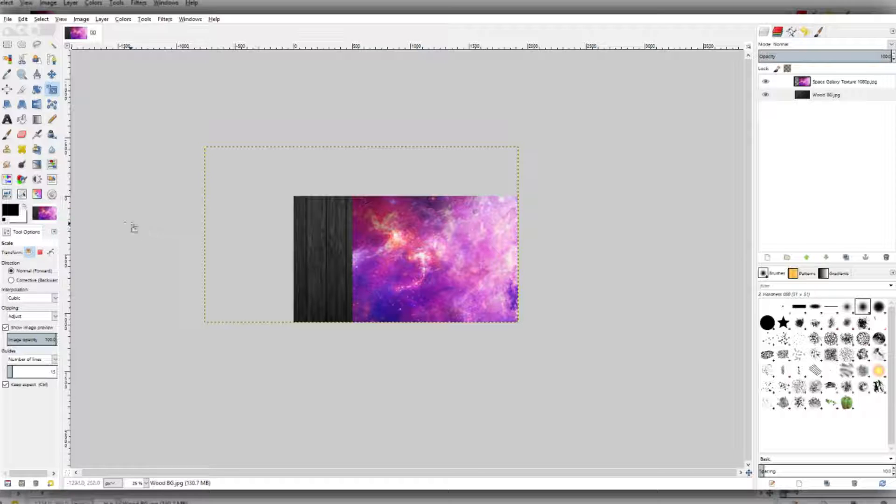
Rotate the Wood BG layer by 3.33 degrees and move it about 110 px left and 250 px down to cover the bottom gap.
{"action": "left_click", "coordinate": [37, 89]}
{"action": "left_click_drag", "start_coordinate": [303, 254], "coordinate": [229, 325]}
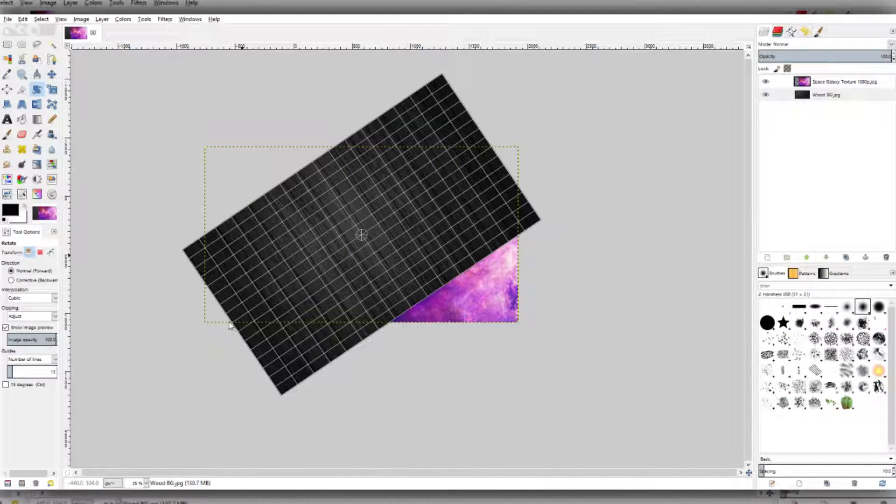
{"action": "left_click", "coordinate": [154, 324]}
{"action": "left_click_drag", "start_coordinate": [179, 289], "coordinate": [183, 289]}
{"action": "left_click", "coordinate": [154, 324]}
{"action": "left_click", "coordinate": [164, 278]}
{"action": "left_click", "coordinate": [163, 278]}
{"action": "left_click", "coordinate": [154, 324]}
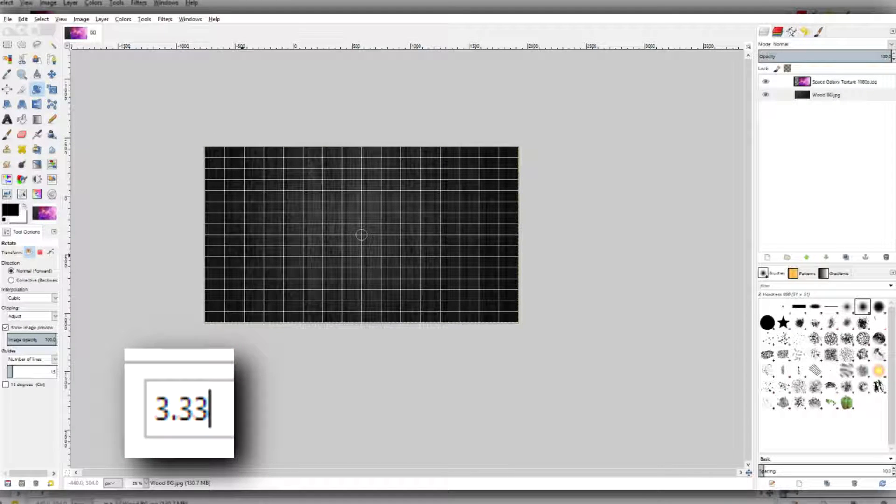
{"action": "key", "text": "Return"}
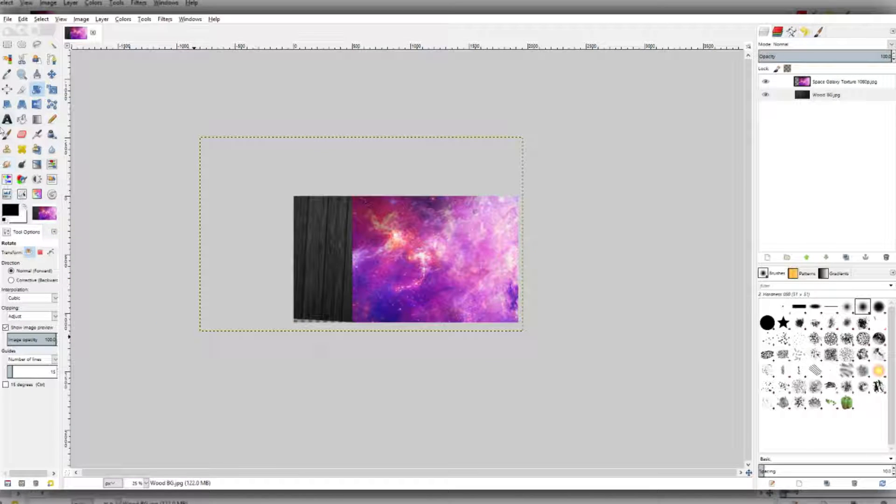
{"action": "left_click", "coordinate": [52, 74]}
{"action": "left_click_drag", "start_coordinate": [299, 233], "coordinate": [307, 263]}
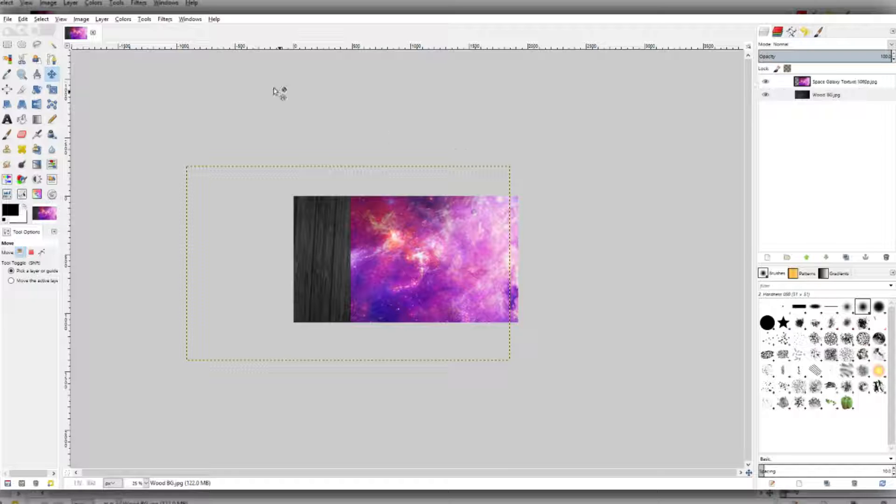
{"action": "left_click", "coordinate": [37, 89]}
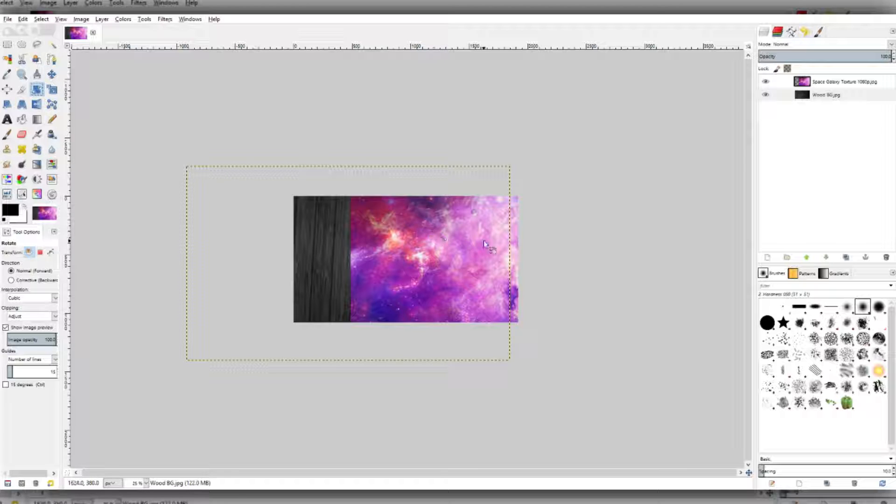
{"action": "left_click_drag", "start_coordinate": [516, 248], "coordinate": [518, 256]}
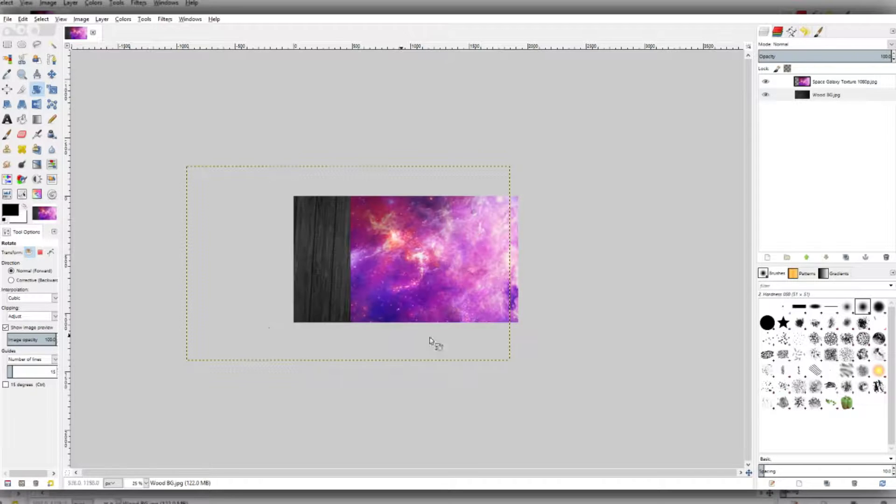
{"action": "scroll", "coordinate": [522, 275], "scroll_direction": "up", "scroll_amount": 2}
{"action": "left_click", "coordinate": [441, 242]}
{"action": "left_click", "coordinate": [248, 325]}
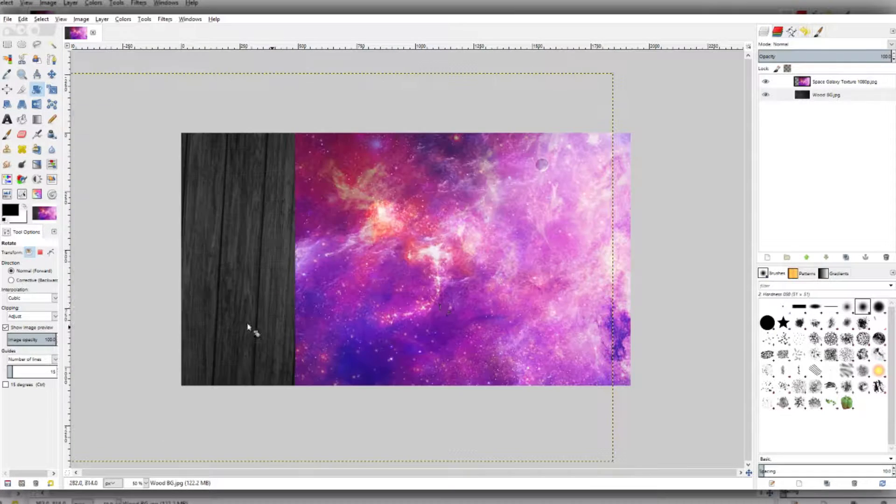
Rotate the Space Galaxy Texture layer counterclockwise by about 9 degrees.
{"action": "left_click", "coordinate": [831, 97]}
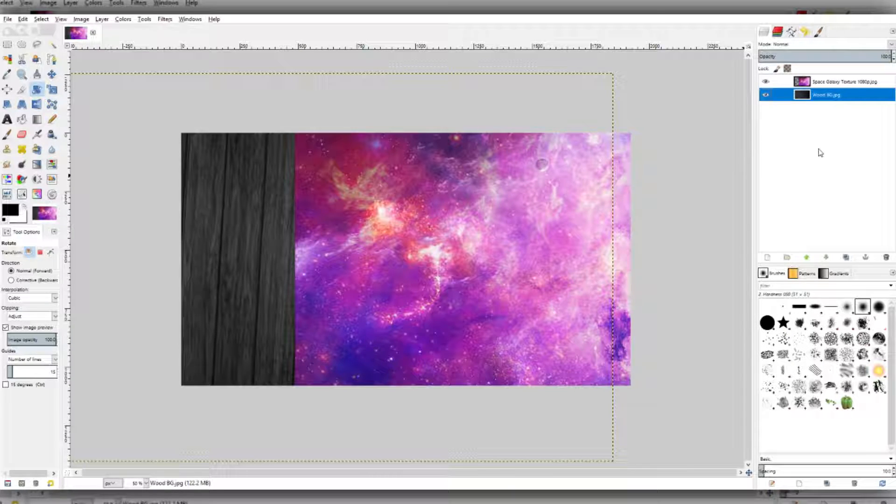
{"action": "left_click", "coordinate": [829, 87]}
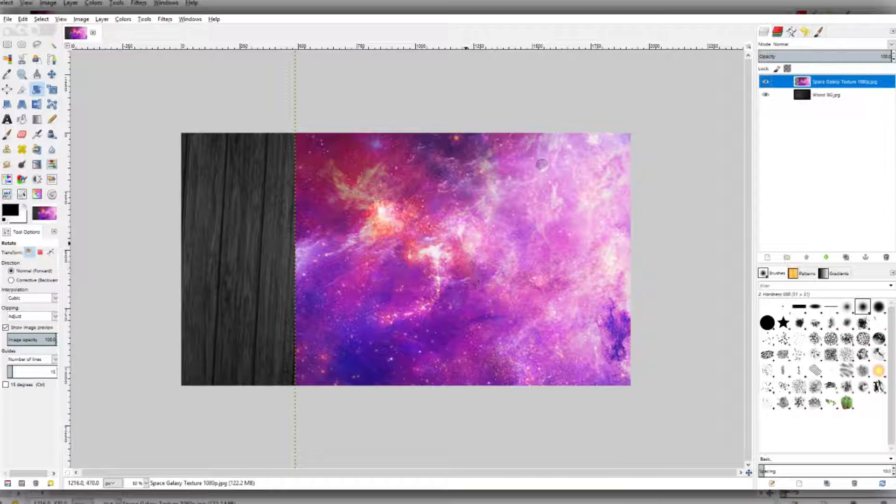
{"action": "left_click", "coordinate": [464, 245]}
{"action": "left_click_drag", "start_coordinate": [410, 142], "coordinate": [356, 175]}
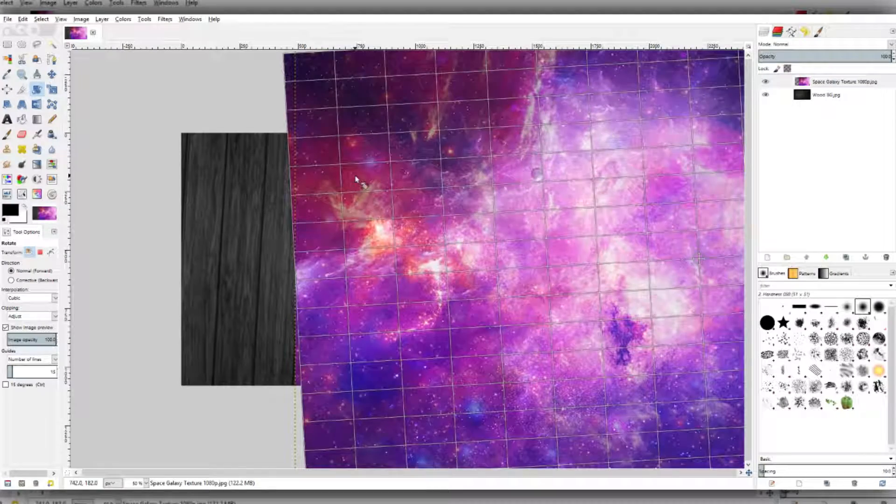
{"action": "key", "text": "minus"}
{"action": "key", "text": "minus"}
{"action": "left_click_drag", "start_coordinate": [375, 212], "coordinate": [396, 230]}
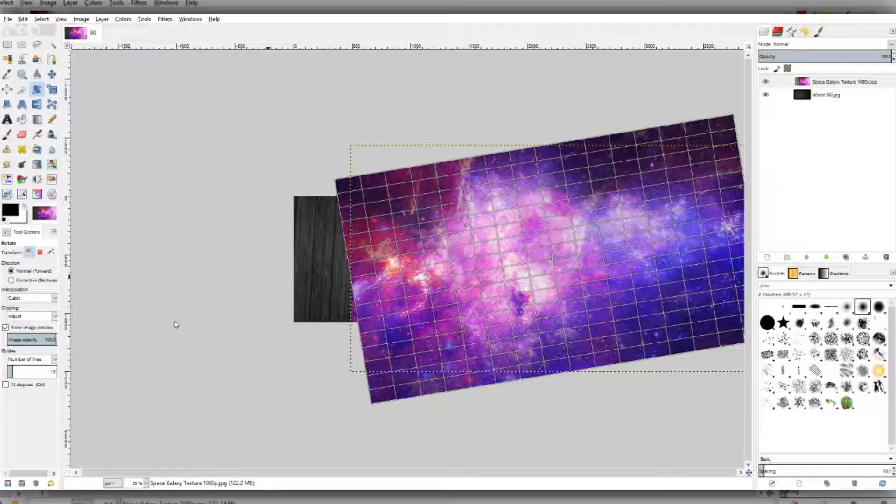
{"action": "key", "text": "Return"}
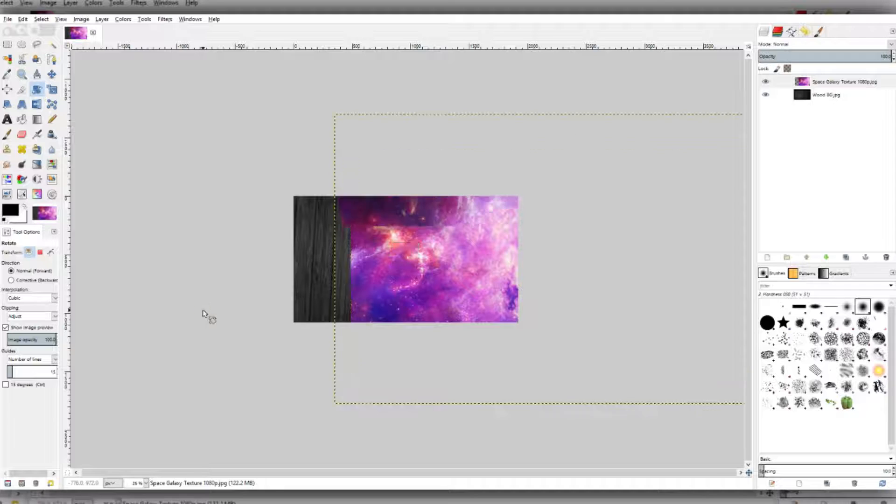
Move the rotated galaxy layer left and up so its bounding box starts at about 270 px and it covers the canvas top.
{"action": "left_click", "coordinate": [51, 74]}
{"action": "left_click_drag", "start_coordinate": [492, 282], "coordinate": [483, 261]}
{"action": "scroll", "coordinate": [284, 330], "scroll_direction": "up", "scroll_amount": 3}
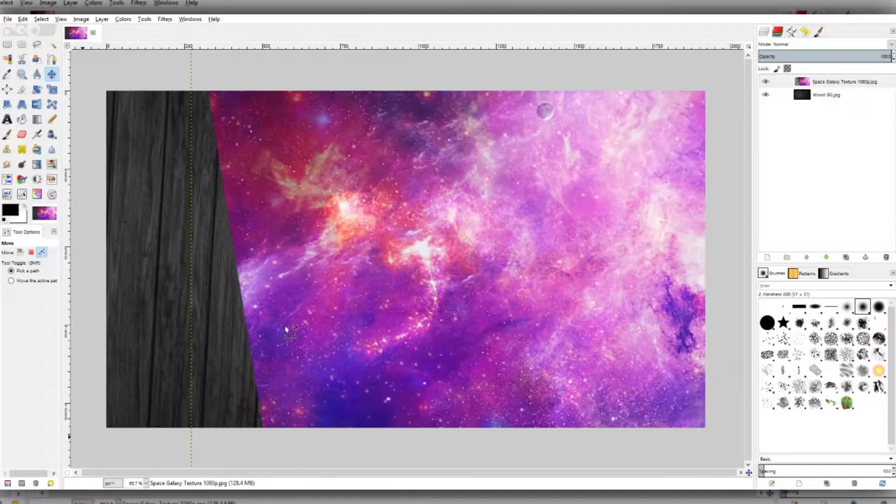
{"action": "scroll", "coordinate": [398, 296], "scroll_direction": "up", "scroll_amount": 4}
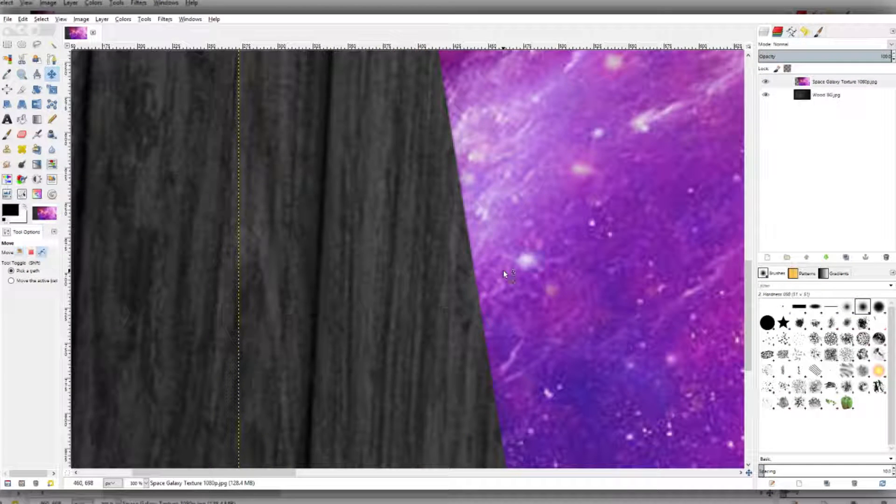
{"action": "scroll", "coordinate": [503, 270], "scroll_direction": "down", "scroll_amount": 5}
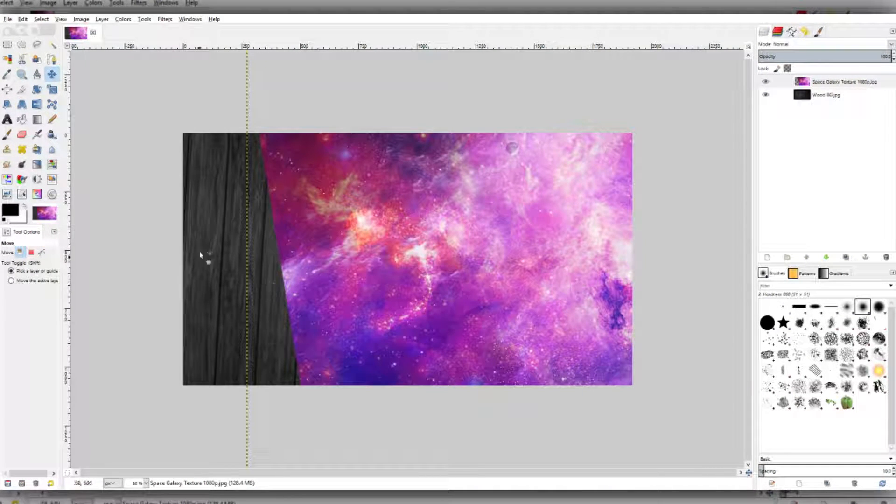
Try a short Eraser stroke of size 20 on the galaxy layer and undo it.
{"action": "left_click", "coordinate": [21, 134]}
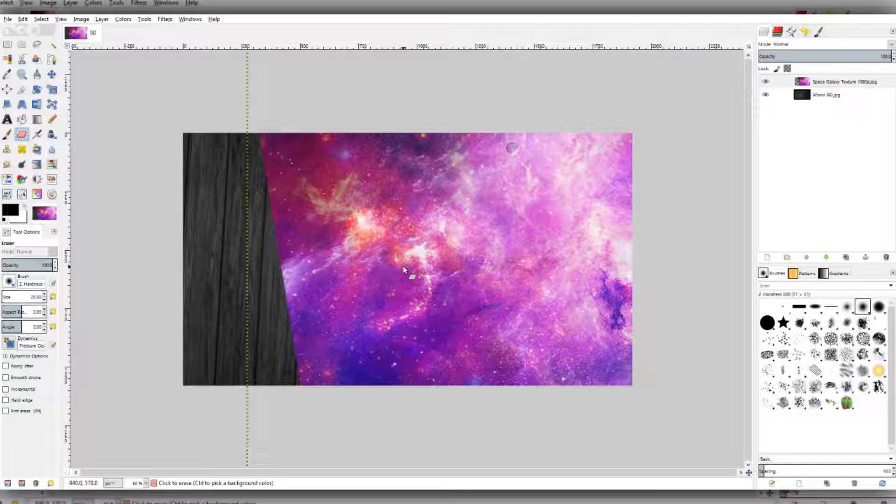
{"action": "scroll", "coordinate": [390, 254], "scroll_direction": "up", "scroll_amount": 2}
{"action": "scroll", "coordinate": [391, 254], "scroll_direction": "up", "scroll_amount": 6}
{"action": "mouse_move", "coordinate": [480, 204]}
{"action": "left_mouse_down"}
{"action": "mouse_move", "coordinate": [555, 167]}
{"action": "mouse_move", "coordinate": [389, 180]}
{"action": "mouse_move", "coordinate": [379, 307]}
{"action": "mouse_move", "coordinate": [303, 164]}
{"action": "mouse_move", "coordinate": [516, 186]}
{"action": "left_mouse_up"}
{"action": "key", "text": "ctrl+z"}
{"action": "scroll", "coordinate": [456, 201], "scroll_direction": "down", "scroll_amount": 6}
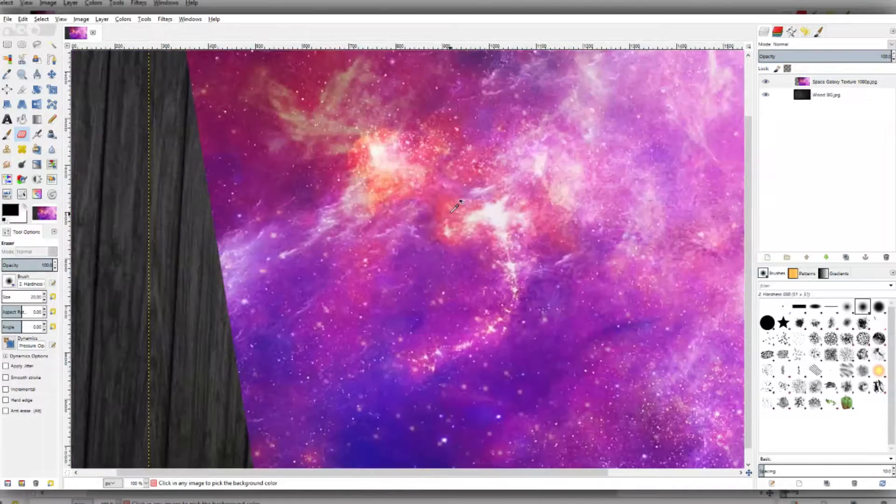
{"action": "scroll", "coordinate": [437, 222], "scroll_direction": "down", "scroll_amount": 1}
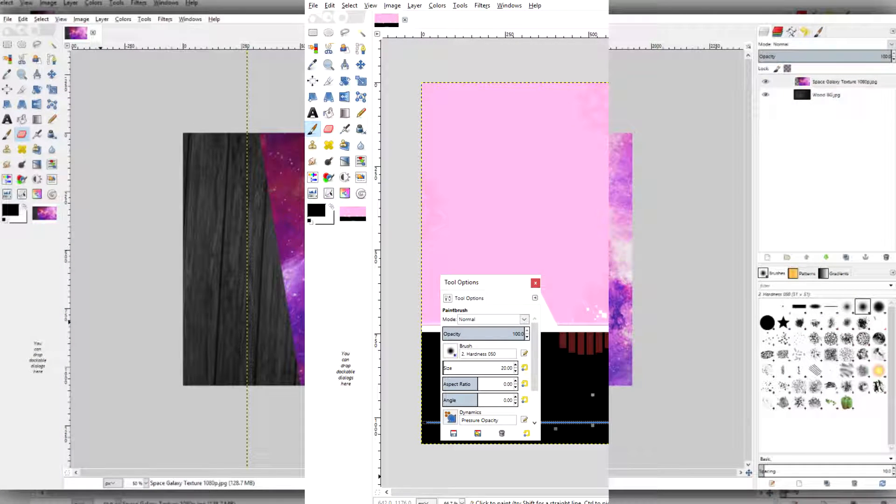
Set the Eraser size to about 400 and erase a straight, nearly vertical strip through the galaxy layer, from above the canvas to below it.
{"action": "mouse_move", "coordinate": [464, 297]}
{"action": "left_mouse_down"}
{"action": "mouse_move", "coordinate": [354, 315]}
{"action": "mouse_move", "coordinate": [30, 280]}
{"action": "left_mouse_up"}
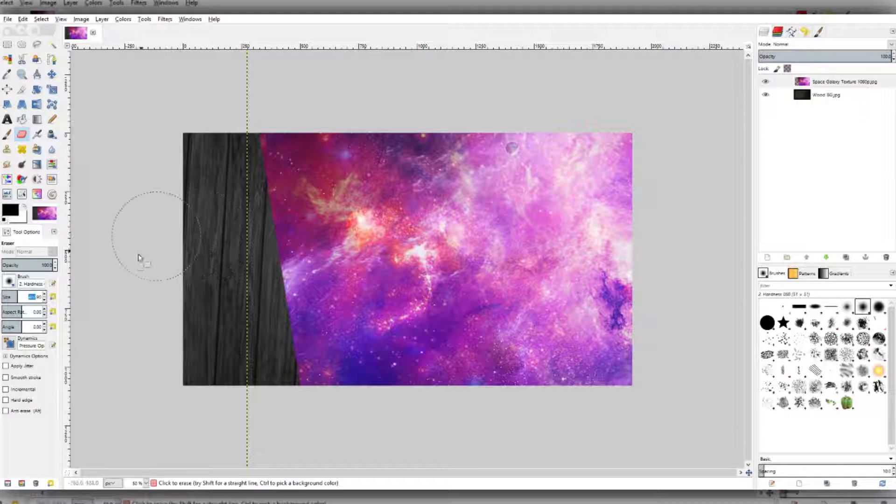
{"action": "left_click_drag", "start_coordinate": [330, 76], "coordinate": [358, 433]}
{"action": "key", "text": "ctrl+z"}
{"action": "key", "text": "minus"}
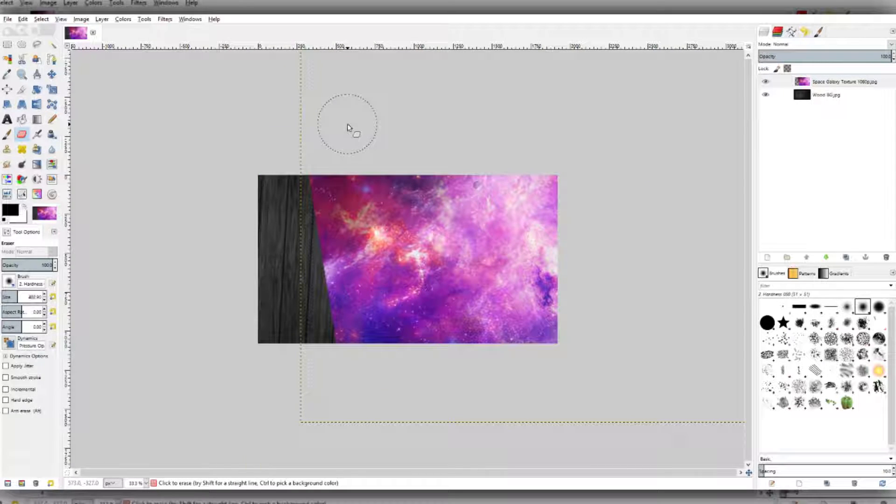
{"action": "left_click", "coordinate": [371, 127]}
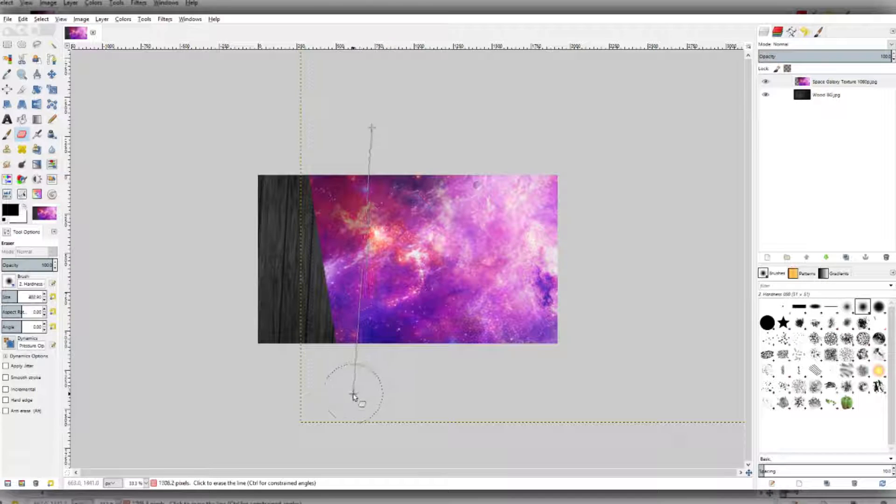
{"action": "left_click", "coordinate": [387, 395], "text": "shift"}
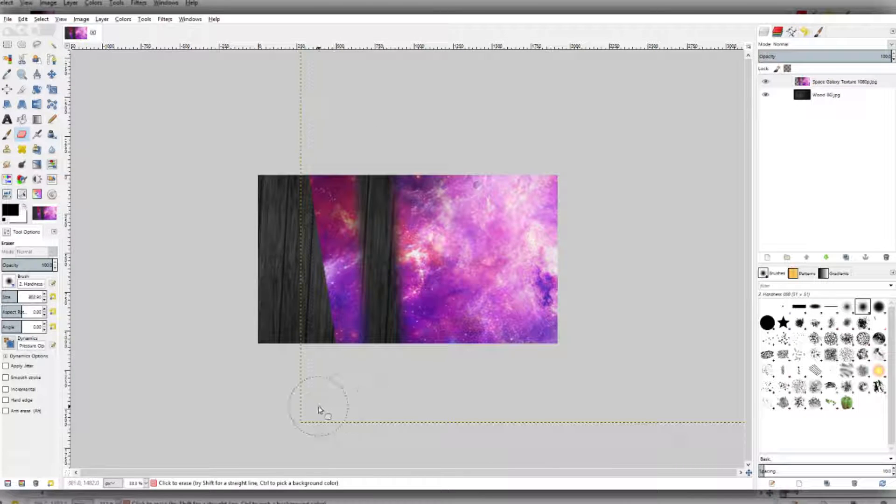
Try erasing a wavy freehand strip down the right part of the galaxy layer and undo it.
{"action": "scroll", "coordinate": [320, 409], "scroll_direction": "up", "scroll_amount": 4}
{"action": "scroll", "coordinate": [329, 400], "scroll_direction": "down", "scroll_amount": 5}
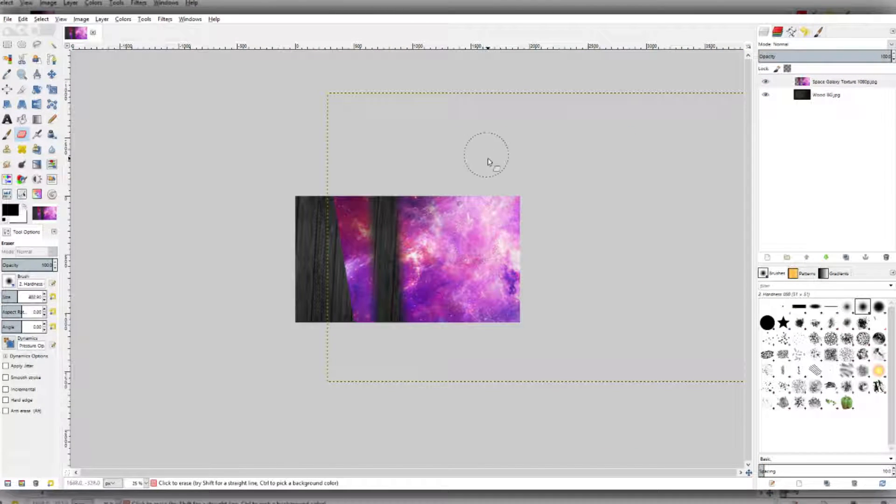
{"action": "mouse_move", "coordinate": [464, 178]}
{"action": "left_mouse_down"}
{"action": "mouse_move", "coordinate": [470, 269]}
{"action": "mouse_move", "coordinate": [450, 310]}
{"action": "mouse_move", "coordinate": [478, 390]}
{"action": "left_mouse_up"}
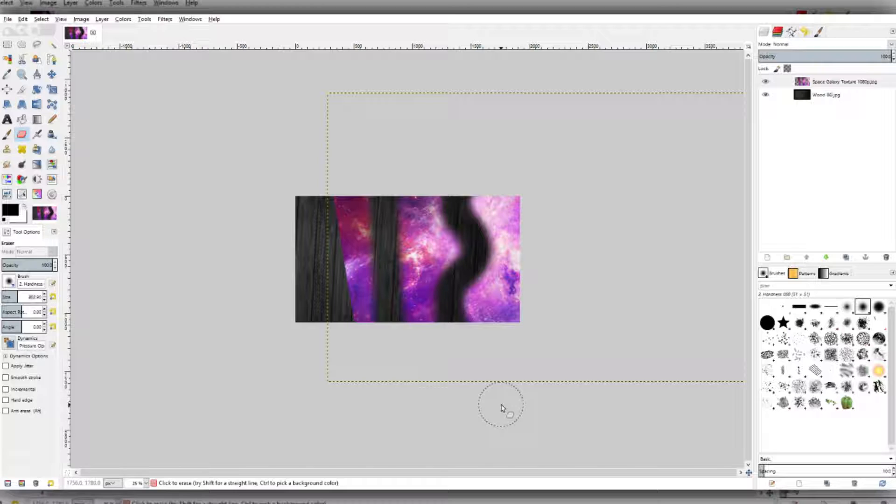
{"action": "key", "text": "ctrl+z"}
{"action": "scroll", "coordinate": [356, 326], "scroll_direction": "up", "scroll_amount": 1}
{"action": "scroll", "coordinate": [352, 336], "scroll_direction": "up", "scroll_amount": 2}
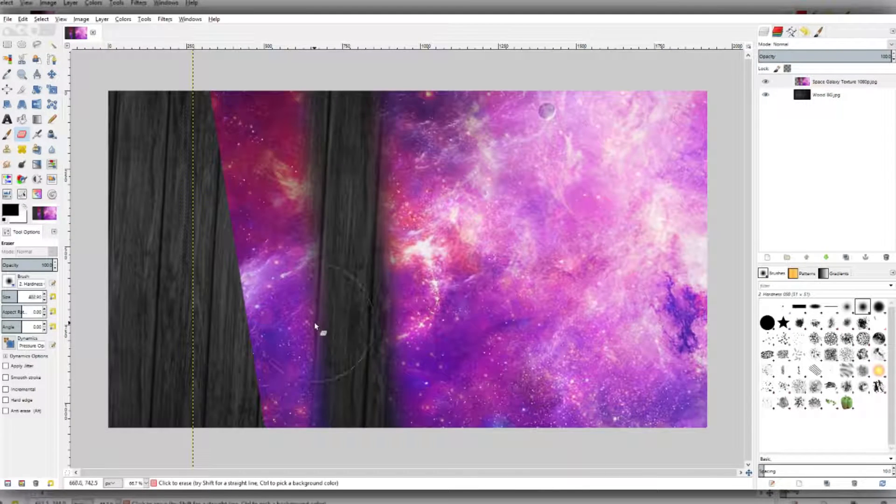
Try freehand erasing around the lower half of the straight strip, then undo, redo and undo the erasing again.
{"action": "left_click_drag", "start_coordinate": [320, 324], "coordinate": [446, 299]}
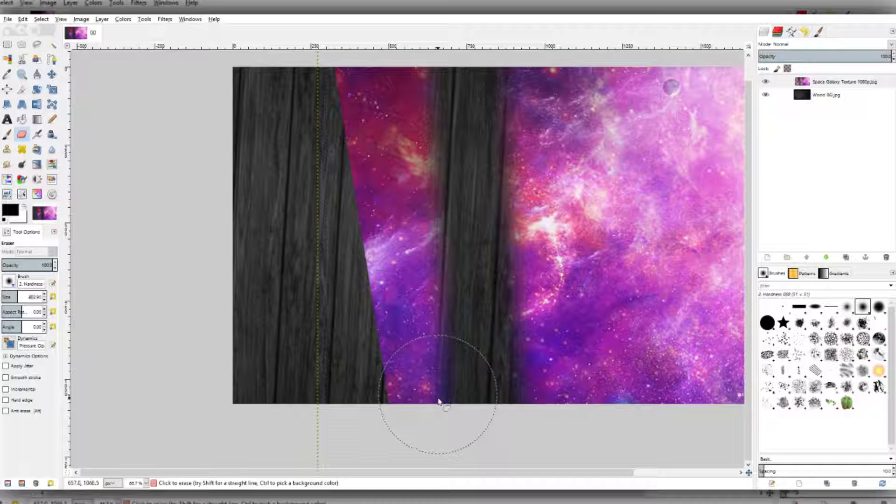
{"action": "mouse_move", "coordinate": [437, 398]}
{"action": "left_mouse_down"}
{"action": "mouse_move", "coordinate": [429, 363]}
{"action": "mouse_move", "coordinate": [425, 409]}
{"action": "mouse_move", "coordinate": [425, 291]}
{"action": "mouse_move", "coordinate": [423, 366]}
{"action": "mouse_move", "coordinate": [441, 317]}
{"action": "mouse_move", "coordinate": [449, 420]}
{"action": "mouse_move", "coordinate": [480, 329]}
{"action": "mouse_move", "coordinate": [456, 441]}
{"action": "mouse_move", "coordinate": [471, 412]}
{"action": "left_mouse_up"}
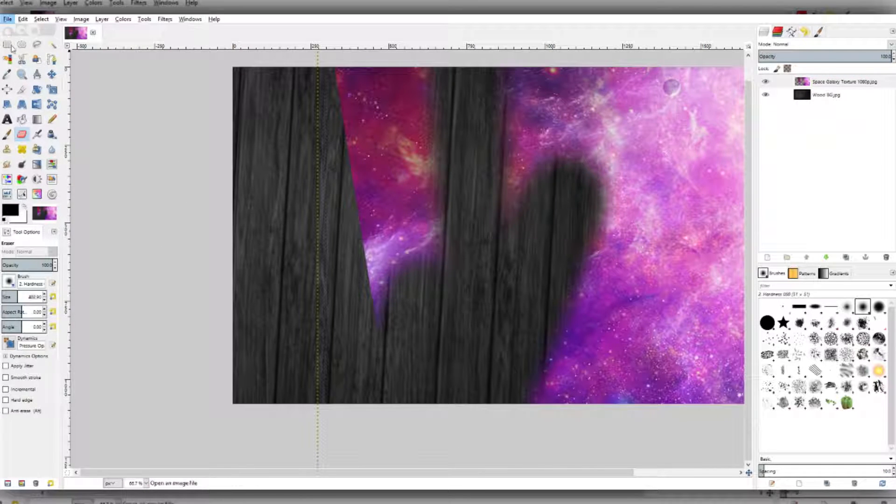
{"action": "left_click", "coordinate": [25, 21]}
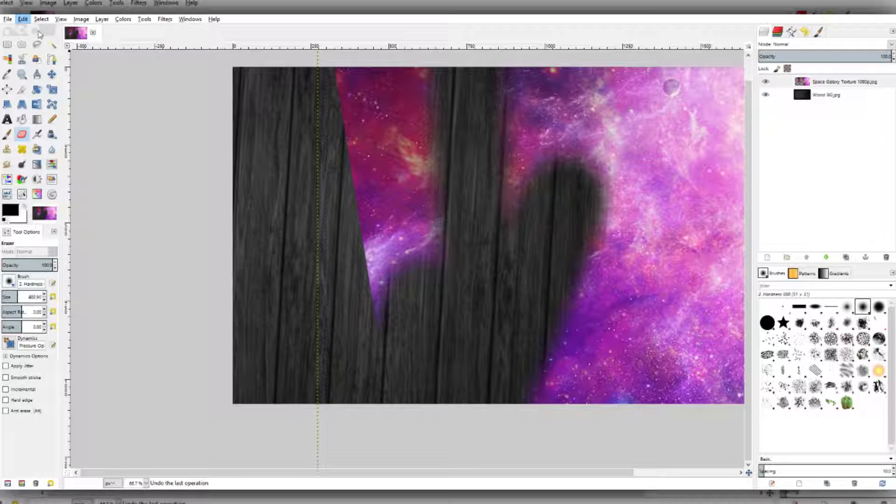
{"action": "left_click", "coordinate": [39, 34]}
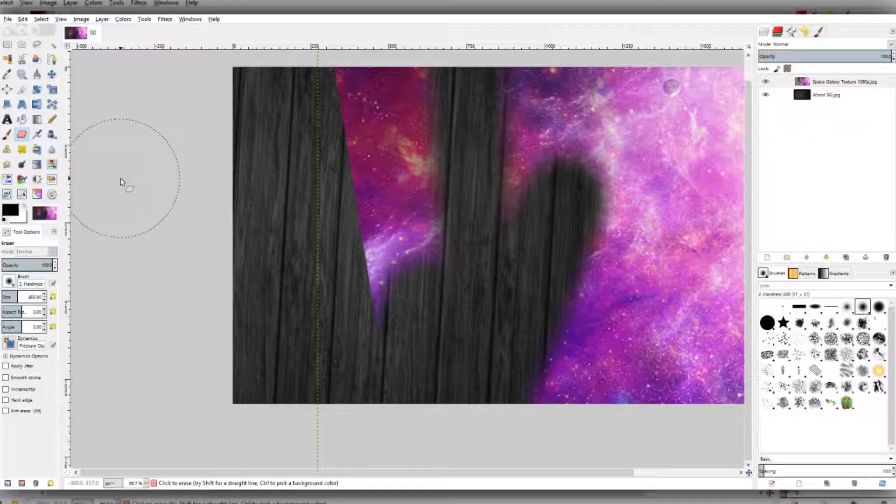
{"action": "key", "text": "ctrl+z"}
{"action": "key", "text": "ctrl+z"}
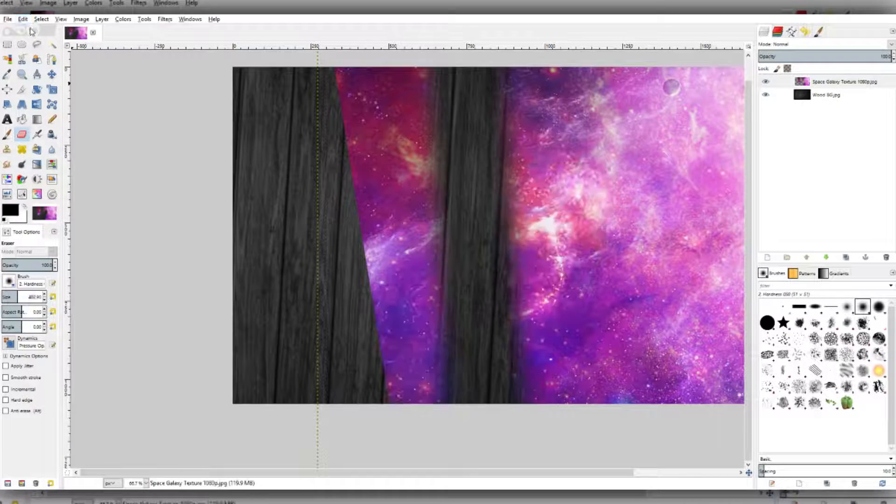
{"action": "key", "text": "ctrl+y"}
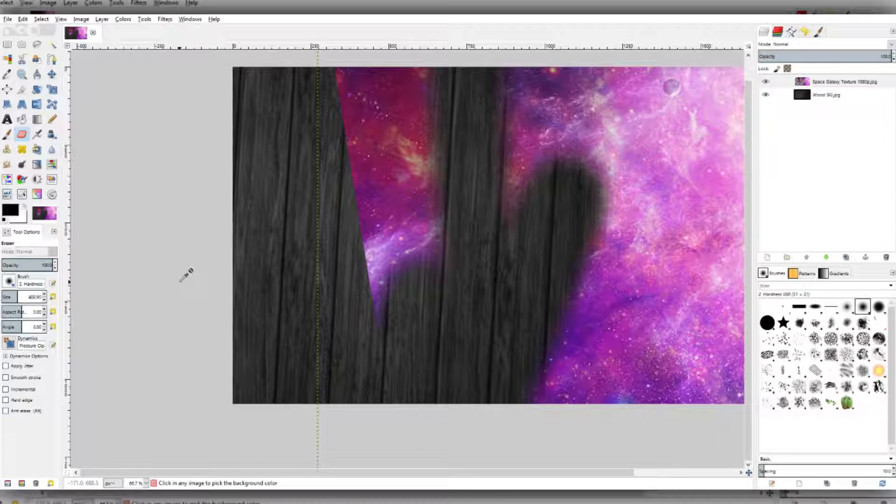
{"action": "key", "text": "ctrl+z"}
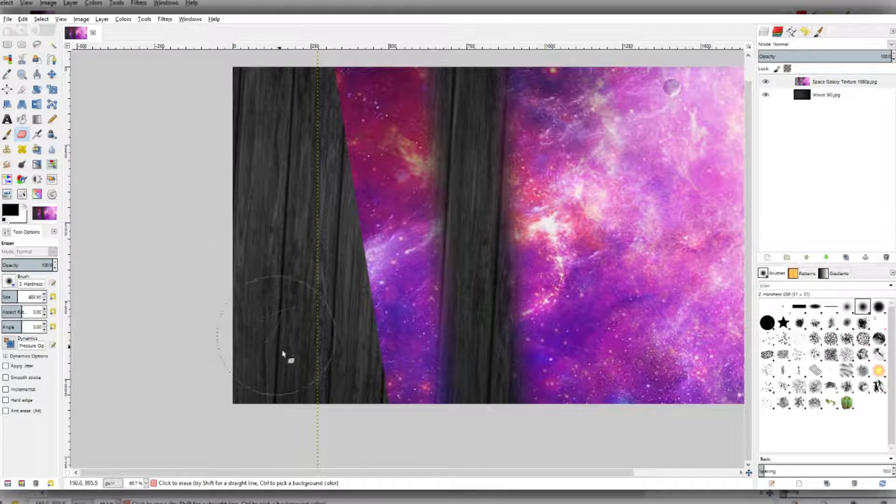
Erase all the remaining galaxy texture between the bare wood and the straight erased strip.
{"action": "mouse_move", "coordinate": [433, 412]}
{"action": "left_mouse_down"}
{"action": "mouse_move", "coordinate": [402, 404]}
{"action": "mouse_move", "coordinate": [431, 407]}
{"action": "mouse_move", "coordinate": [402, 357]}
{"action": "mouse_move", "coordinate": [419, 330]}
{"action": "mouse_move", "coordinate": [410, 357]}
{"action": "mouse_move", "coordinate": [369, 322]}
{"action": "mouse_move", "coordinate": [389, 232]}
{"action": "mouse_move", "coordinate": [426, 190]}
{"action": "mouse_move", "coordinate": [353, 278]}
{"action": "mouse_move", "coordinate": [343, 164]}
{"action": "left_mouse_up"}
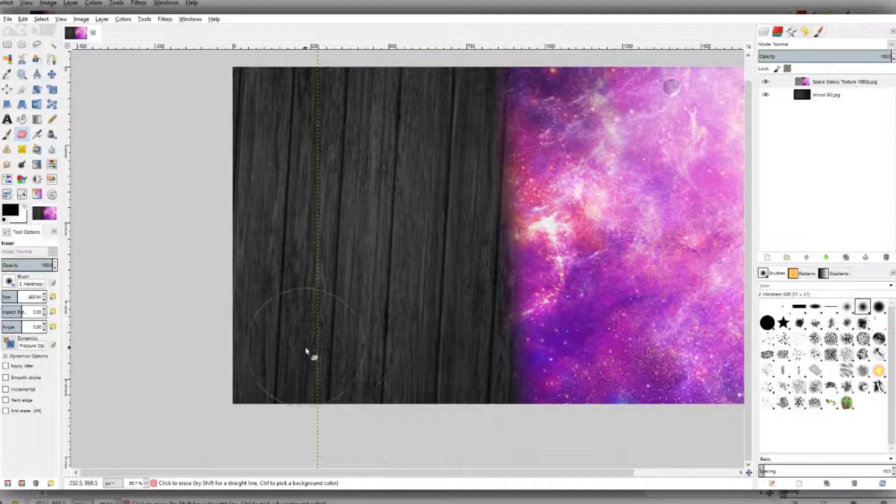
{"action": "scroll", "coordinate": [288, 334], "scroll_direction": "down", "scroll_amount": 2, "text": "ctrl"}
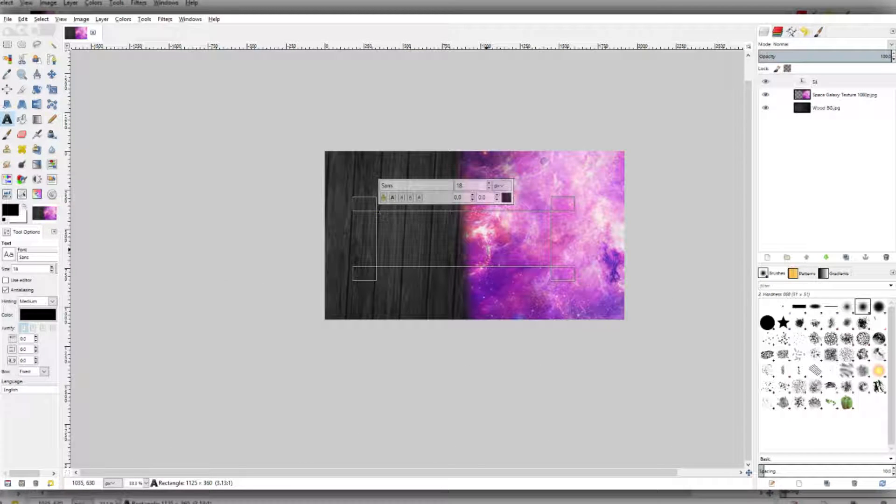
Enter "Say hi to YouTube" in the 1125 × 360 px text box across the wood and galaxy, and reopen that text for editing.
{"action": "type", "text": "i to YouTube"}
{"action": "left_click", "coordinate": [439, 294]}
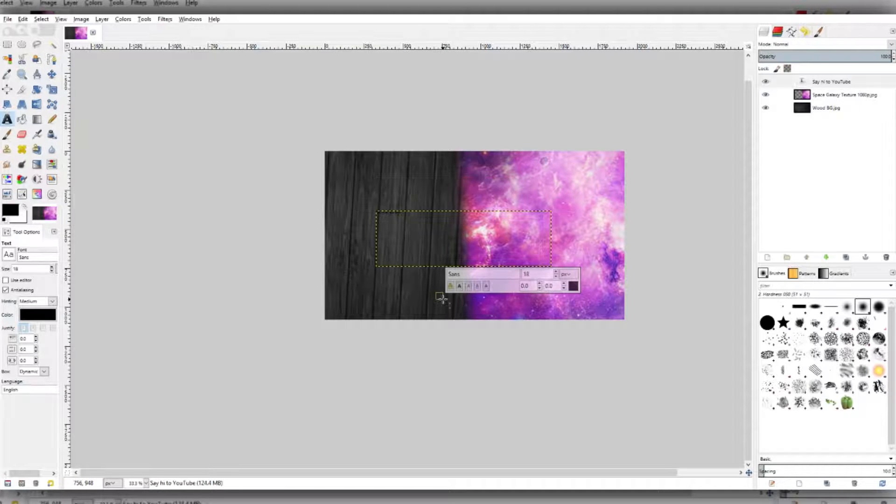
{"action": "left_click", "coordinate": [843, 82]}
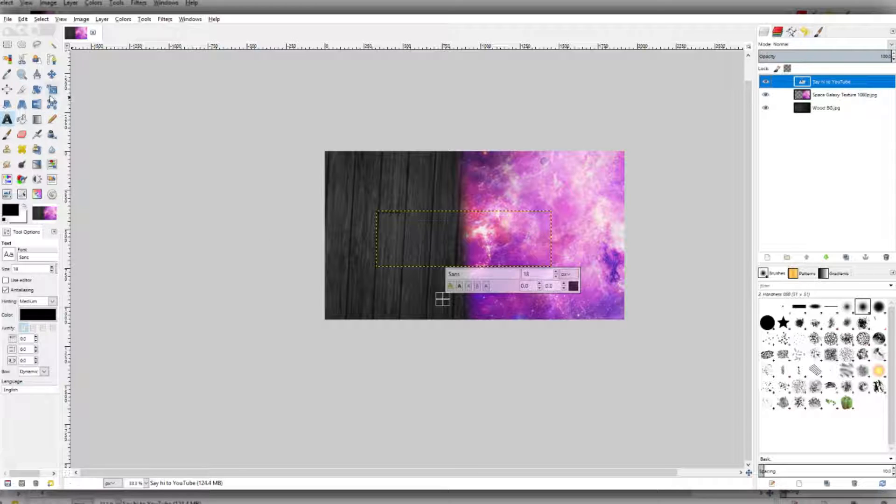
{"action": "left_click", "coordinate": [424, 239]}
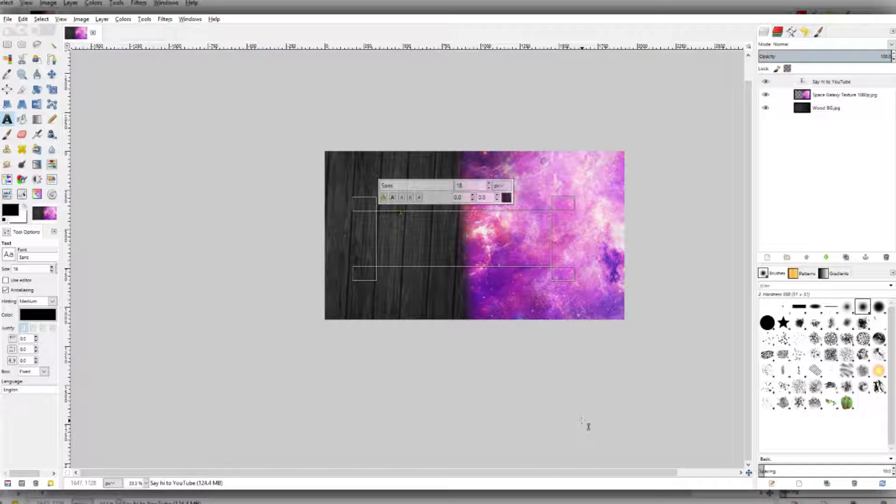
{"action": "left_click_drag", "start_coordinate": [402, 213], "coordinate": [367, 214]}
{"action": "left_click", "coordinate": [479, 232]}
{"action": "left_click_drag", "start_coordinate": [400, 212], "coordinate": [375, 214]}
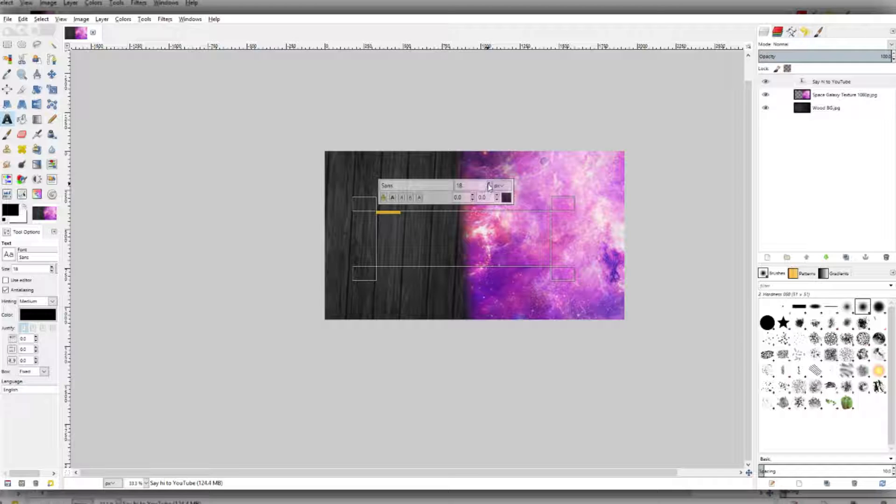
{"action": "left_click", "coordinate": [459, 252]}
{"action": "scroll", "coordinate": [380, 244], "scroll_direction": "up", "scroll_amount": 1}
{"action": "scroll", "coordinate": [342, 203], "scroll_direction": "up", "scroll_amount": 7}
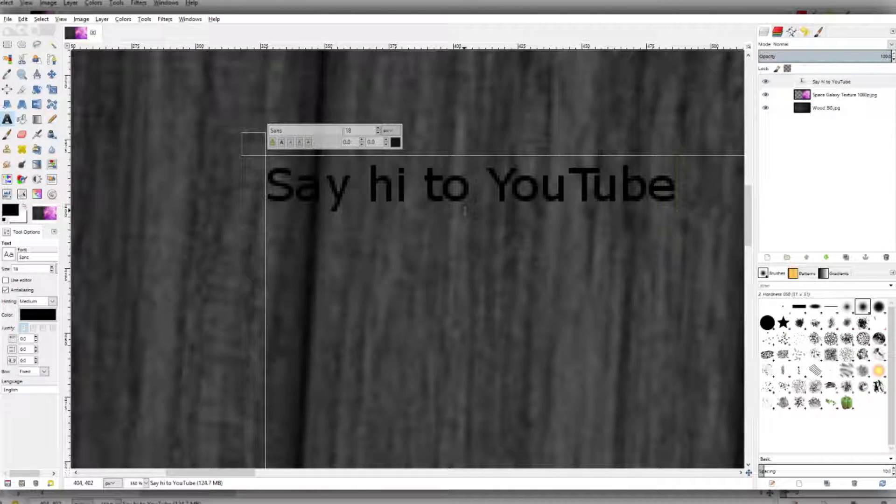
{"action": "scroll", "coordinate": [464, 211], "scroll_direction": "down", "scroll_amount": 8}
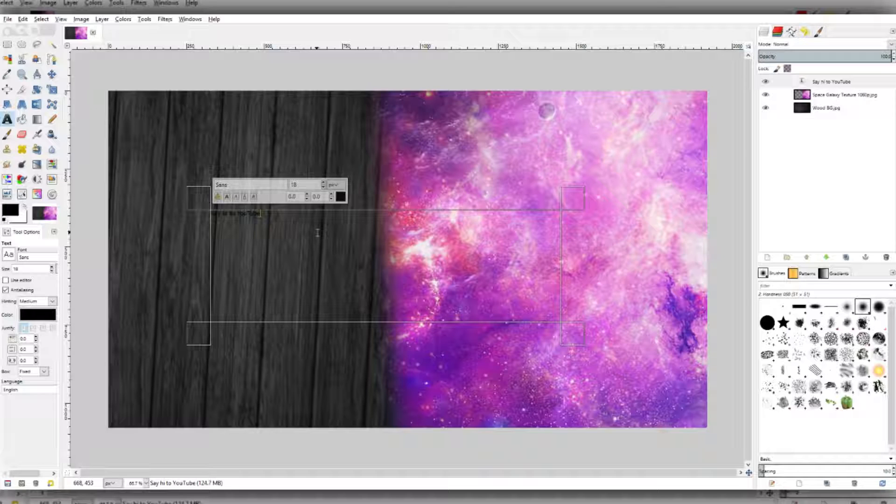
Set the font size of the whole "Say hi to YouTube" text to 130 px.
{"action": "left_click_drag", "start_coordinate": [263, 213], "coordinate": [187, 214]}
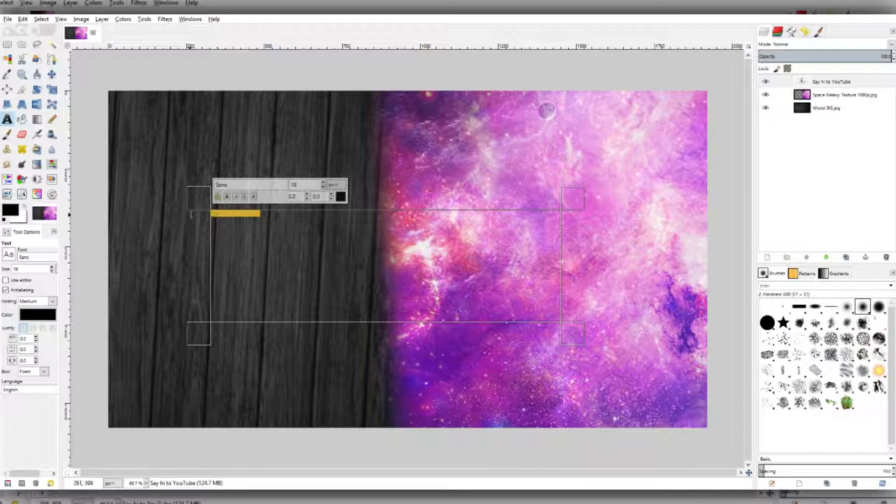
{"action": "left_click", "coordinate": [324, 183]}
{"action": "left_click_drag", "start_coordinate": [323, 183], "coordinate": [323, 183]}
{"action": "left_click", "coordinate": [326, 185]}
{"action": "left_click", "coordinate": [325, 186]}
{"action": "left_click", "coordinate": [422, 292]}
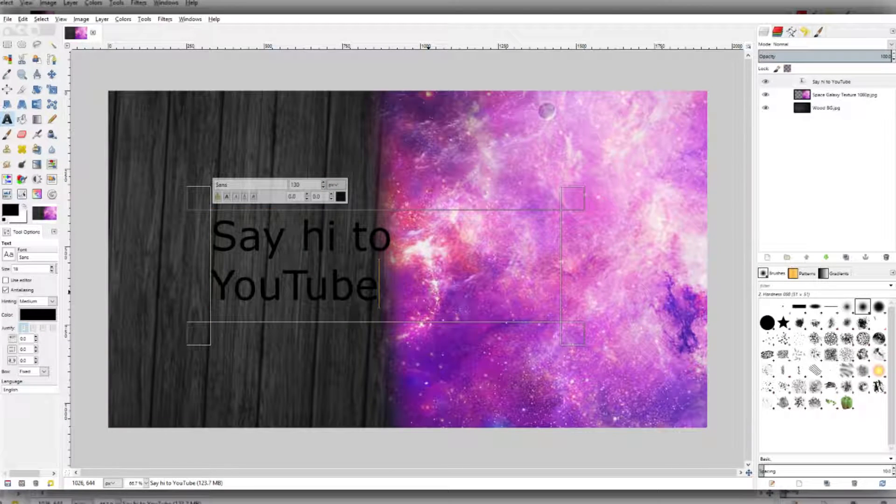
Change the font of the whole "Say hi to YouTube" text to Times New Roman.
{"action": "key", "text": "ctrl+a"}
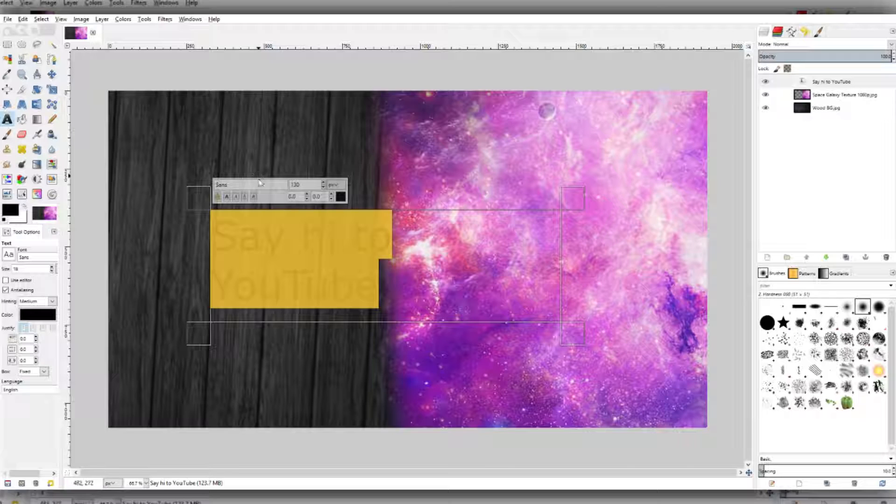
{"action": "double_click", "coordinate": [219, 184]}
{"action": "key", "text": "BackSpace"}
{"action": "type", "text": "Ca"}
{"action": "left_click_drag", "start_coordinate": [237, 186], "coordinate": [200, 185]}
{"action": "type", "text": "T"}
{"action": "left_click", "coordinate": [270, 281]}
Try bold and italic styling on the whole text, then remove both styles.
{"action": "left_click_drag", "start_coordinate": [509, 246], "coordinate": [215, 234]}
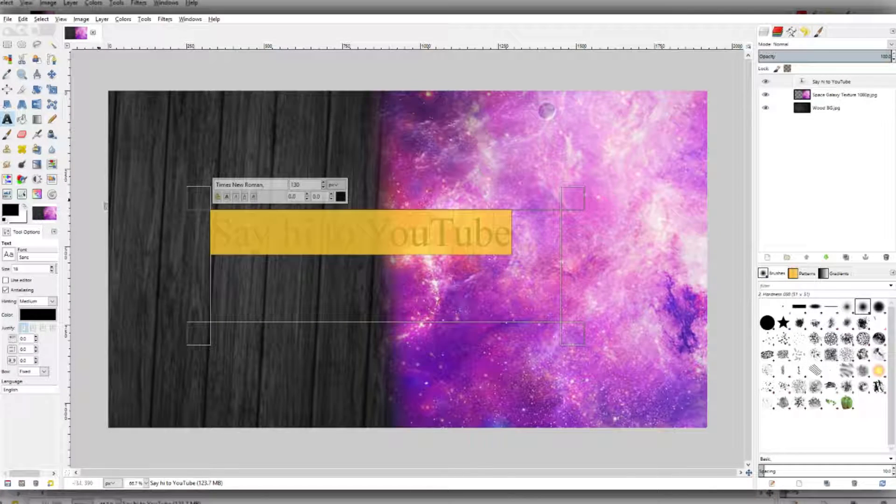
{"action": "left_click", "coordinate": [227, 197]}
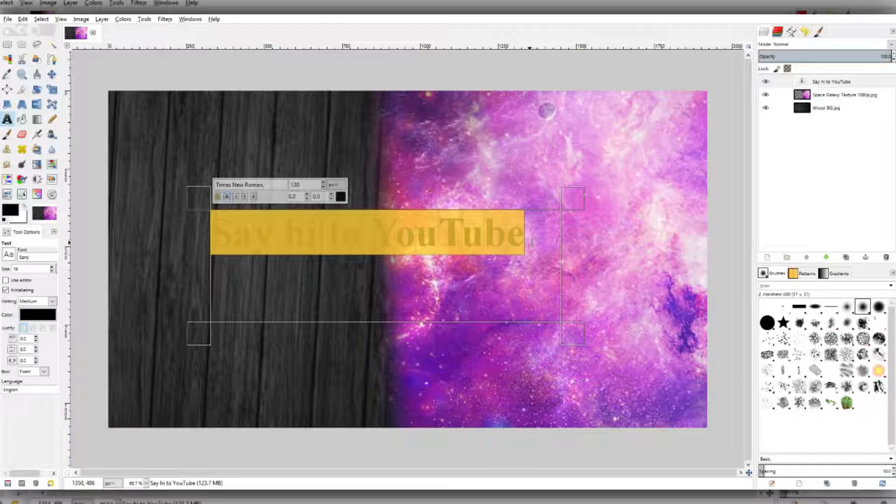
{"action": "left_click", "coordinate": [237, 196]}
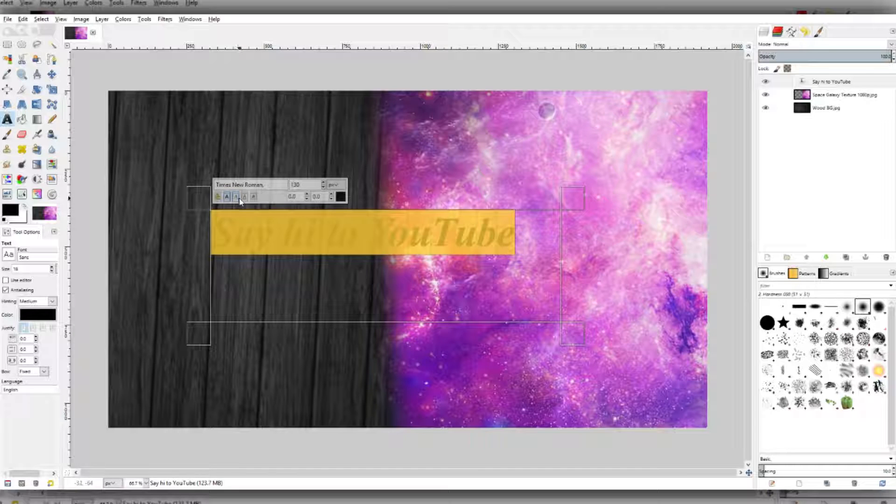
{"action": "left_click", "coordinate": [235, 197]}
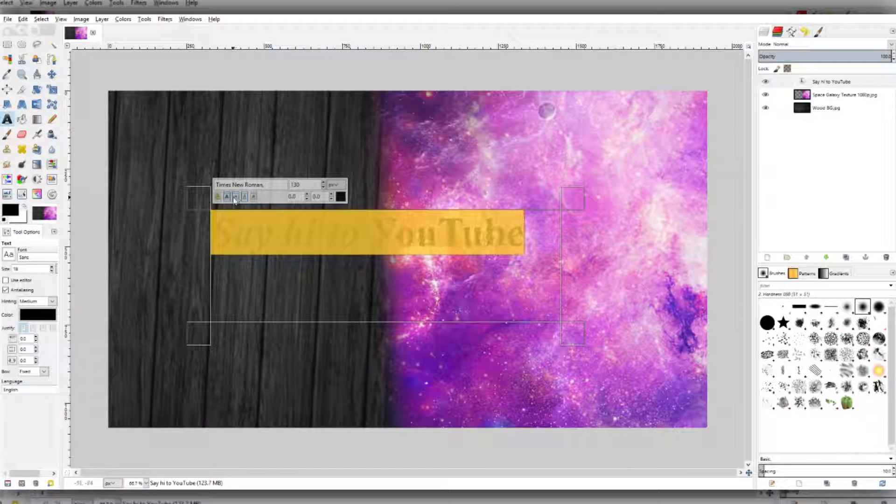
{"action": "left_click", "coordinate": [227, 197]}
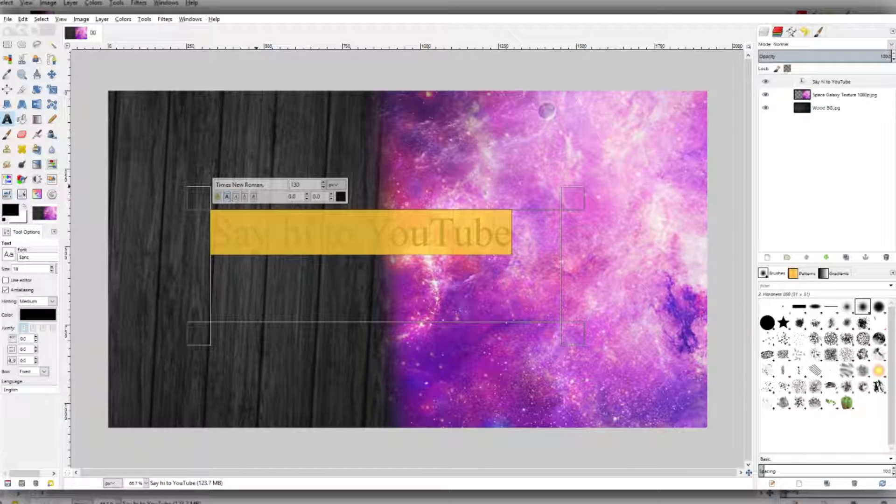
Change the whole text's font to Minercraftory and enlarge its text box to 1160 × 491 px.
{"action": "left_click", "coordinate": [263, 184]}
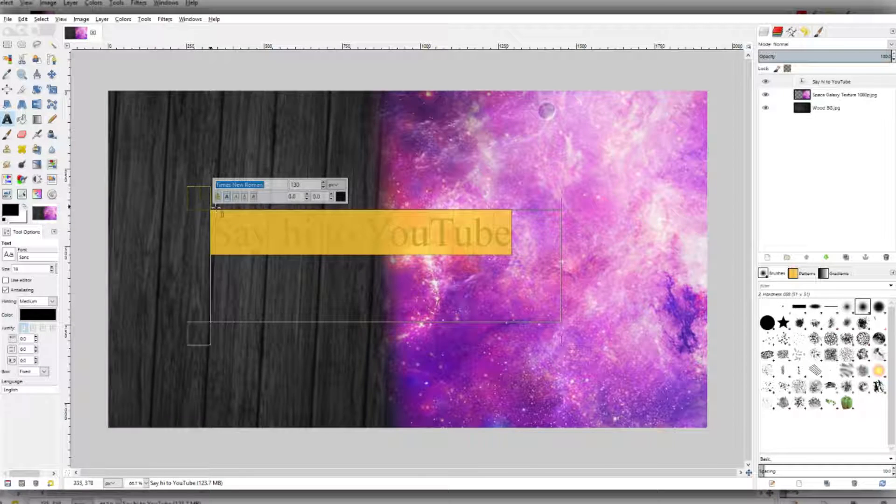
{"action": "key", "text": "BackSpace"}
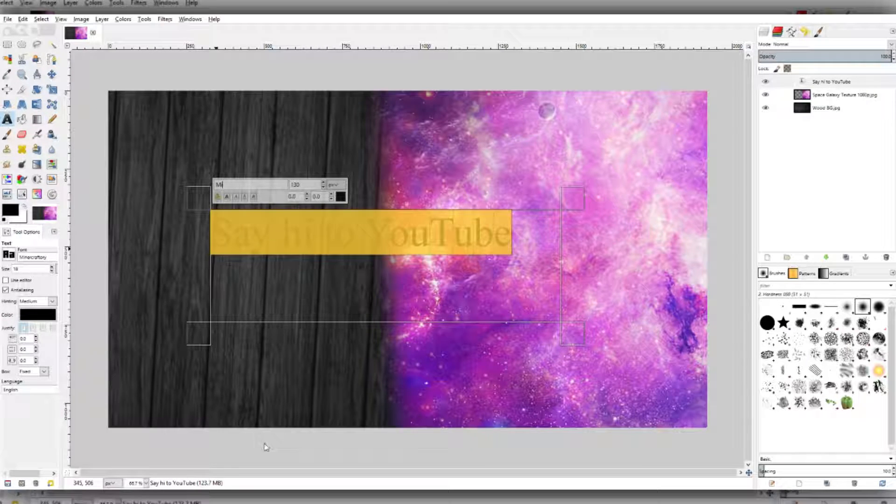
{"action": "left_click", "coordinate": [243, 487]}
{"action": "left_click", "coordinate": [480, 305]}
{"action": "left_click_drag", "start_coordinate": [569, 330], "coordinate": [580, 370]}
{"action": "key", "text": "ctrl+a"}
{"action": "left_click", "coordinate": [488, 311]}
{"action": "key", "text": "ctrl+a"}
{"action": "left_click", "coordinate": [460, 298]}
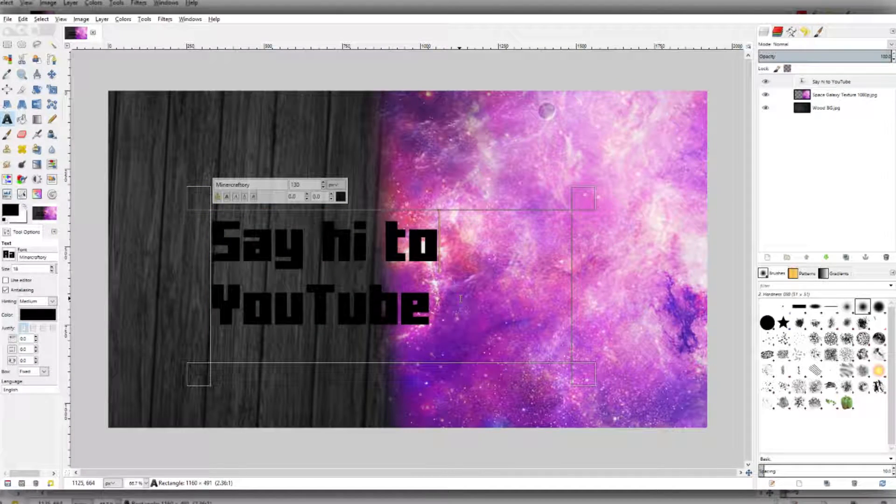
{"action": "key", "text": "ctrl+a"}
{"action": "left_click", "coordinate": [490, 322]}
{"action": "key", "text": "ctrl+a"}
{"action": "left_click", "coordinate": [503, 307]}
{"action": "key", "text": "ctrl+a"}
{"action": "left_click", "coordinate": [457, 291]}
Set the colour of the whole "Say hi to YouTube" text to white (ffffff).
{"action": "key", "text": "ctrl+a"}
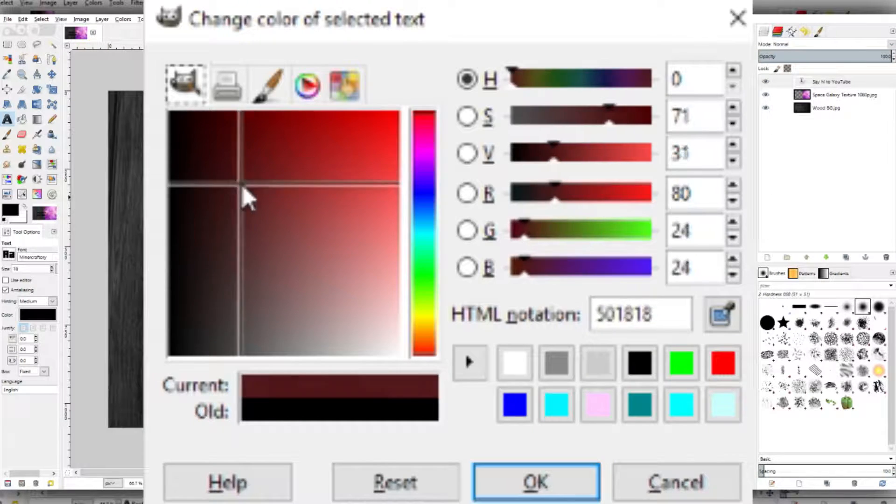
{"action": "left_click_drag", "start_coordinate": [242, 189], "coordinate": [415, 361]}
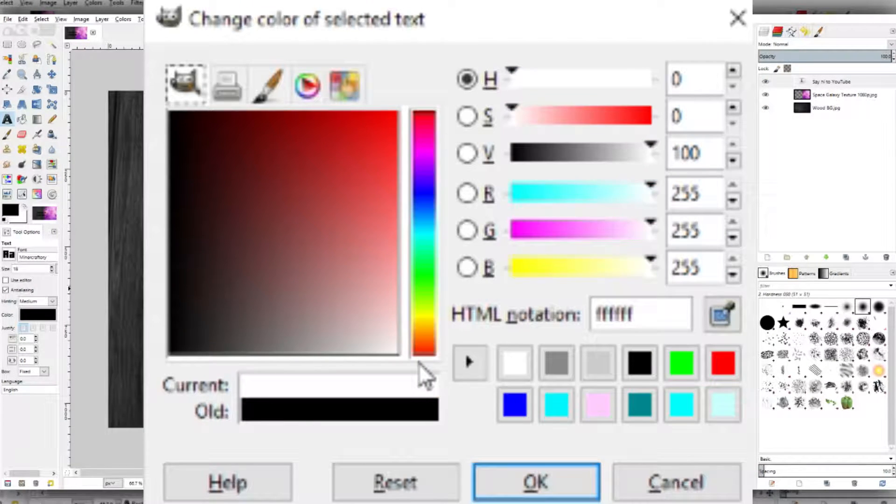
{"action": "left_click", "coordinate": [511, 480]}
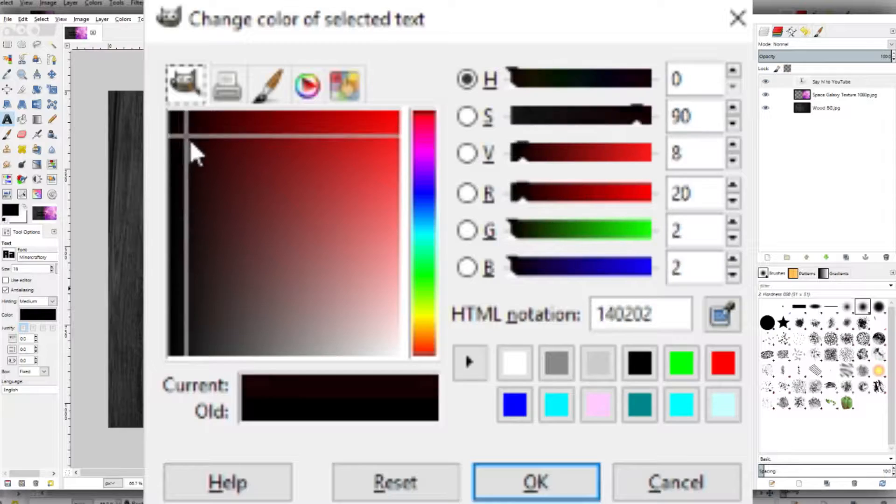
{"action": "left_click_drag", "start_coordinate": [190, 150], "coordinate": [392, 348]}
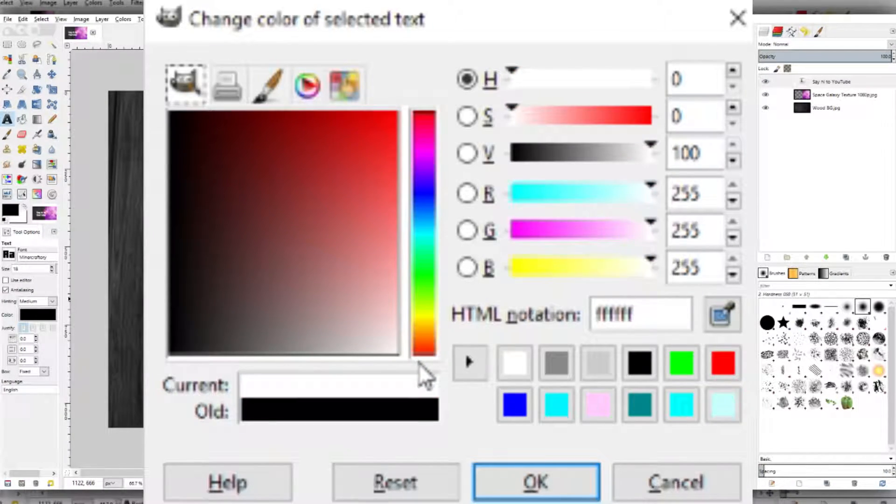
{"action": "left_click", "coordinate": [516, 480]}
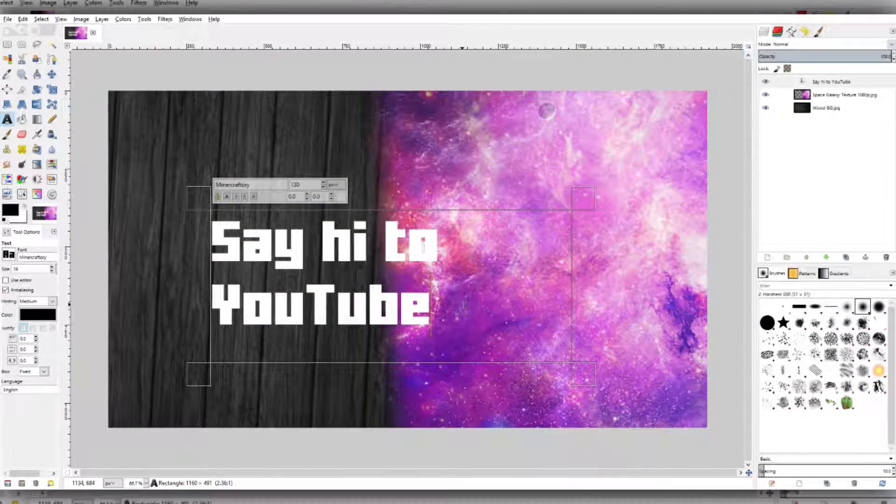
{"action": "scroll", "coordinate": [423, 248], "scroll_direction": "up", "scroll_amount": 6}
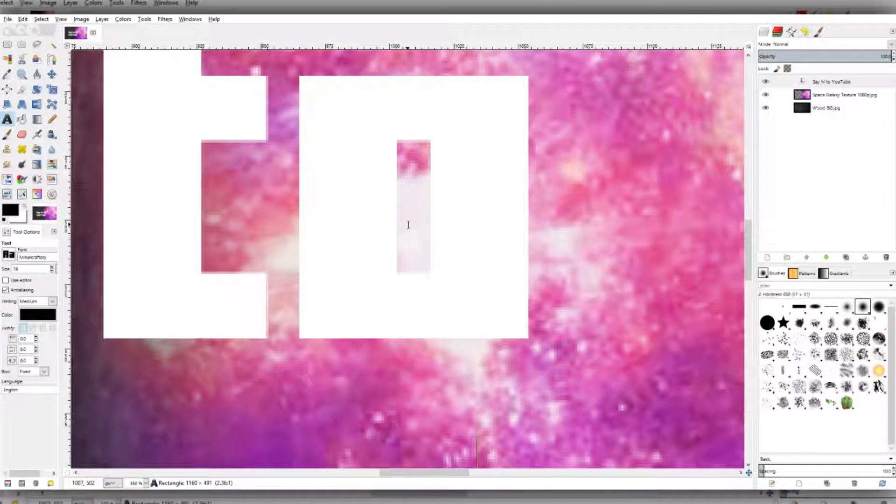
{"action": "scroll", "coordinate": [408, 225], "scroll_direction": "down", "scroll_amount": 8}
{"action": "key", "text": "ctrl+a"}
{"action": "left_click", "coordinate": [400, 263]}
{"action": "left_click_drag", "start_coordinate": [485, 304], "coordinate": [261, 235]}
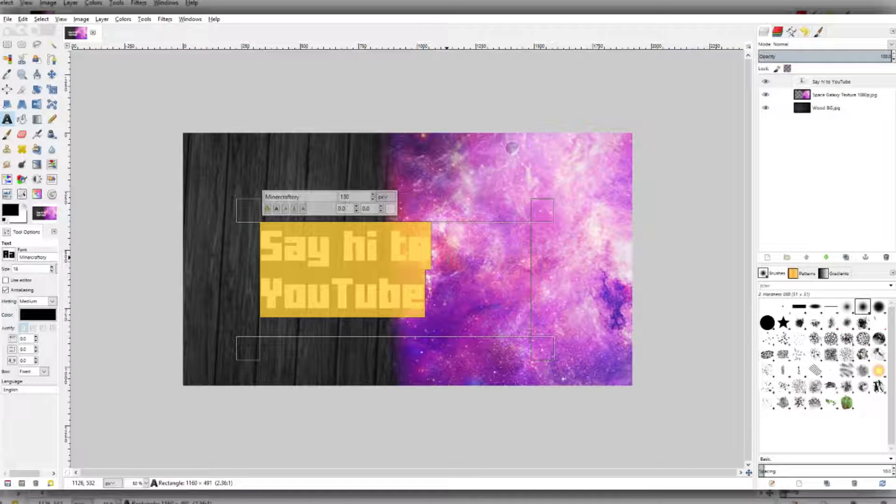
{"action": "left_click", "coordinate": [459, 306]}
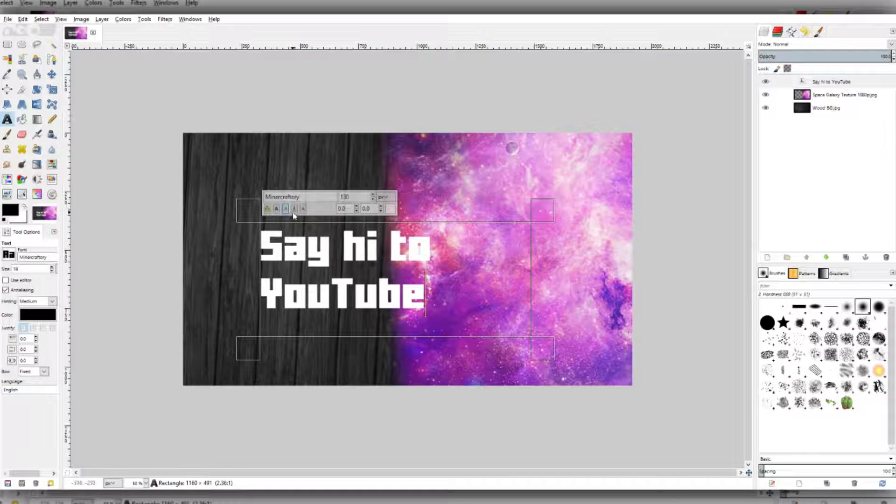
{"action": "left_click_drag", "start_coordinate": [453, 314], "coordinate": [261, 233]}
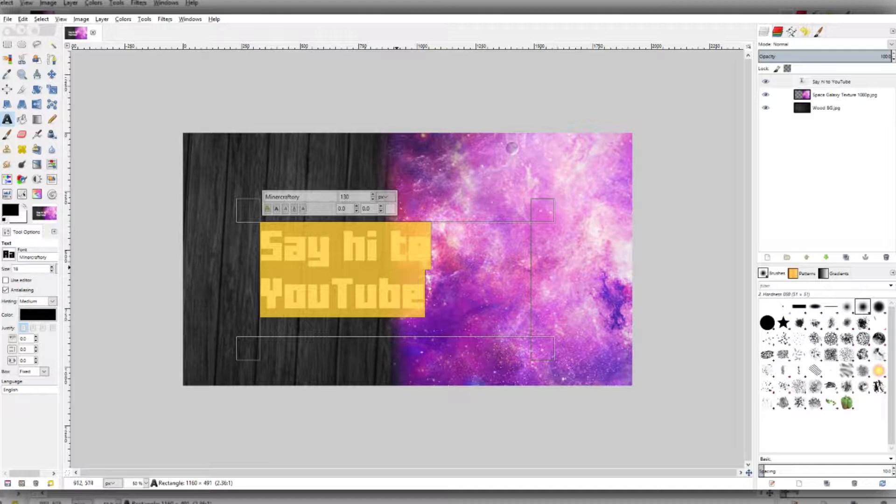
{"action": "left_click", "coordinate": [452, 280]}
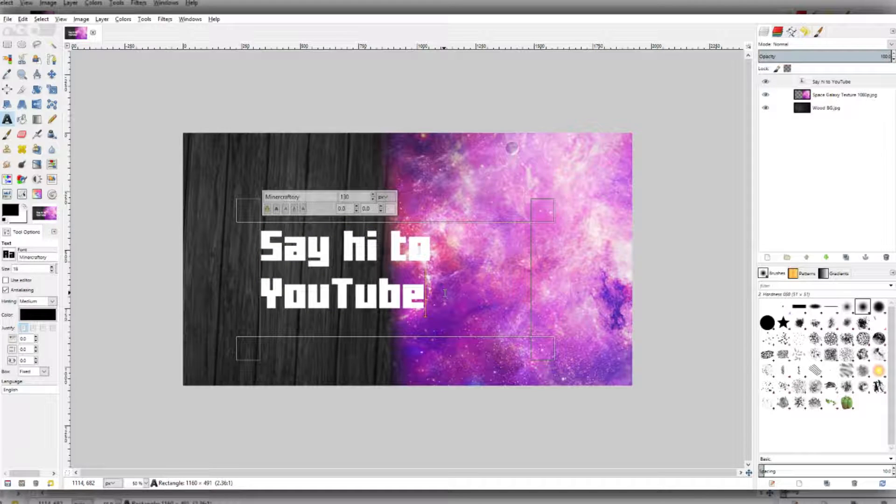
Create a selection from the text layer's alpha and add a new transparent 1920 × 1080 px layer.
{"action": "left_click", "coordinate": [849, 88]}
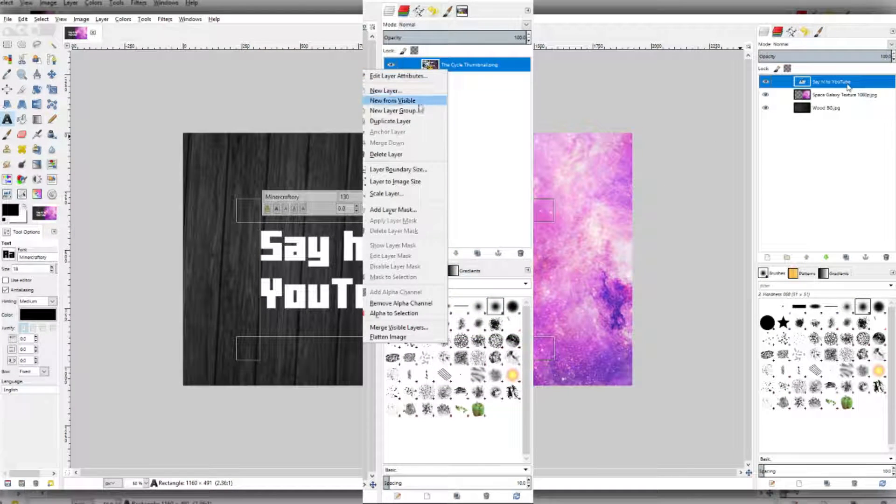
{"action": "left_click", "coordinate": [792, 360]}
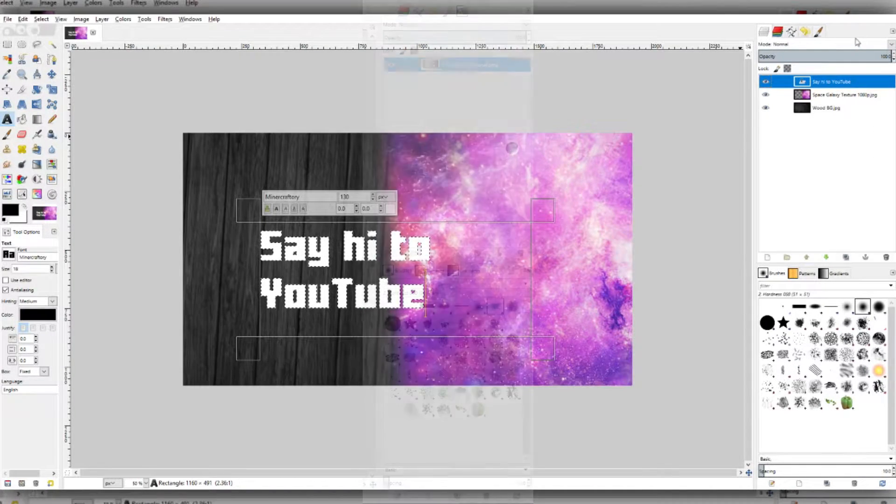
{"action": "right_click", "coordinate": [424, 87]}
{"action": "left_click", "coordinate": [446, 109]}
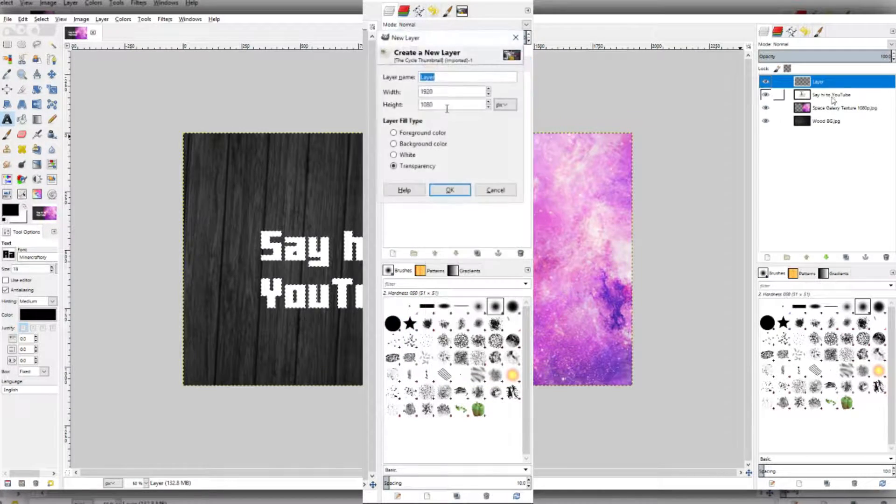
{"action": "left_click", "coordinate": [455, 189]}
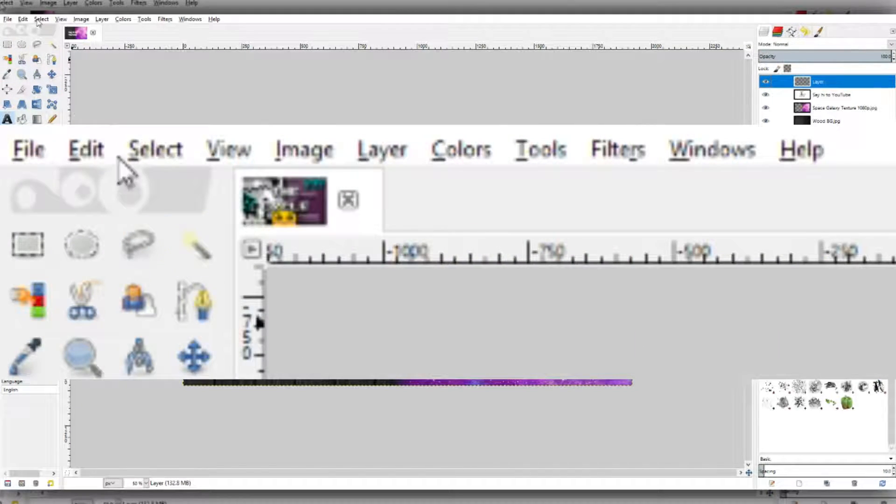
Grow the letter selection far beyond the text and bucket-fill it with black on the new layer.
{"action": "left_click", "coordinate": [41, 19]}
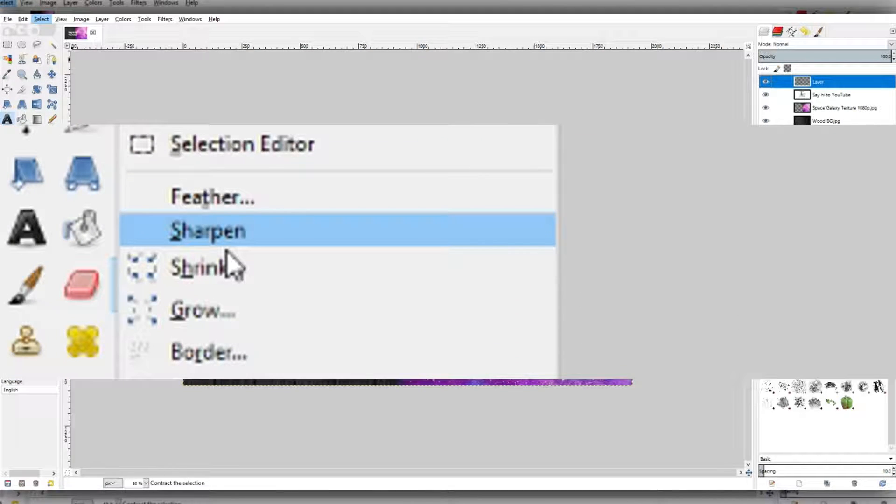
{"action": "left_click", "coordinate": [62, 115]}
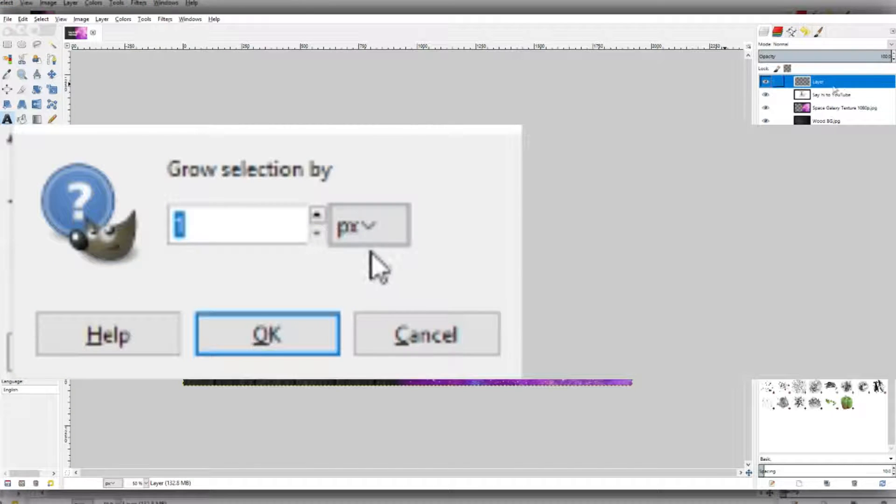
{"action": "left_click", "coordinate": [316, 217]}
{"action": "left_click", "coordinate": [316, 218]}
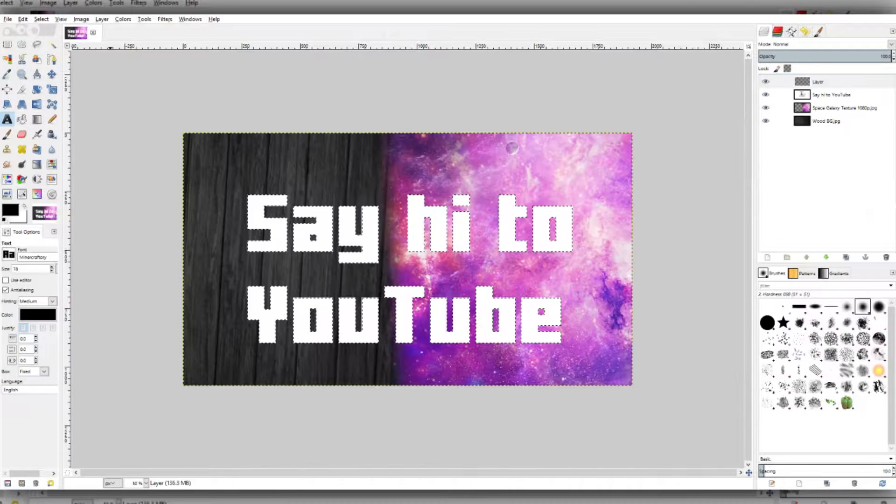
{"action": "left_click", "coordinate": [393, 321]}
{"action": "key", "text": "shift+b"}
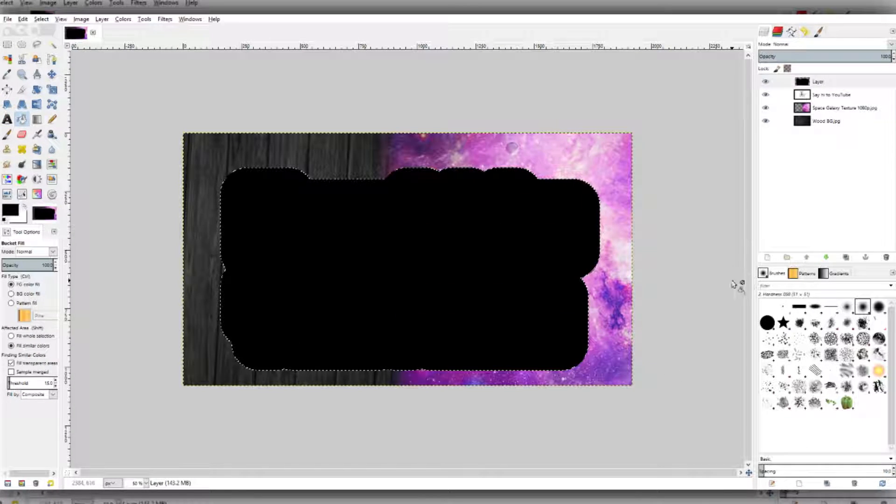
Move the black-filled layer below the text layer, then raise it above the text again.
{"action": "left_click", "coordinate": [831, 85]}
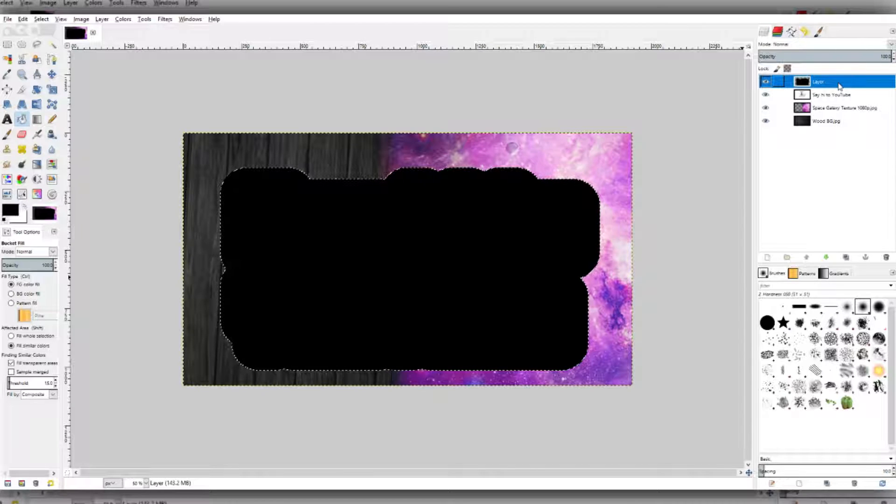
{"action": "mouse_move", "coordinate": [839, 87]}
{"action": "left_mouse_down"}
{"action": "mouse_move", "coordinate": [842, 104]}
{"action": "mouse_move", "coordinate": [842, 86]}
{"action": "left_mouse_up"}
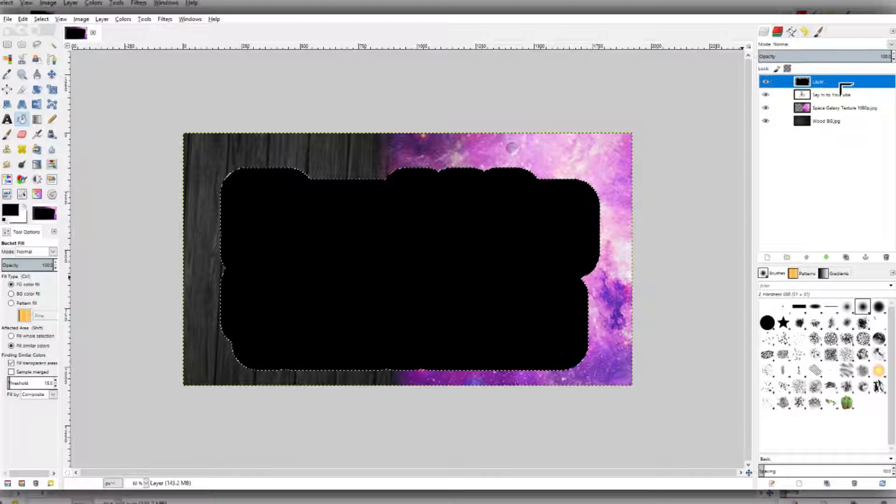
{"action": "left_click", "coordinate": [827, 259]}
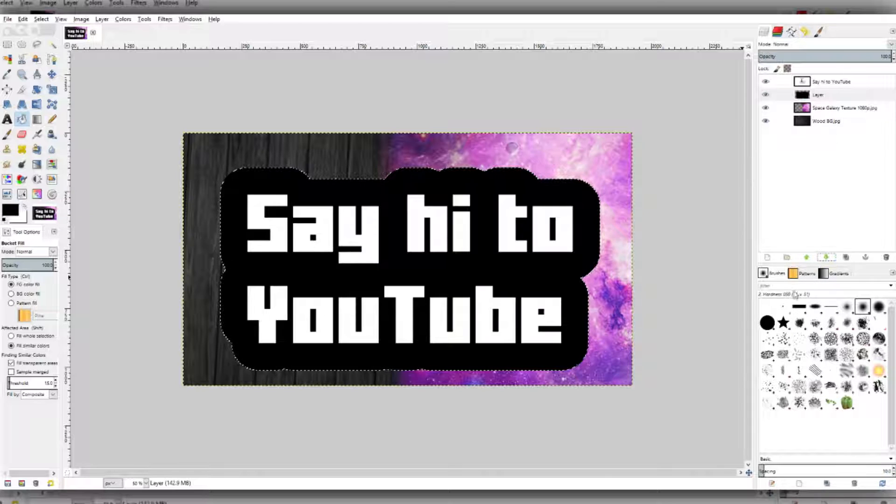
{"action": "left_click", "coordinate": [806, 256]}
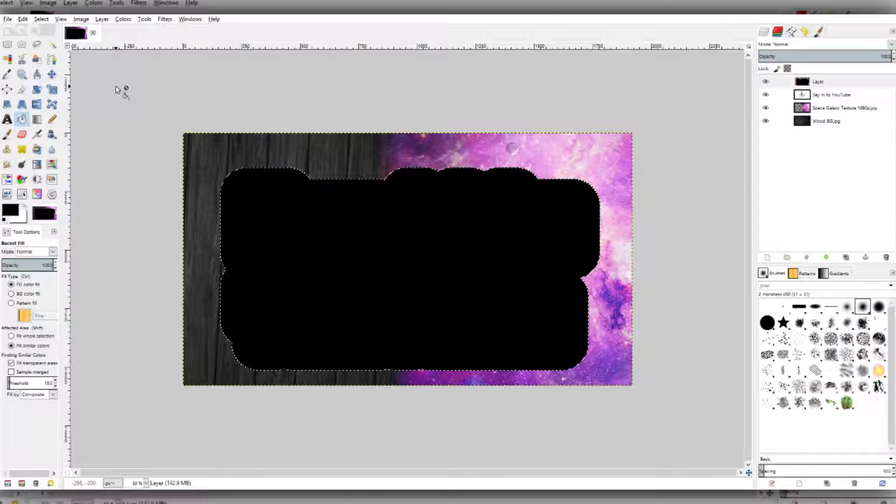
Undo the large black fill and the wide growth of the selection.
{"action": "key", "text": "ctrl+z"}
{"action": "key", "text": "ctrl+y"}
{"action": "key", "text": "Delete"}
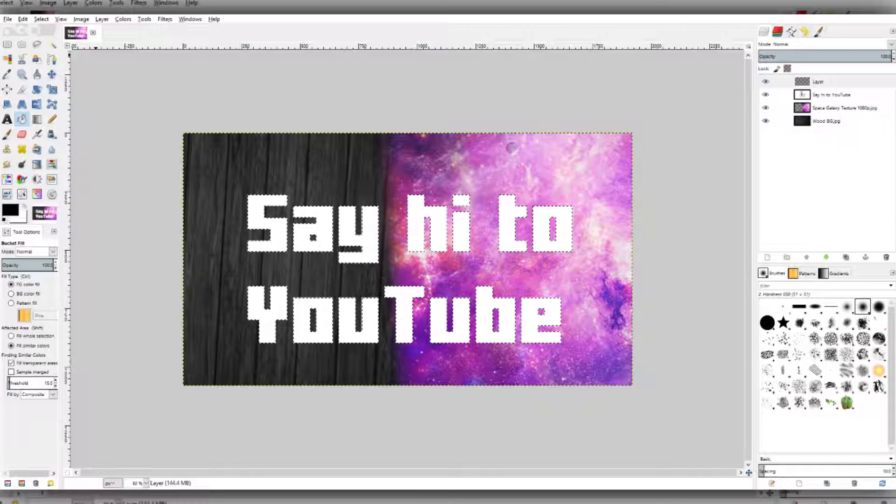
Fill a slightly grown selection around the letters with black on the new layer and move that layer below the text layer.
{"action": "key", "text": "Return"}
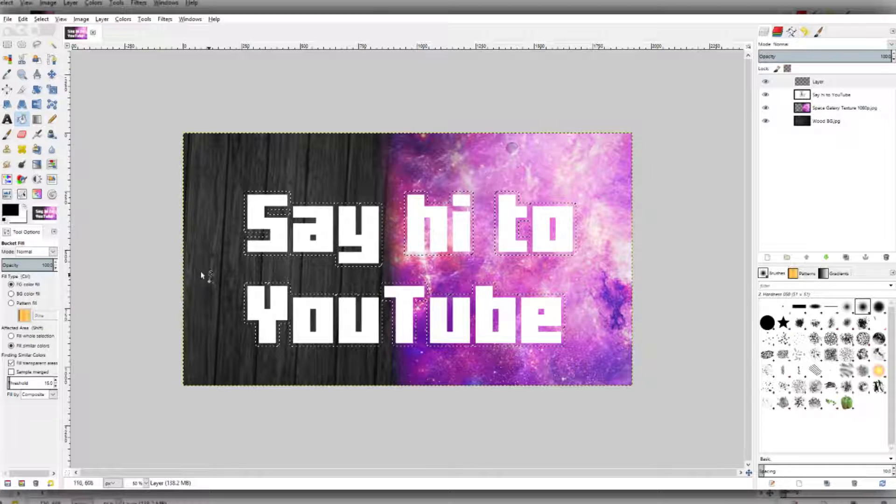
{"action": "left_click", "coordinate": [22, 120]}
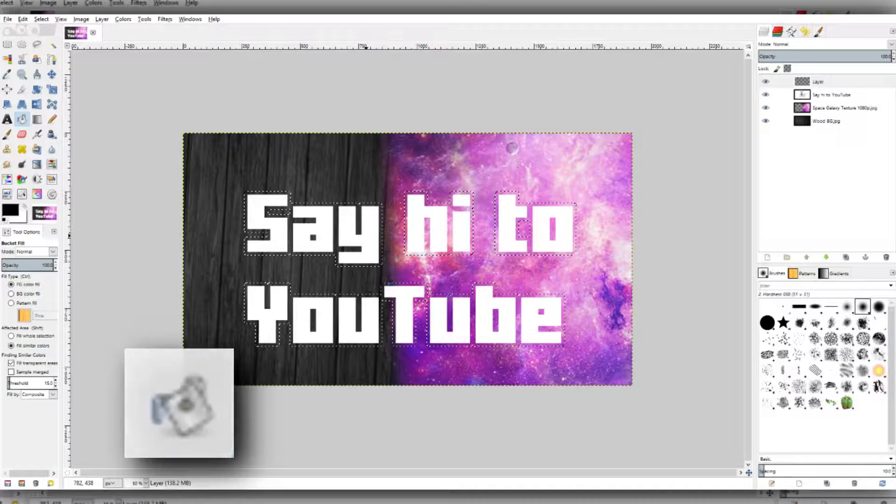
{"action": "left_click", "coordinate": [367, 239]}
{"action": "left_click", "coordinate": [817, 86]}
{"action": "left_click_drag", "start_coordinate": [818, 89], "coordinate": [819, 96]}
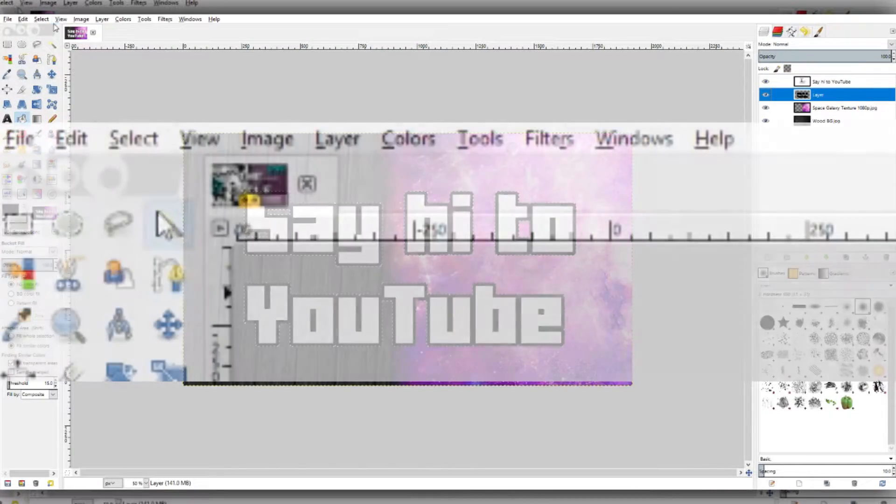
Inspect the black outline around the letters up close, and clear the letter selection.
{"action": "left_click", "coordinate": [41, 19]}
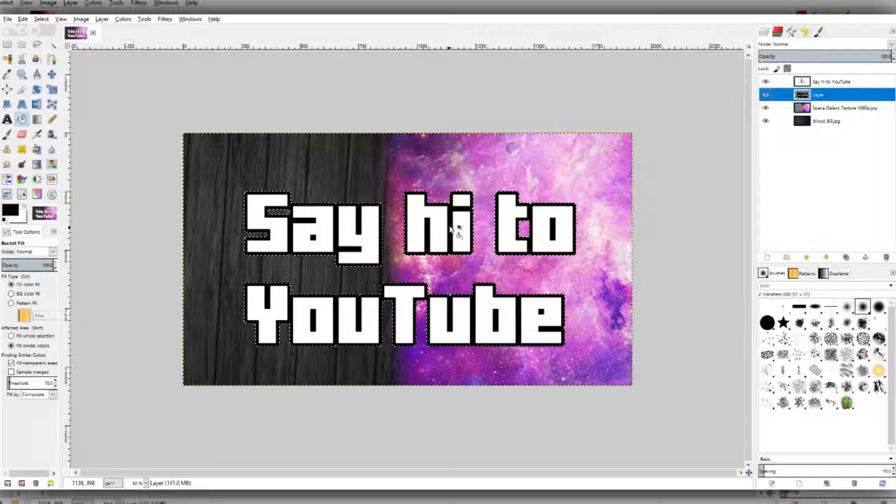
{"action": "scroll", "coordinate": [479, 230], "scroll_direction": "up", "scroll_amount": 3}
{"action": "scroll", "coordinate": [505, 239], "scroll_direction": "up", "scroll_amount": 3}
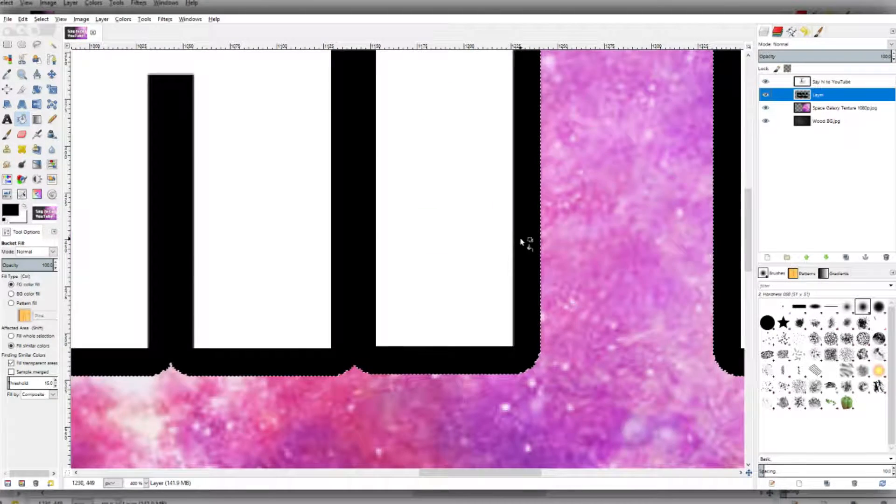
{"action": "scroll", "coordinate": [524, 239], "scroll_direction": "down", "scroll_amount": 5}
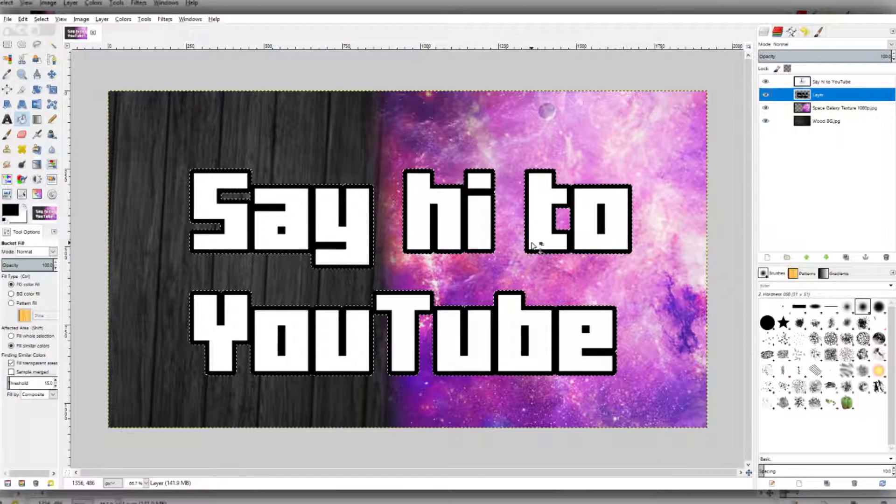
{"action": "left_click", "coordinate": [46, 19]}
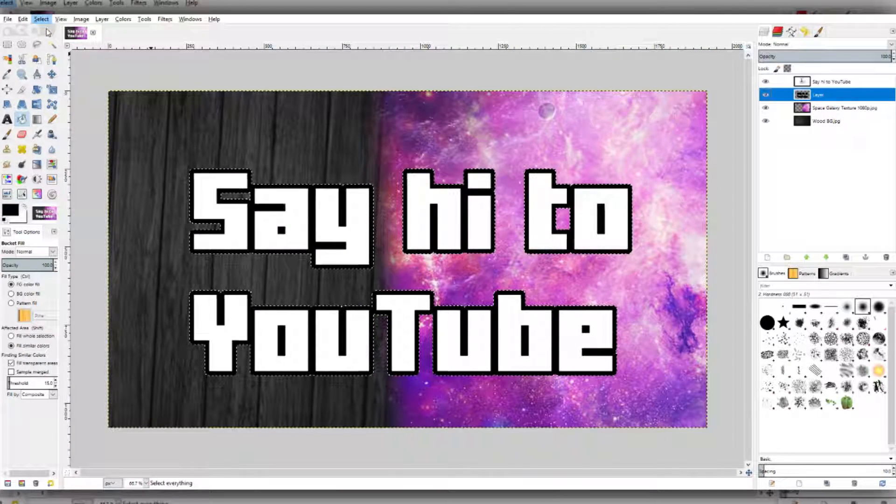
{"action": "left_click", "coordinate": [46, 40]}
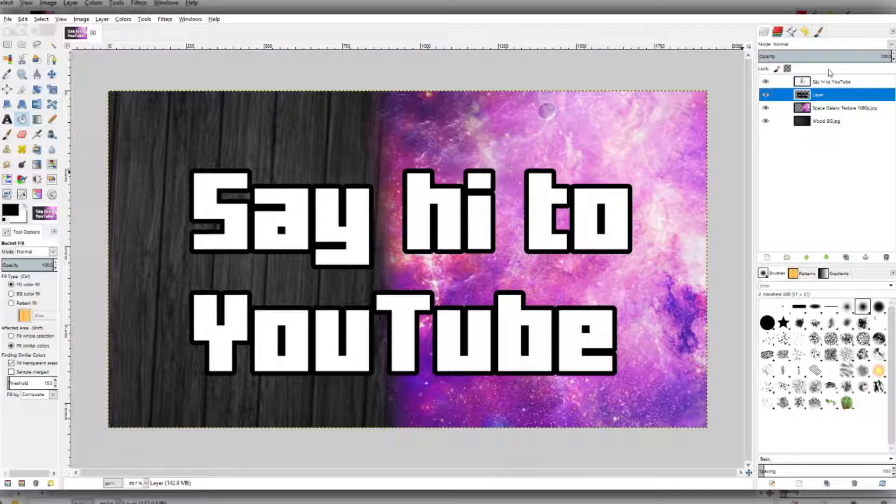
Try moving the text and its black outline separately with the Move tool, undoing each move.
{"action": "left_click", "coordinate": [52, 74]}
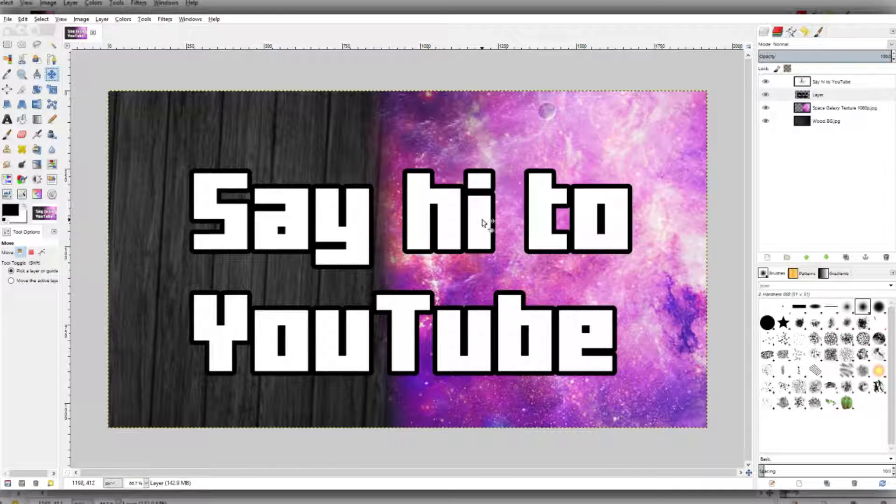
{"action": "left_click_drag", "start_coordinate": [480, 214], "coordinate": [557, 186]}
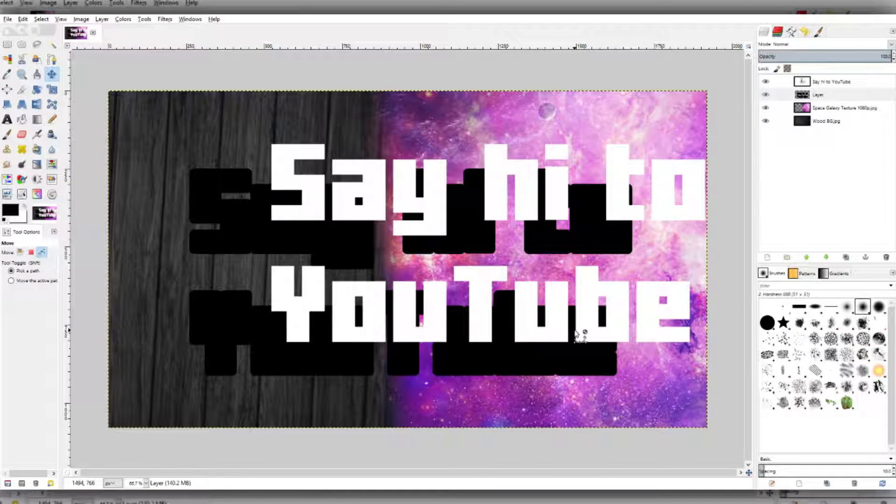
{"action": "key", "text": "ctrl+z"}
{"action": "left_click_drag", "start_coordinate": [252, 176], "coordinate": [510, 142]}
{"action": "key", "text": "ctrl+z"}
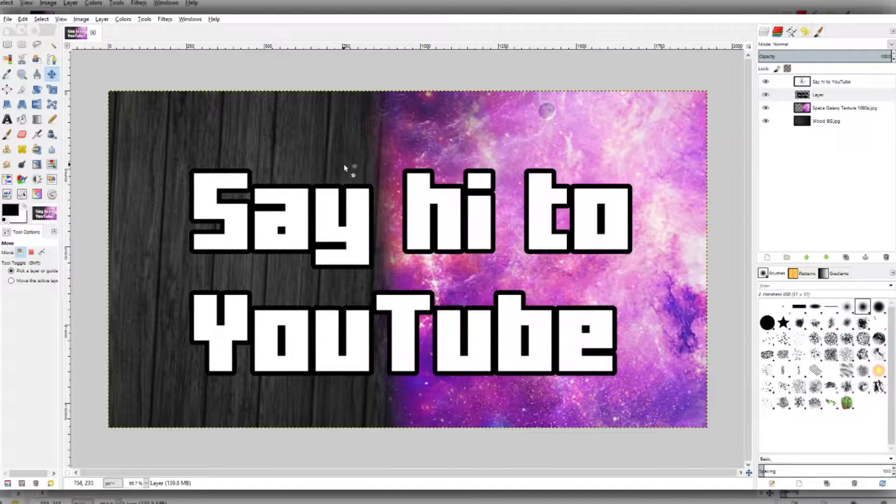
{"action": "left_click_drag", "start_coordinate": [249, 175], "coordinate": [252, 168]}
{"action": "key", "text": "ctrl+z"}
Merge the "Say hi to YouTube" text layer down into the black outline layer, and test-move the combined lettering, undoing that move.
{"action": "left_click", "coordinate": [852, 84]}
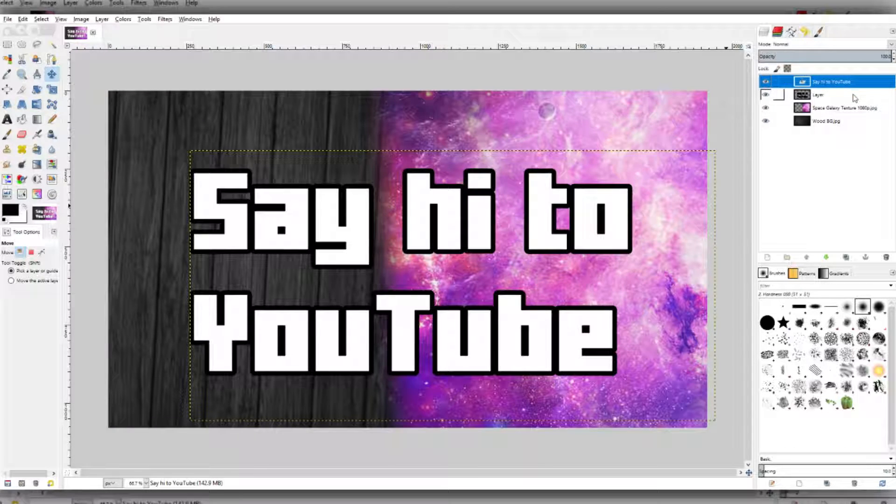
{"action": "left_click", "coordinate": [824, 97]}
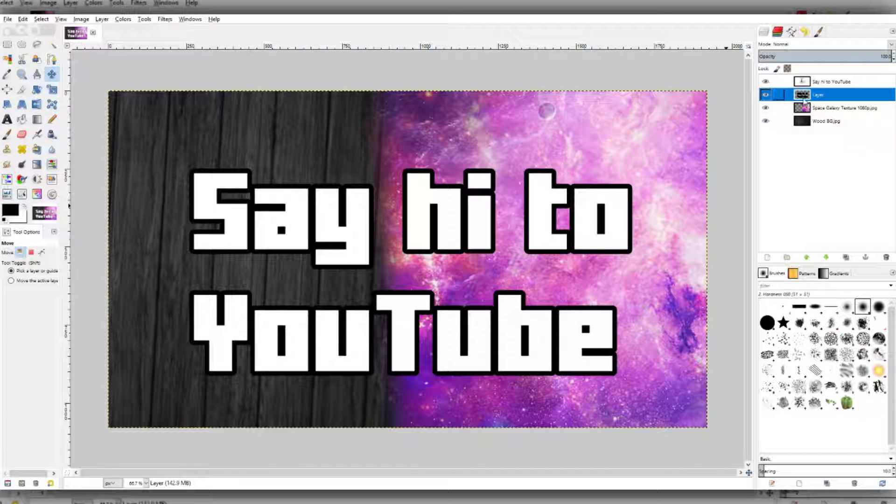
{"action": "left_click", "coordinate": [827, 84]}
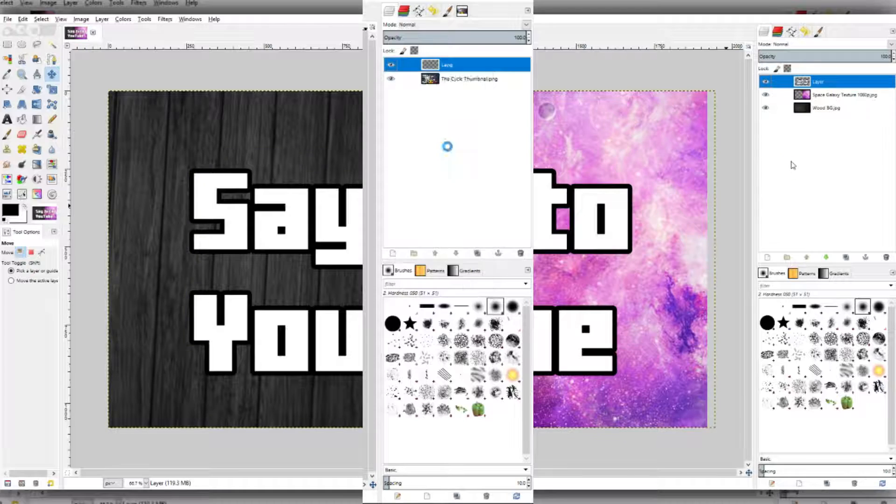
{"action": "mouse_move", "coordinate": [542, 228]}
{"action": "left_mouse_down"}
{"action": "mouse_move", "coordinate": [554, 209]}
{"action": "mouse_move", "coordinate": [544, 232]}
{"action": "left_mouse_up"}
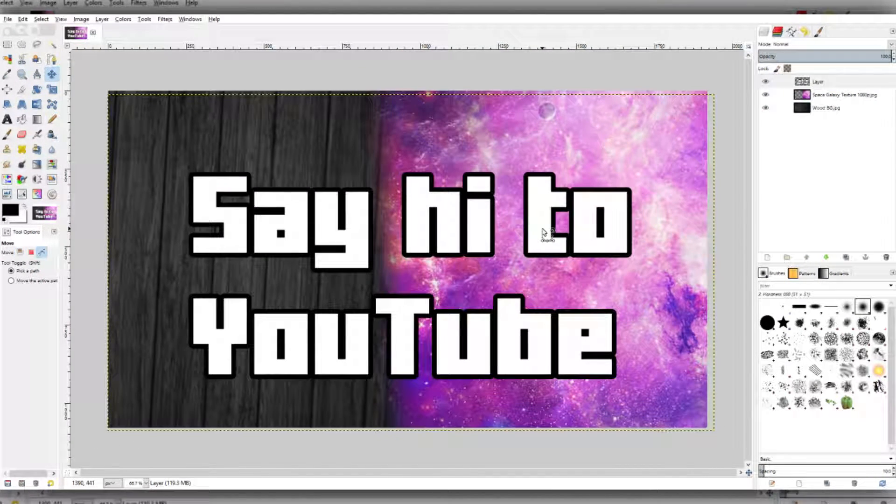
{"action": "key", "text": "ctrl+z"}
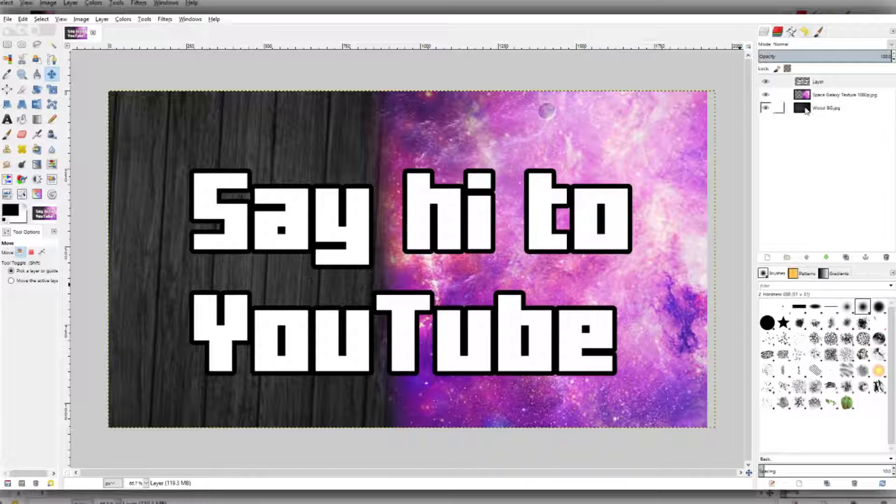
Select the opaque lettering of the merged text layer and activate the Paintbrush tool.
{"action": "left_click", "coordinate": [819, 83]}
{"action": "left_click", "coordinate": [802, 81], "text": "alt"}
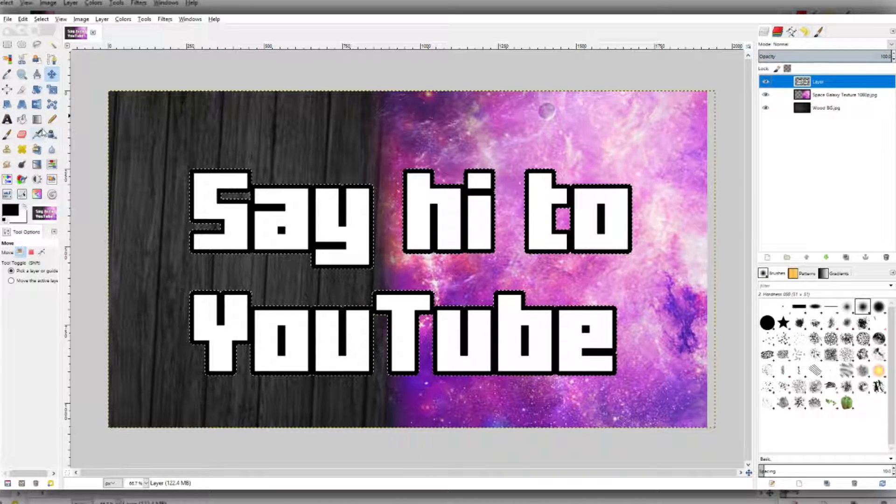
{"action": "left_click", "coordinate": [6, 134]}
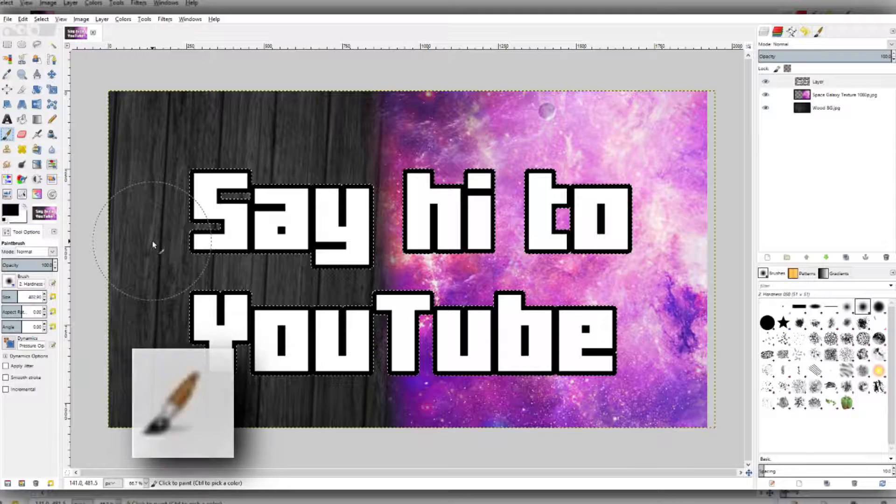
Try shading the lettering with freehand black strokes at 100 and 66 opacity, undoing each stroke.
{"action": "left_click_drag", "start_coordinate": [136, 257], "coordinate": [653, 257]}
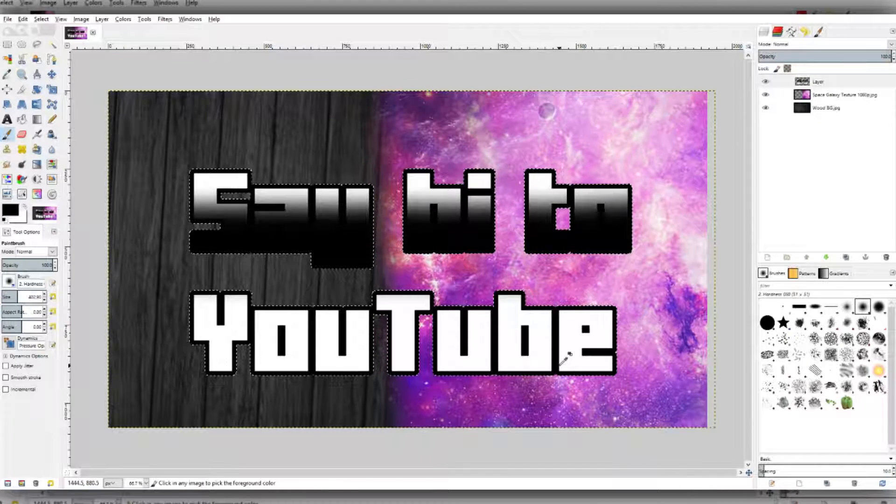
{"action": "key", "text": "ctrl+z"}
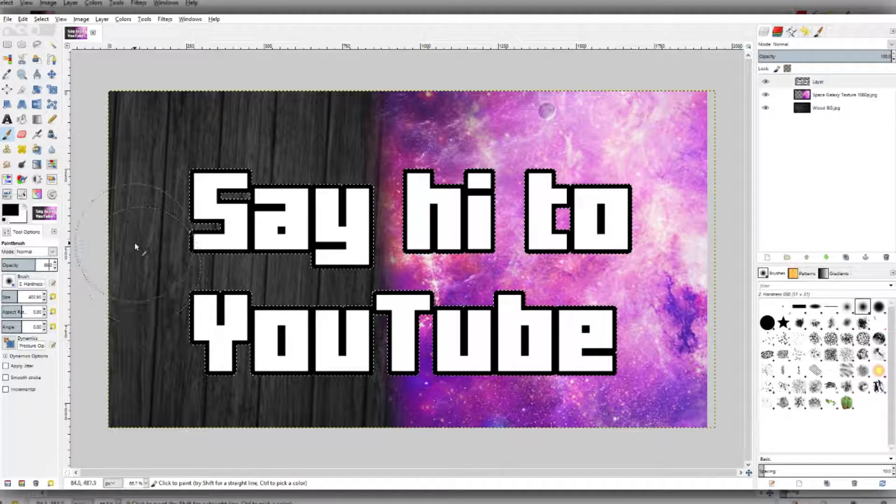
{"action": "left_click_drag", "start_coordinate": [138, 246], "coordinate": [664, 287]}
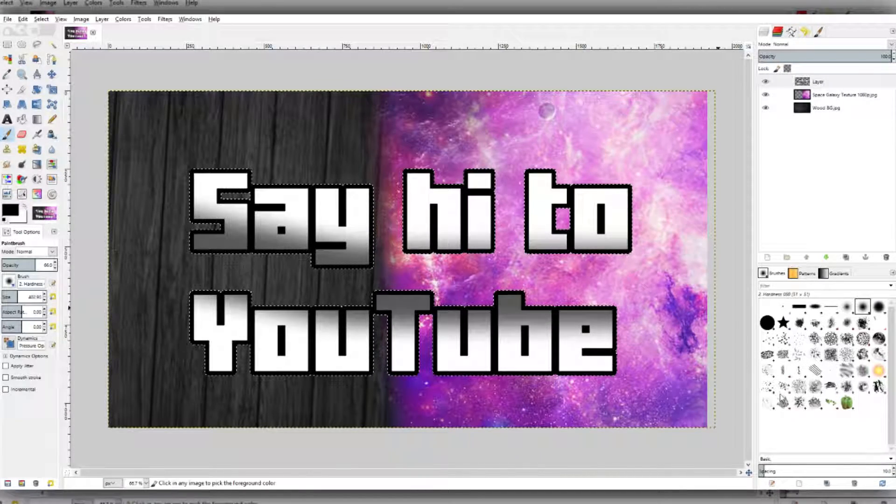
{"action": "key", "text": "ctrl+z"}
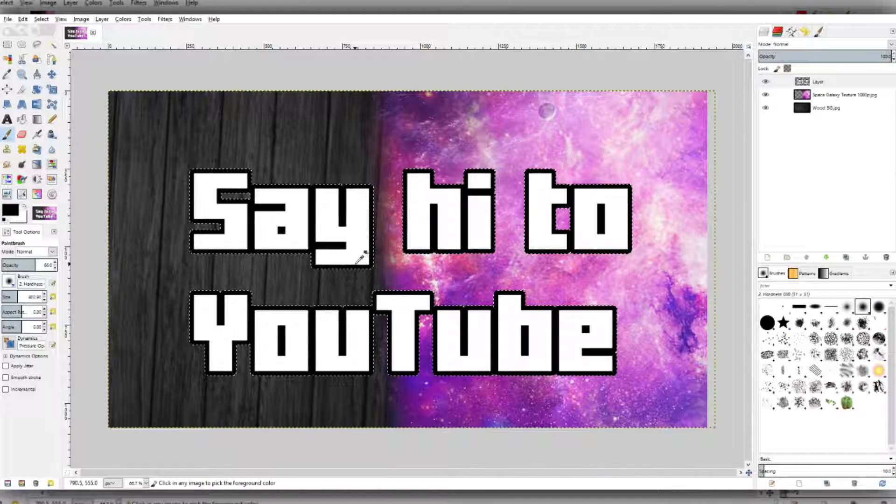
Try straight black brush lines across the lettering, starting and ending outside the canvas, and undo them.
{"action": "scroll", "coordinate": [208, 260], "scroll_direction": "down", "scroll_amount": 2}
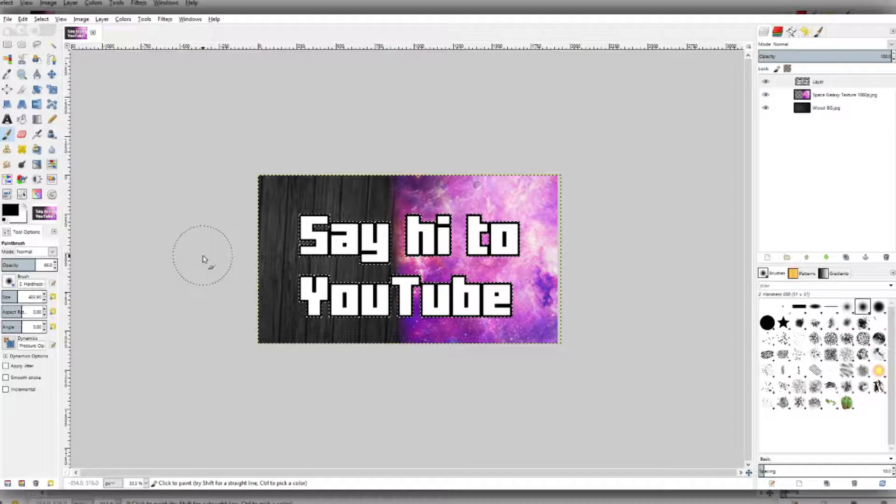
{"action": "left_click", "coordinate": [215, 256]}
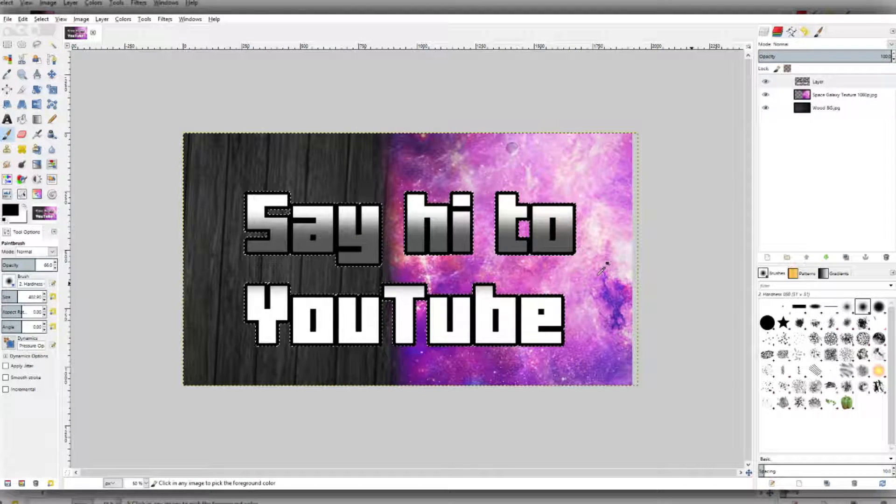
{"action": "key", "text": "ctrl+z"}
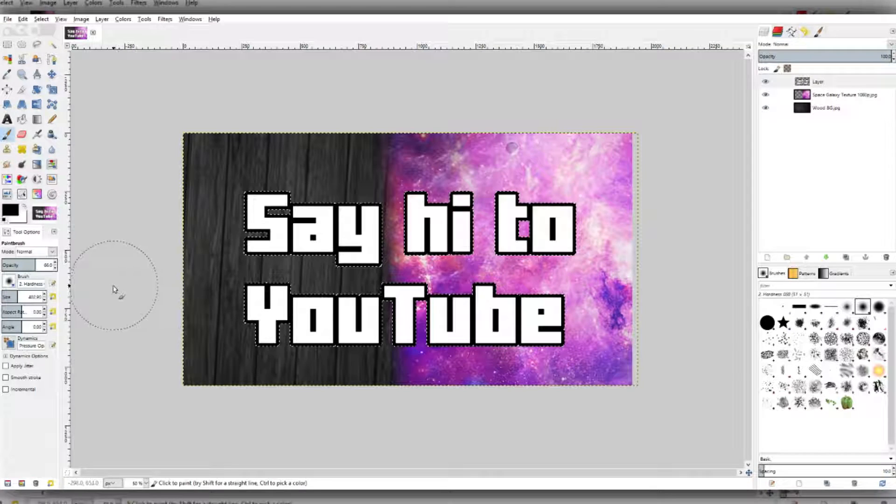
{"action": "left_click", "coordinate": [695, 258], "text": "shift"}
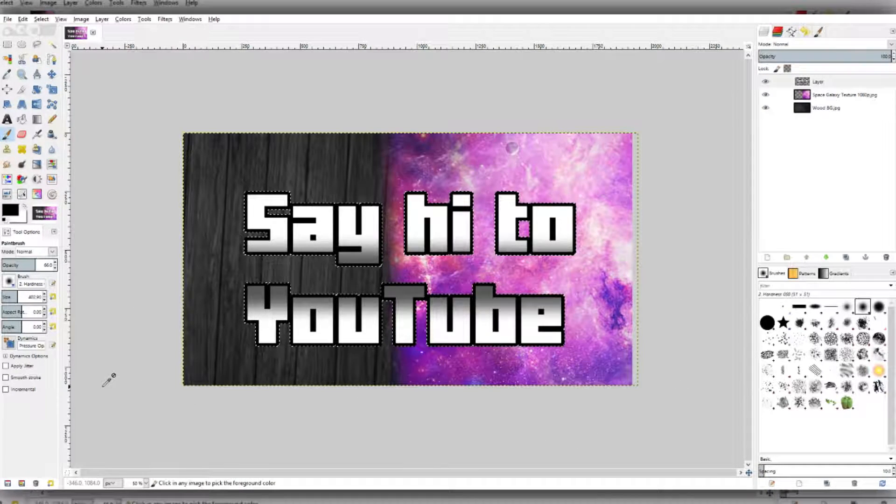
{"action": "key", "text": "ctrl+z"}
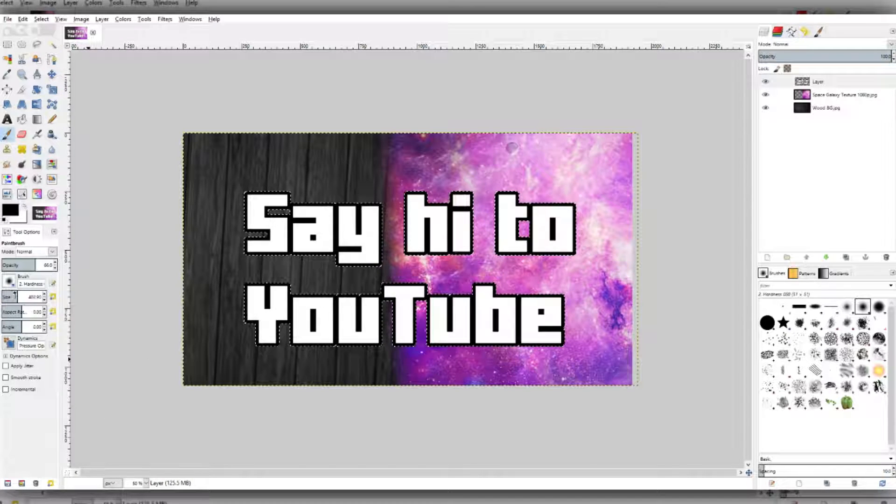
Try shading across the lettering with a much smaller brush and a much larger one, undoing each stroke.
{"action": "left_click_drag", "start_coordinate": [16, 294], "coordinate": [5, 297]}
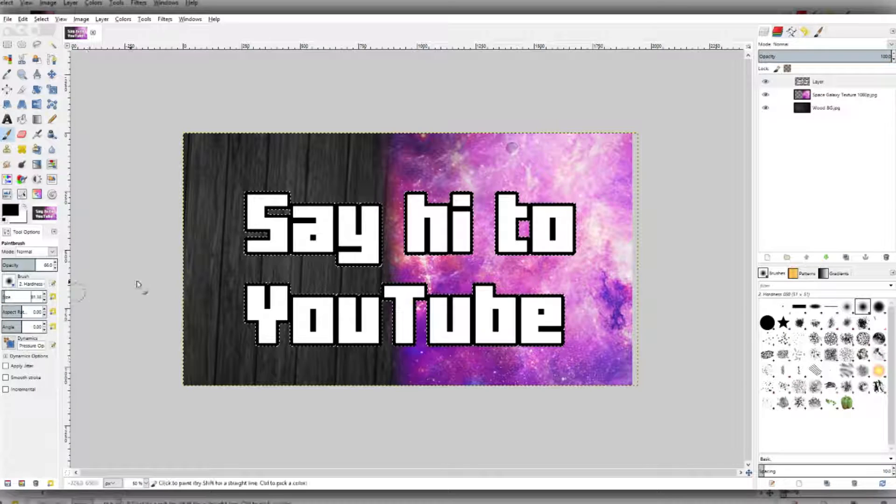
{"action": "left_click_drag", "start_coordinate": [198, 250], "coordinate": [638, 250]}
{"action": "key", "text": "ctrl+z"}
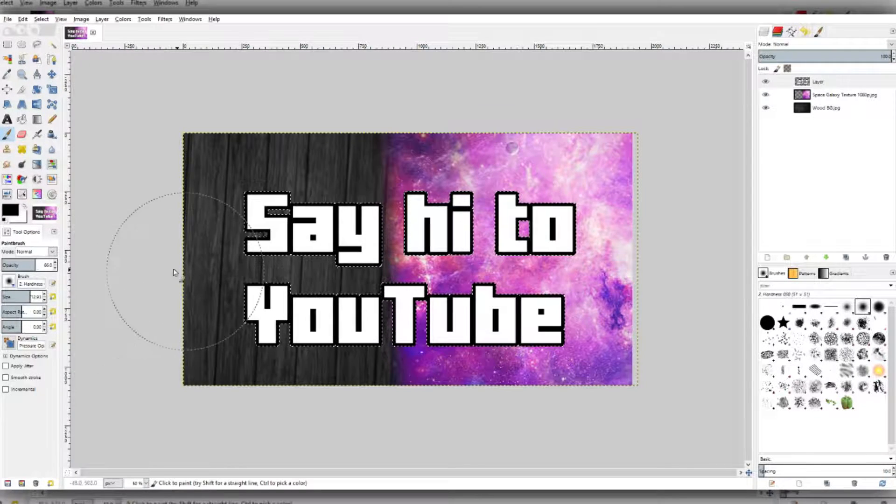
{"action": "key", "text": "minus"}
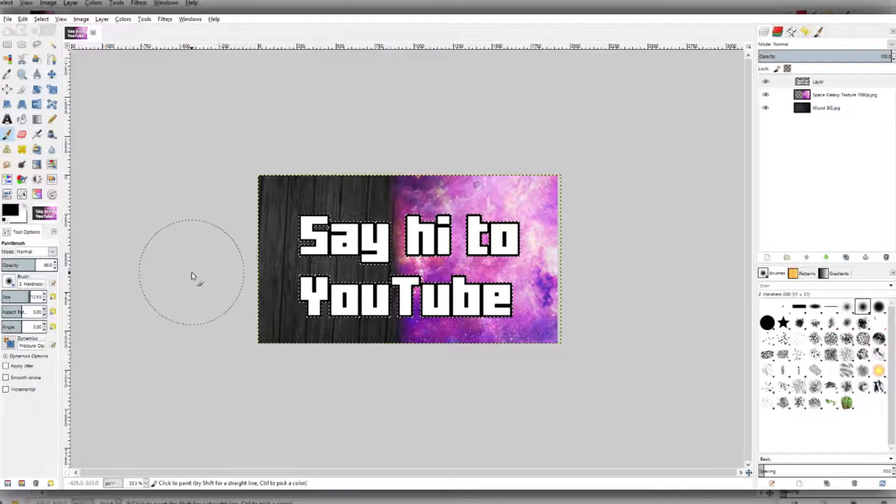
{"action": "left_click", "coordinate": [192, 271]}
{"action": "left_click", "coordinate": [671, 273], "text": "shift"}
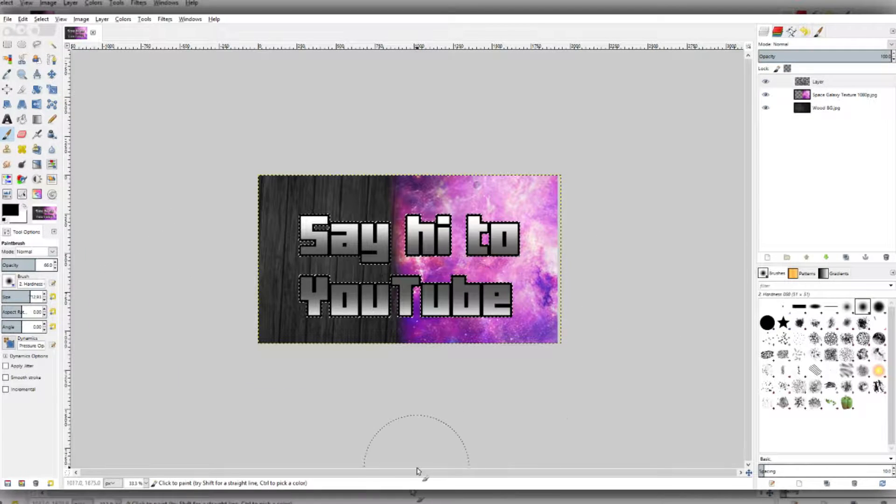
{"action": "key", "text": "ctrl+z"}
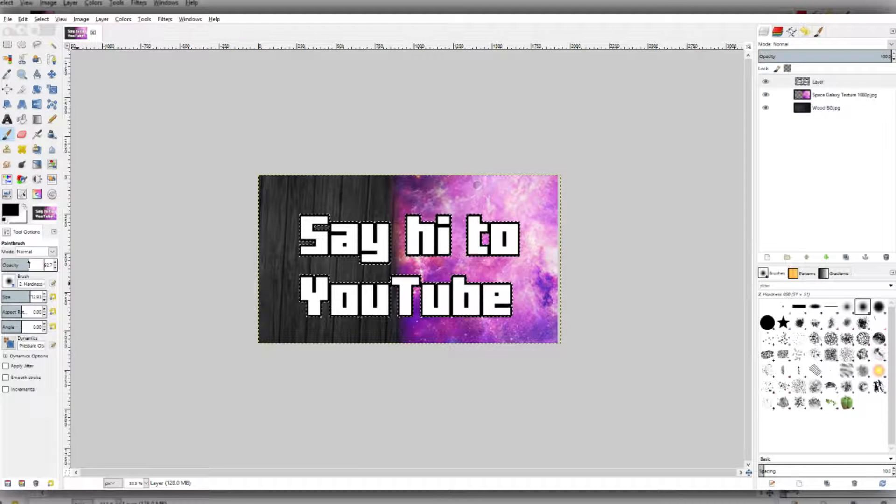
Lower the brush opacity to 55.5 and test a straight black line between the two text rows, undoing the line.
{"action": "left_click", "coordinate": [28, 265]}
{"action": "left_click", "coordinate": [158, 274]}
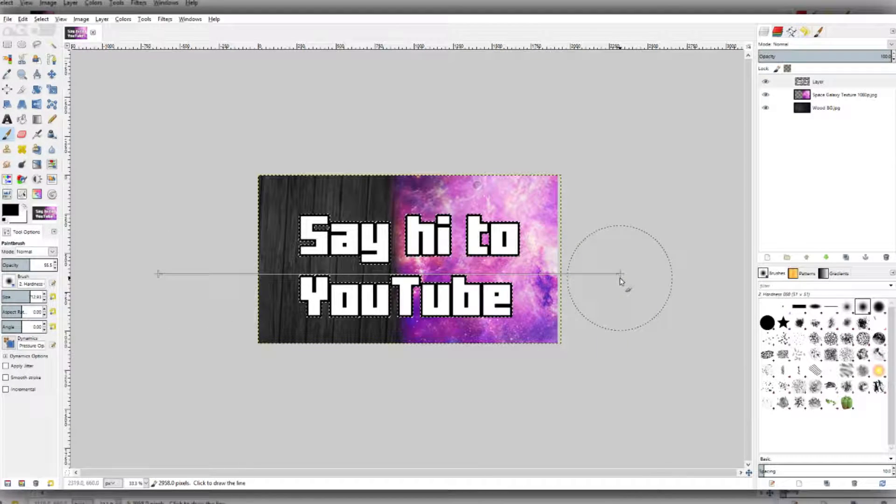
{"action": "left_click", "coordinate": [620, 279], "text": "shift"}
{"action": "key", "text": "ctrl+z"}
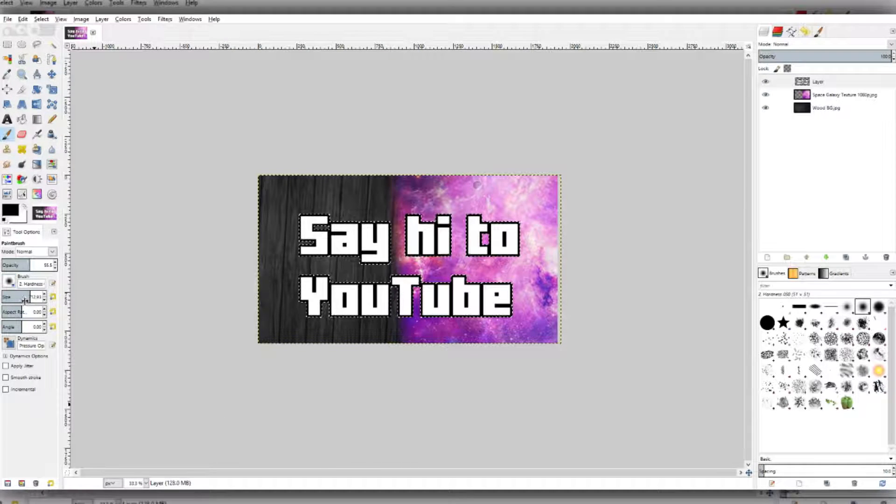
Set the brush size to 412 and paint a straight black line that shades the lower part of "Say hi to".
{"action": "scroll", "coordinate": [226, 284], "scroll_direction": "up", "scroll_amount": 3}
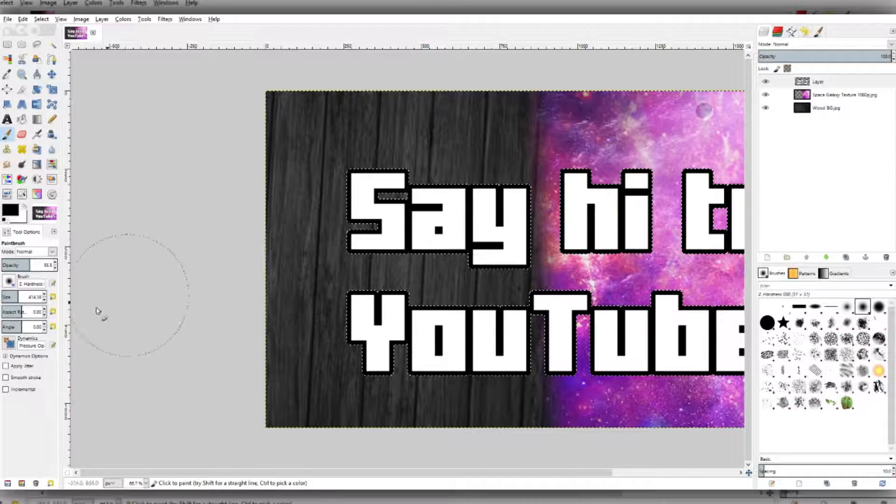
{"action": "scroll", "coordinate": [11, 296], "scroll_direction": "down", "scroll_amount": 2}
{"action": "scroll", "coordinate": [454, 264], "scroll_direction": "right", "scroll_amount": 4}
{"action": "left_click", "coordinate": [637, 261], "text": "shift"}
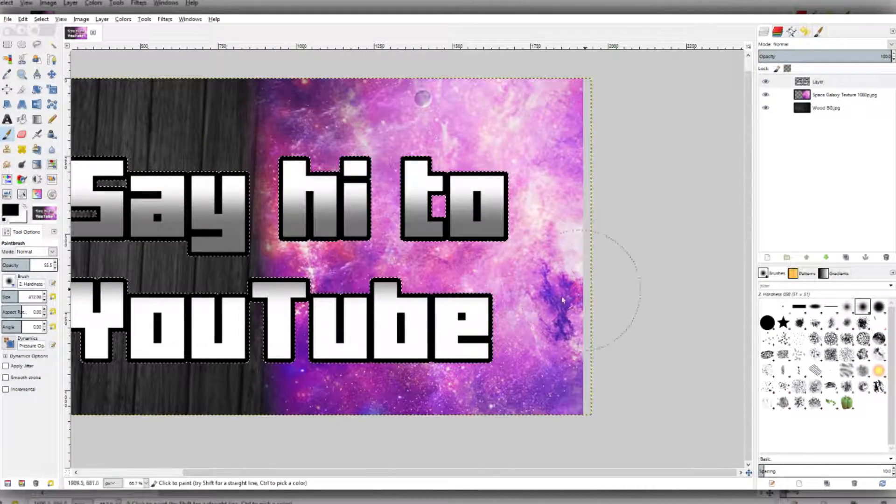
Try a straight black brush line just below "YouTube", starting and ending outside the canvas, and undo it.
{"action": "scroll", "coordinate": [420, 327], "scroll_direction": "left", "scroll_amount": 4}
{"action": "scroll", "coordinate": [420, 326], "scroll_direction": "down", "scroll_amount": 1}
{"action": "scroll", "coordinate": [341, 250], "scroll_direction": "up", "scroll_amount": 2}
{"action": "scroll", "coordinate": [330, 232], "scroll_direction": "down", "scroll_amount": 2}
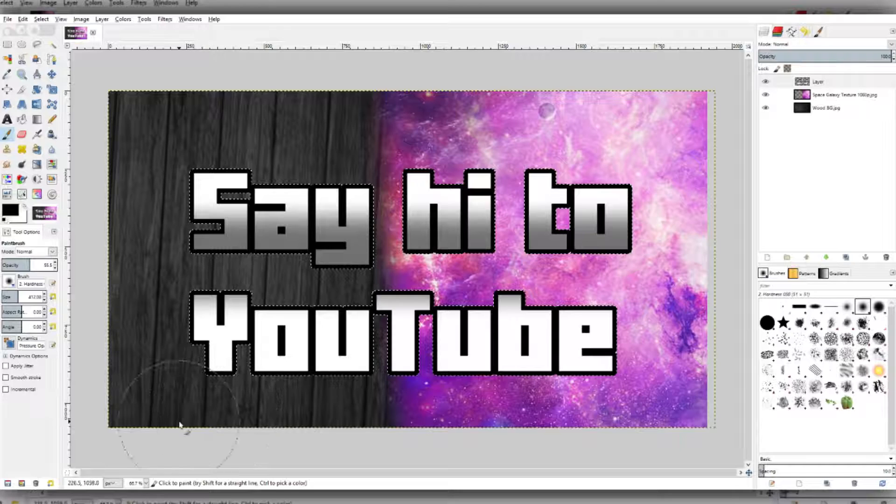
{"action": "scroll", "coordinate": [191, 401], "scroll_direction": "down", "scroll_amount": 1}
{"action": "left_click", "coordinate": [141, 354]}
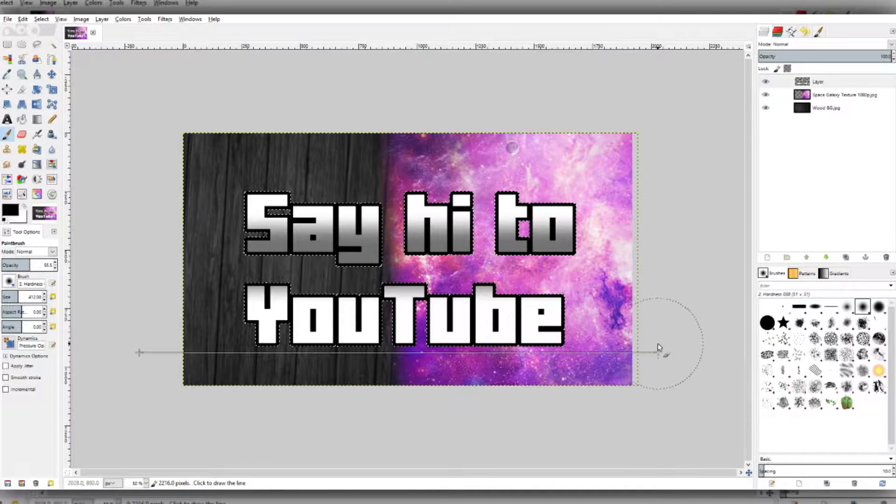
{"action": "left_click", "coordinate": [678, 373], "text": "shift"}
{"action": "key", "text": "ctrl+z"}
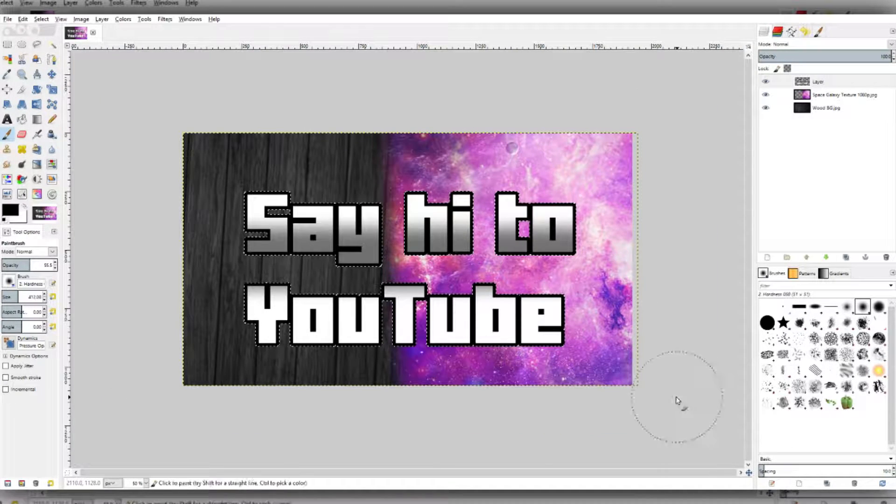
Paint a straight black line beneath "YouTube", from outside one canvas side to the other, shading the lower part of its letters.
{"action": "scroll", "coordinate": [334, 415], "scroll_direction": "down", "scroll_amount": 3}
{"action": "scroll", "coordinate": [334, 415], "scroll_direction": "left", "scroll_amount": 2}
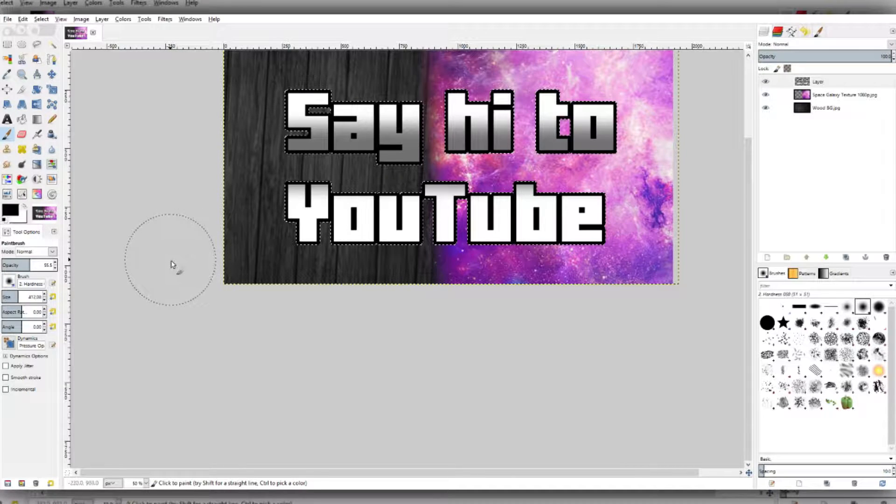
{"action": "left_click", "coordinate": [721, 283], "text": "shift"}
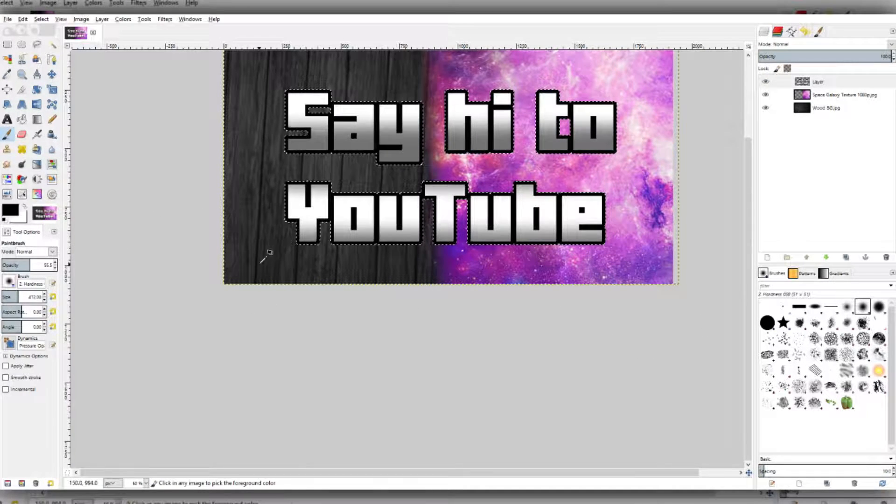
Clear the selection around the lettering.
{"action": "left_click", "coordinate": [41, 20]}
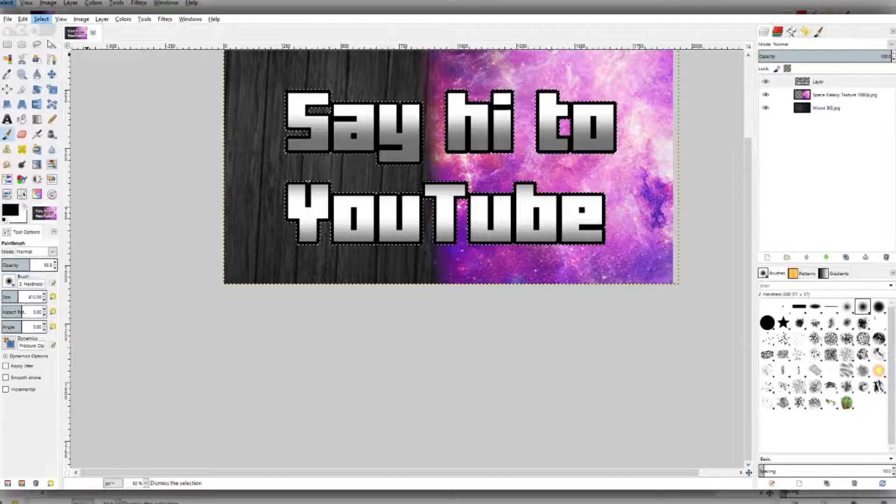
{"action": "left_click", "coordinate": [46, 40]}
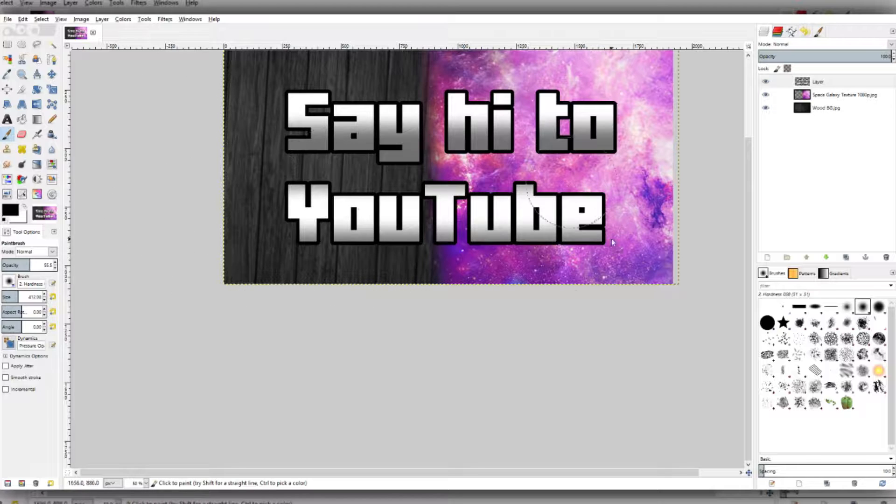
{"action": "scroll", "coordinate": [233, 245], "scroll_direction": "up", "scroll_amount": 1}
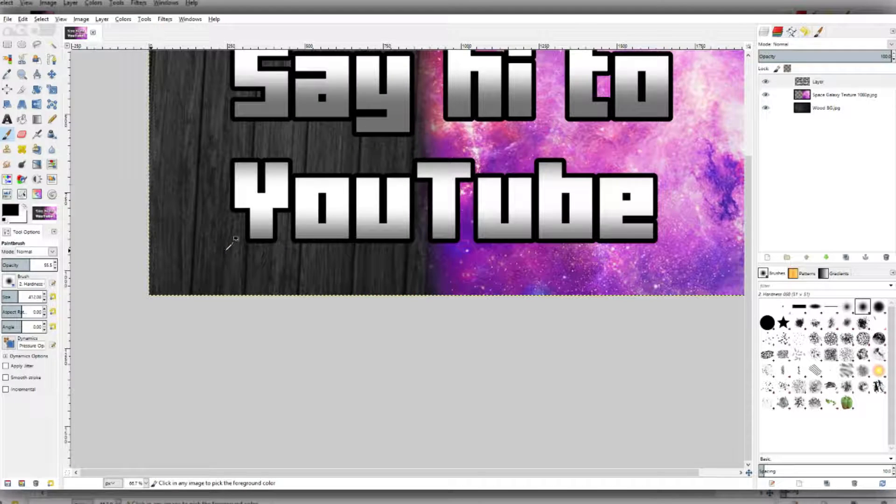
{"action": "scroll", "coordinate": [233, 242], "scroll_direction": "down", "scroll_amount": 1}
{"action": "left_click_drag", "start_coordinate": [272, 240], "coordinate": [276, 296]}
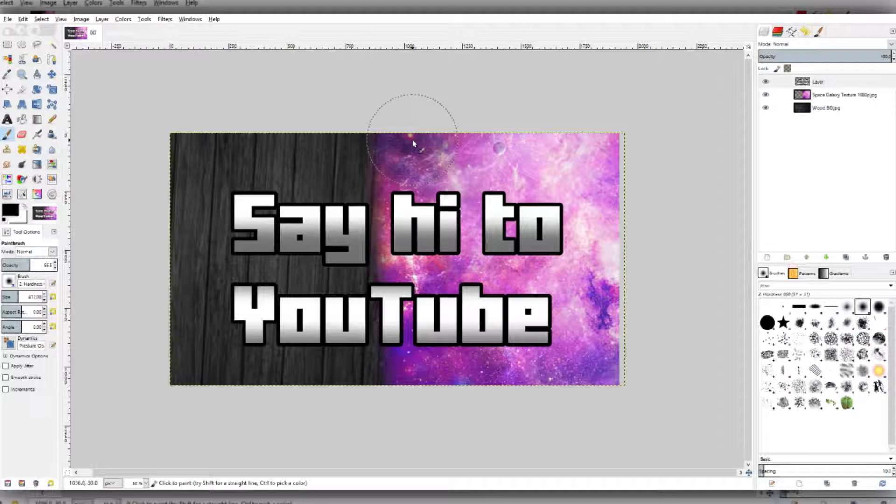
Import Commodore 64.jpg as a new layer above the text and make it the active layer.
{"action": "left_click", "coordinate": [7, 19]}
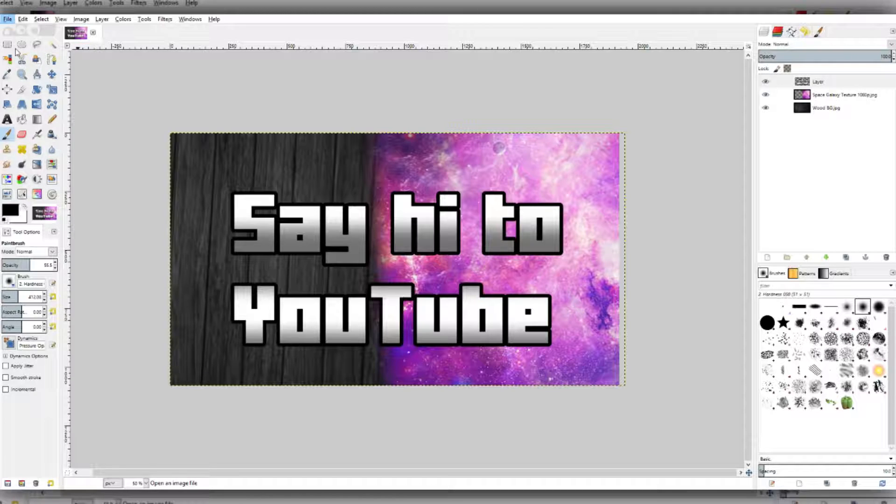
{"action": "left_click", "coordinate": [55, 61]}
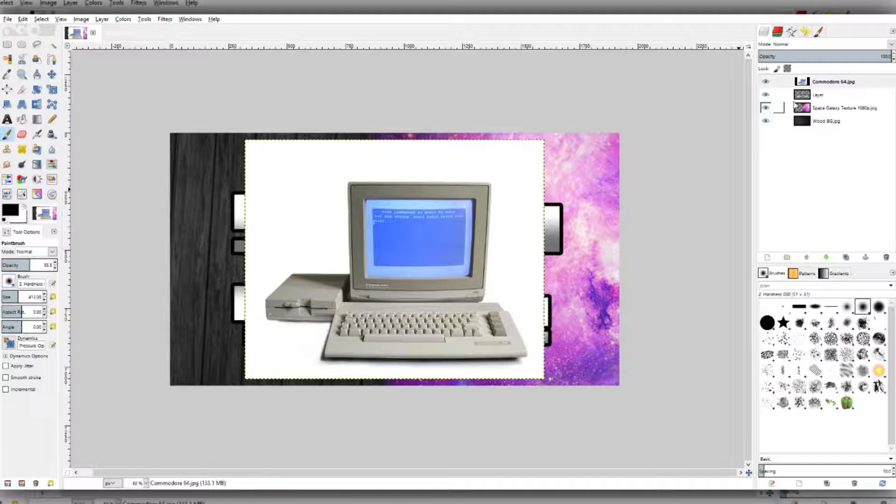
{"action": "mouse_move", "coordinate": [824, 83]}
{"action": "left_mouse_down"}
{"action": "mouse_move", "coordinate": [823, 100]}
{"action": "mouse_move", "coordinate": [832, 81]}
{"action": "mouse_move", "coordinate": [839, 133]}
{"action": "mouse_move", "coordinate": [836, 81]}
{"action": "left_mouse_up"}
{"action": "scroll", "coordinate": [524, 250], "scroll_direction": "up", "scroll_amount": 4}
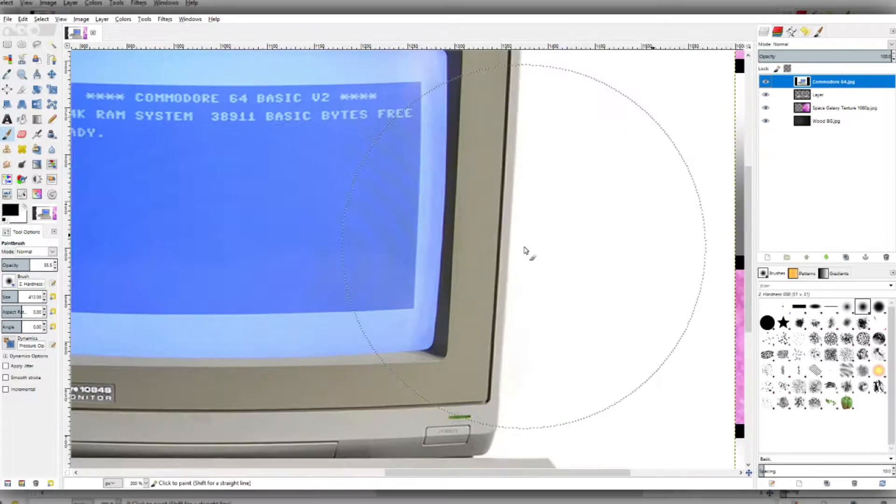
{"action": "scroll", "coordinate": [382, 257], "scroll_direction": "down", "scroll_amount": 4}
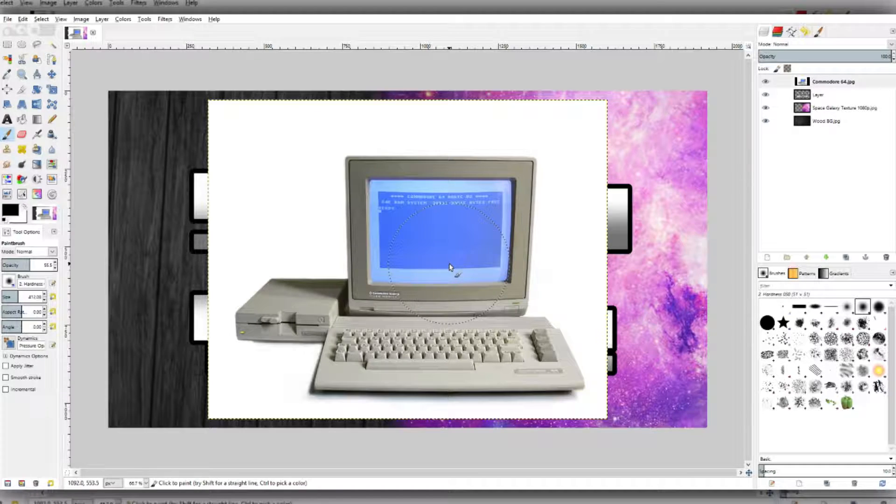
Try a Paintbrush stroke beside the Commodore 64 image and an Eraser stroke across the computer, undoing each.
{"action": "mouse_move", "coordinate": [638, 115]}
{"action": "left_mouse_down"}
{"action": "mouse_move", "coordinate": [603, 159]}
{"action": "mouse_move", "coordinate": [597, 212]}
{"action": "mouse_move", "coordinate": [562, 313]}
{"action": "mouse_move", "coordinate": [561, 273]}
{"action": "mouse_move", "coordinate": [653, 229]}
{"action": "left_mouse_up"}
{"action": "key", "text": "ctrl+z"}
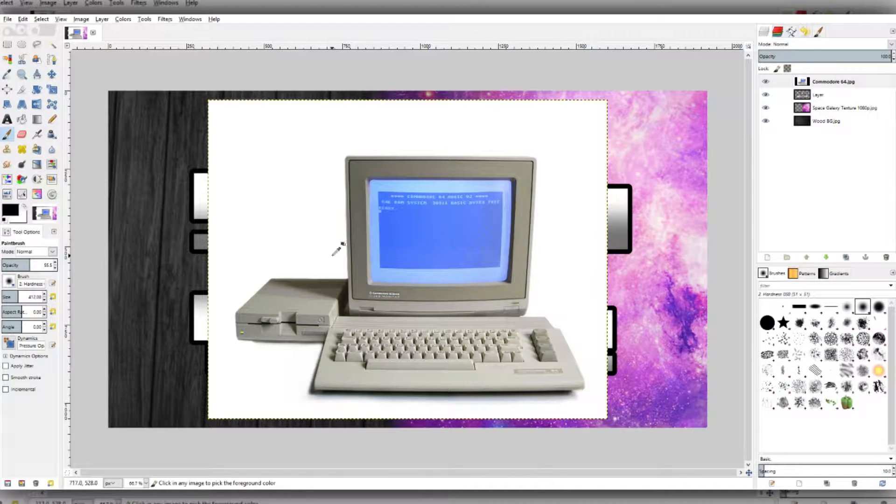
{"action": "left_click", "coordinate": [21, 134]}
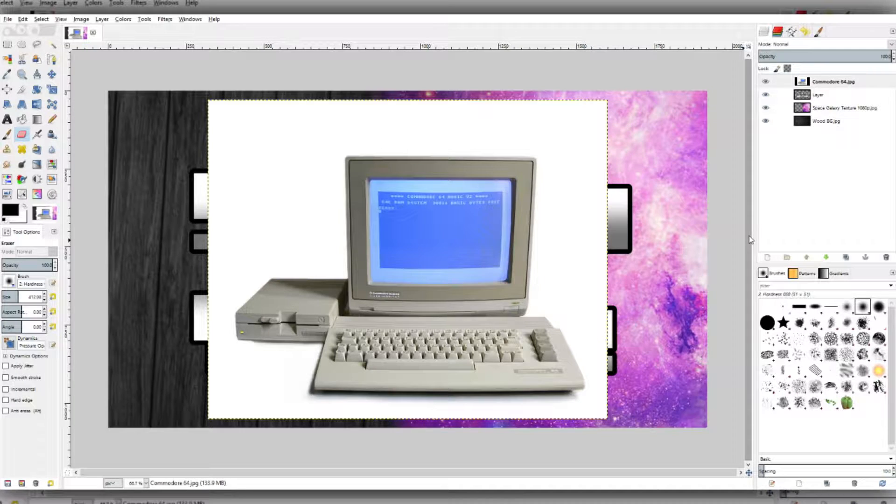
{"action": "left_click_drag", "start_coordinate": [504, 196], "coordinate": [411, 298]}
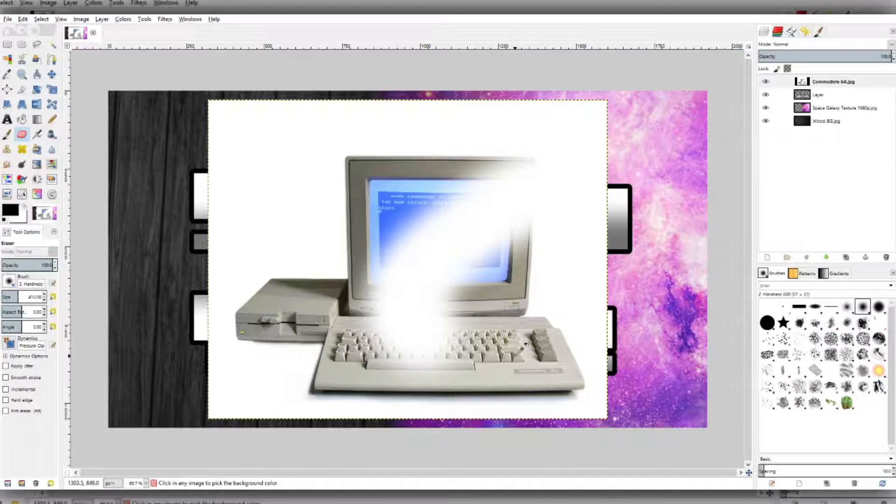
{"action": "key", "text": "ctrl+z"}
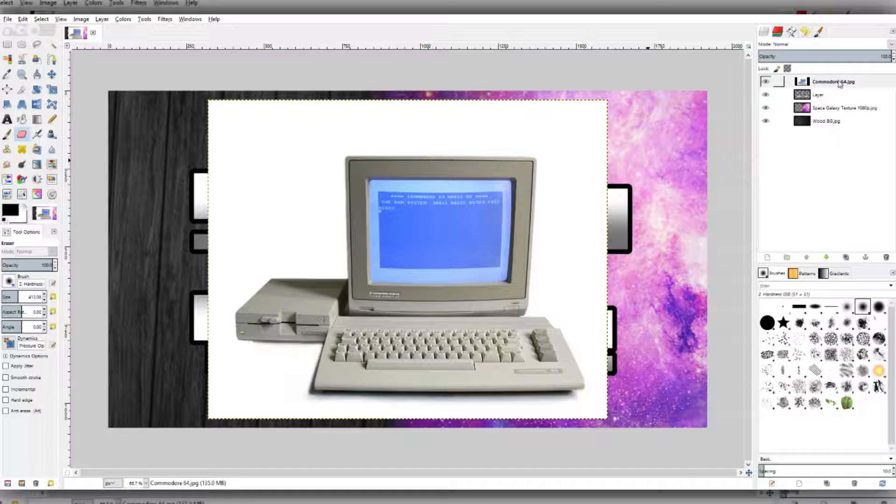
Move the Commodore 64 image toward the lower-left corner of the canvas.
{"action": "left_click", "coordinate": [52, 74]}
{"action": "mouse_move", "coordinate": [384, 198]}
{"action": "left_mouse_down"}
{"action": "mouse_move", "coordinate": [304, 193]}
{"action": "mouse_move", "coordinate": [280, 199]}
{"action": "mouse_move", "coordinate": [267, 220]}
{"action": "mouse_move", "coordinate": [243, 175]}
{"action": "left_mouse_up"}
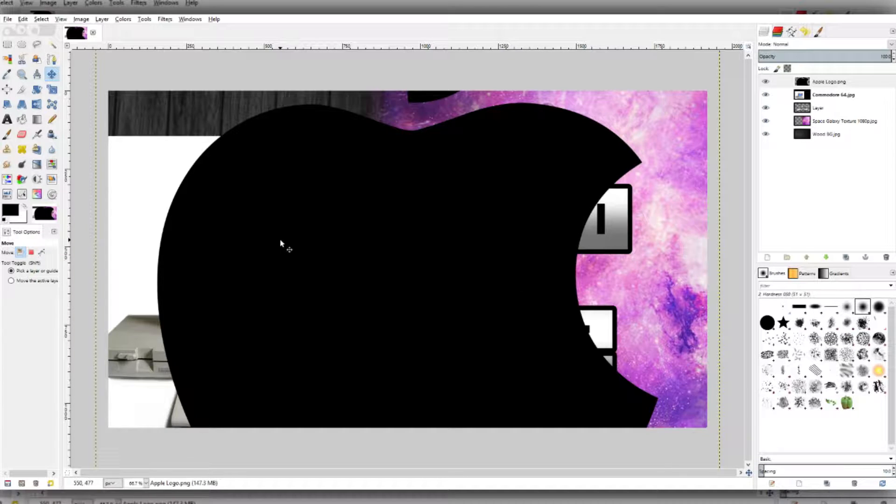
Scale the Apple Logo.png layer to about half its size, keeping its proportions and its centre in place.
{"action": "key", "text": "shift+s"}
{"action": "left_click", "coordinate": [214, 176]}
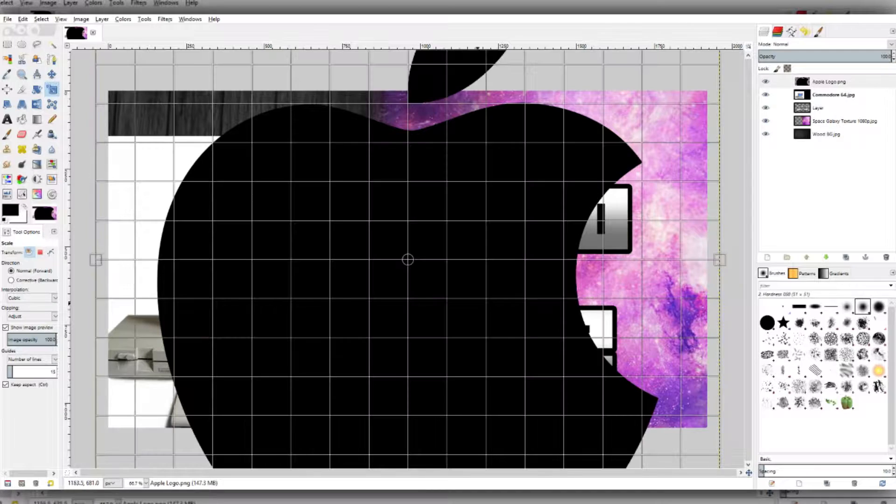
{"action": "key", "text": "minus"}
{"action": "key", "text": "minus"}
{"action": "left_click_drag", "start_coordinate": [290, 143], "coordinate": [328, 200]}
{"action": "left_click_drag", "start_coordinate": [520, 376], "coordinate": [454, 317]}
{"action": "left_click_drag", "start_coordinate": [343, 197], "coordinate": [349, 202]}
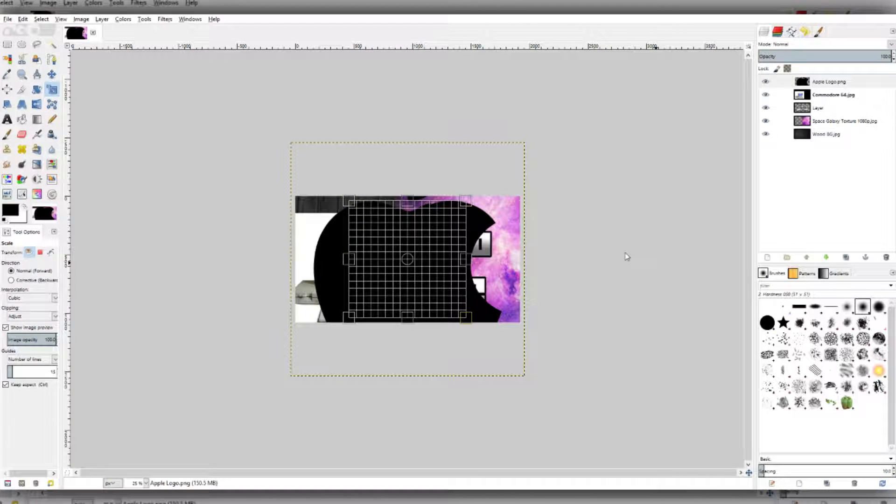
{"action": "key", "text": "Return"}
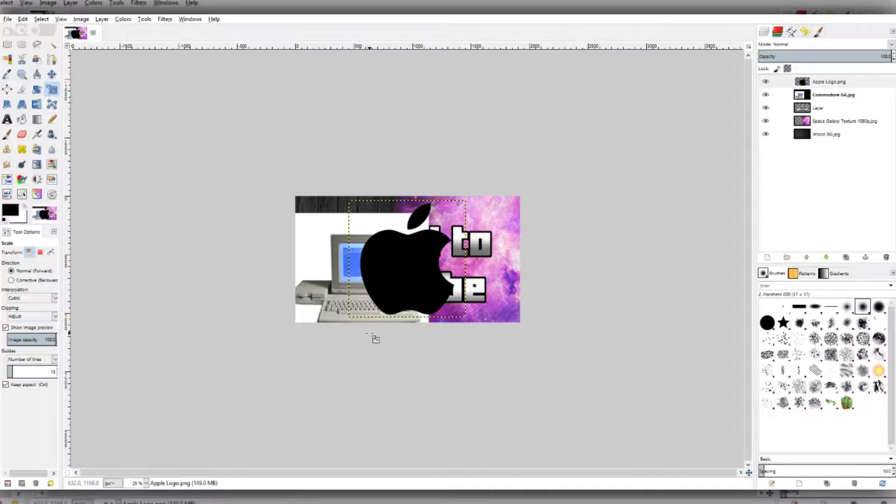
Move the Apple logo over the galaxy half of the canvas and shift the Commodore 64 image slightly upward.
{"action": "scroll", "coordinate": [373, 336], "scroll_direction": "up", "scroll_amount": 3}
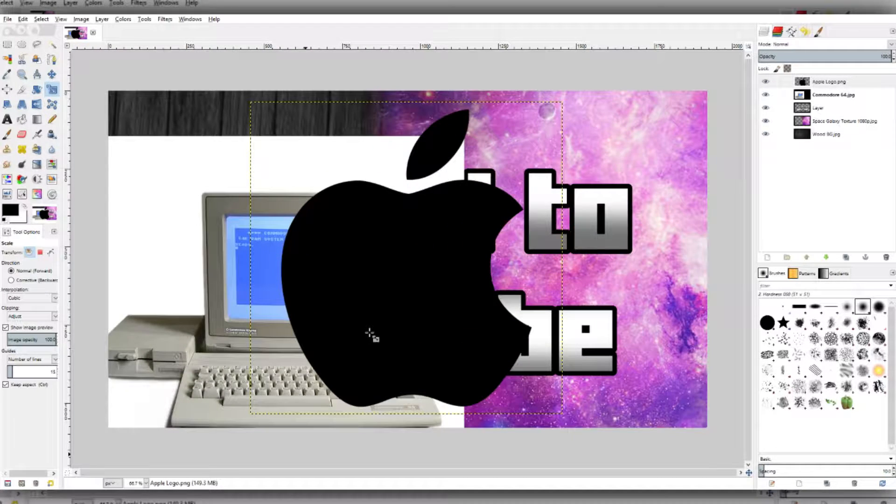
{"action": "left_click", "coordinate": [51, 75]}
{"action": "left_click_drag", "start_coordinate": [411, 272], "coordinate": [561, 282]}
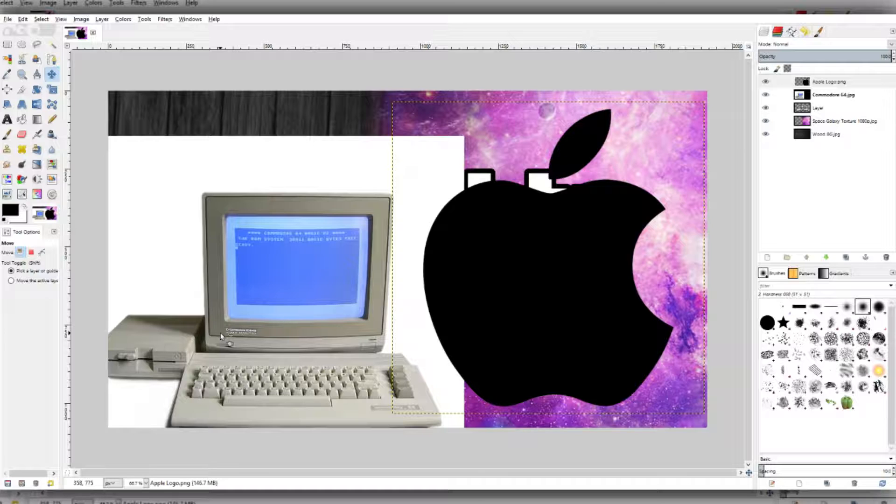
{"action": "left_click_drag", "start_coordinate": [236, 257], "coordinate": [238, 249]}
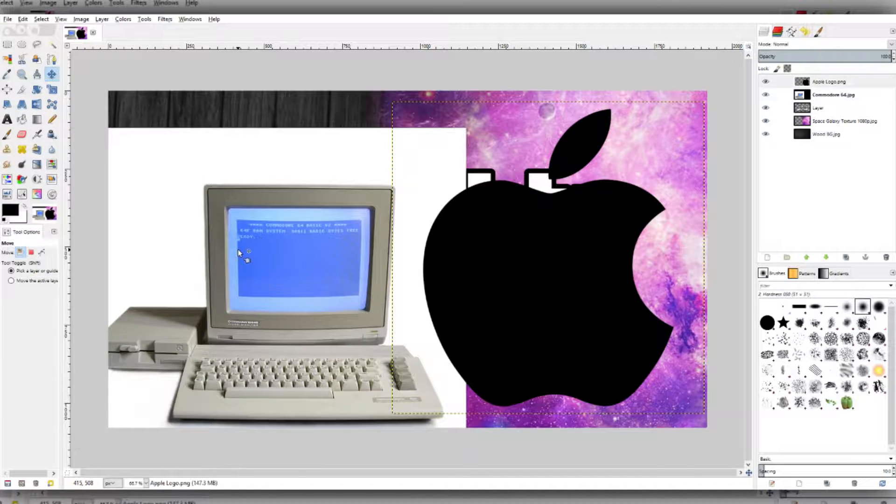
{"action": "left_click_drag", "start_coordinate": [263, 292], "coordinate": [262, 285]}
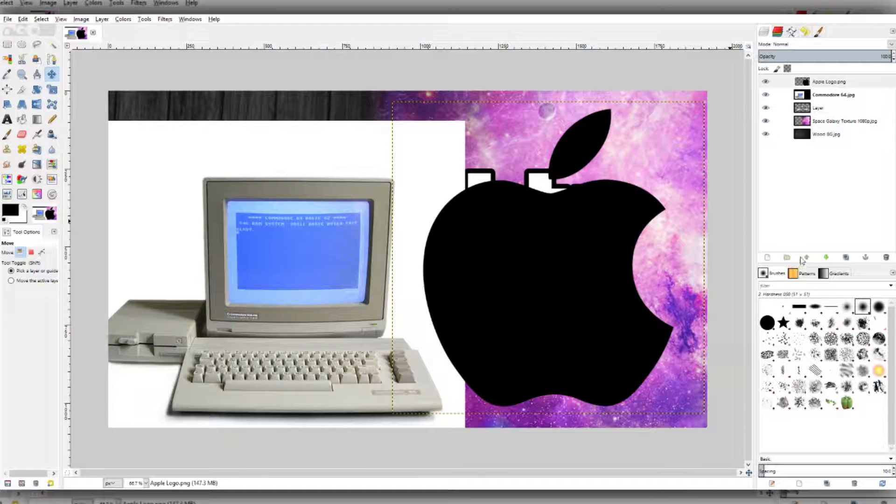
Add an alpha channel to the Commodore 64.jpg layer and erase white background around the top of the monitor.
{"action": "left_click", "coordinate": [830, 99]}
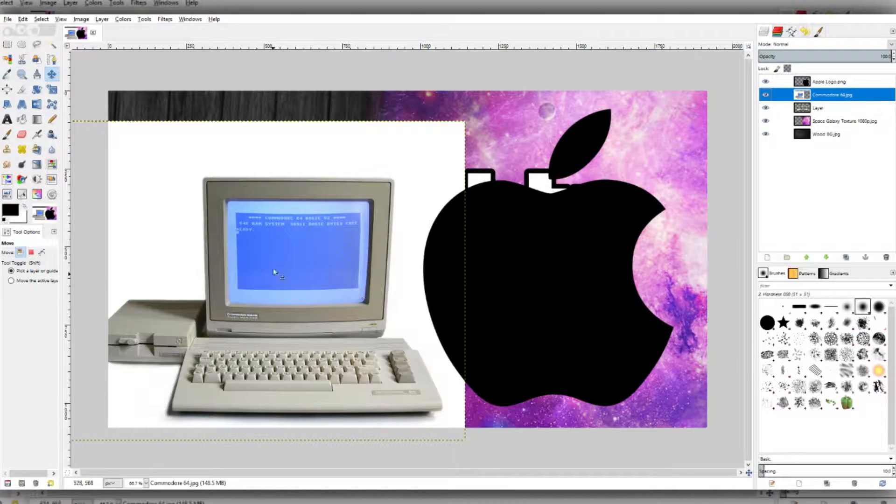
{"action": "key", "text": "2"}
{"action": "left_click", "coordinate": [21, 134]}
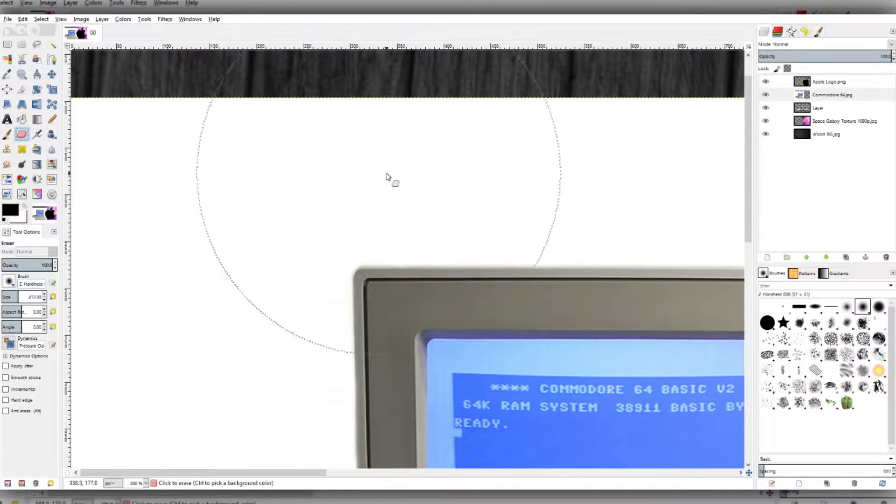
{"action": "key", "text": "1"}
{"action": "mouse_move", "coordinate": [215, 196]}
{"action": "left_mouse_down"}
{"action": "mouse_move", "coordinate": [176, 316]}
{"action": "mouse_move", "coordinate": [166, 278]}
{"action": "mouse_move", "coordinate": [270, 80]}
{"action": "mouse_move", "coordinate": [219, 97]}
{"action": "mouse_move", "coordinate": [216, 138]}
{"action": "left_mouse_up"}
{"action": "scroll", "coordinate": [475, 234], "scroll_direction": "right", "scroll_amount": 10}
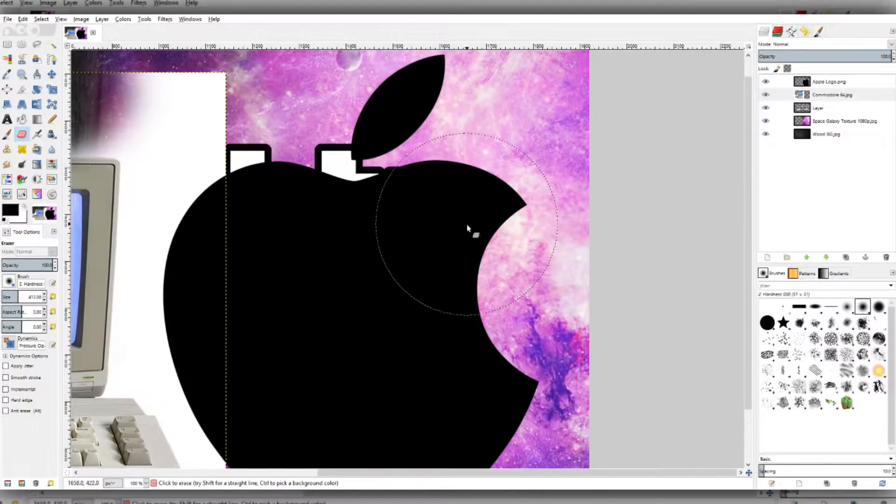
Delete the Commodore 64.jpg layer.
{"action": "scroll", "coordinate": [695, 144], "scroll_direction": "down", "scroll_amount": 3, "text": "ctrl"}
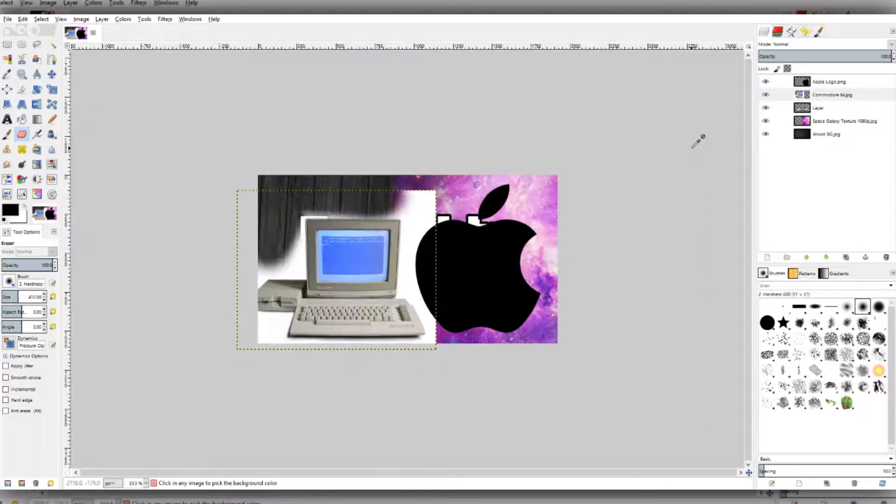
{"action": "left_click", "coordinate": [845, 97]}
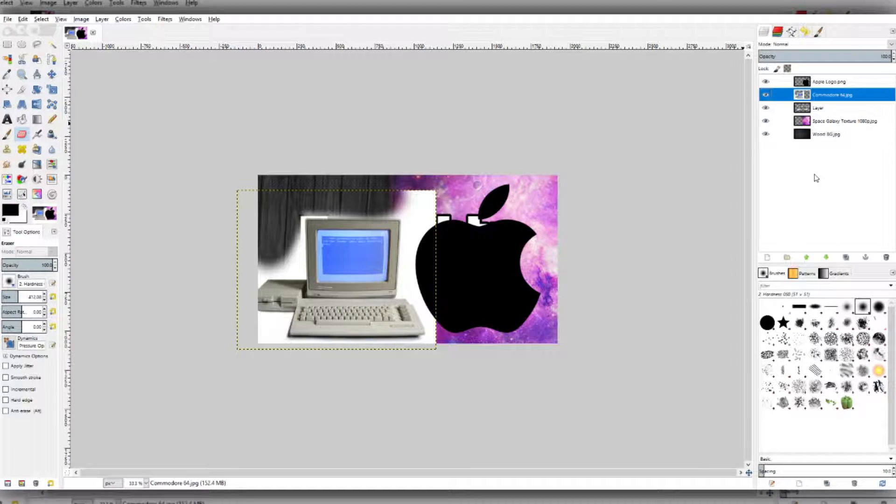
{"action": "key", "text": "Delete"}
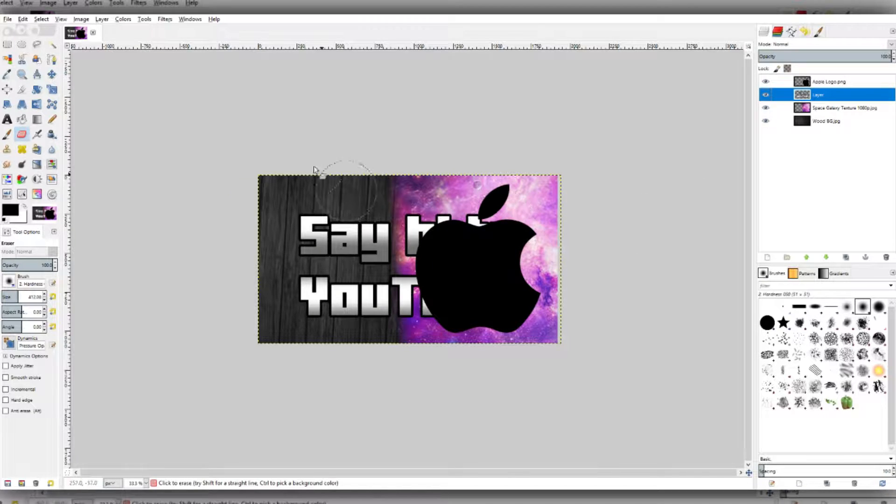
Open Apple Logo.png as a separate image.
{"action": "left_click", "coordinate": [10, 20]}
{"action": "left_click", "coordinate": [36, 59]}
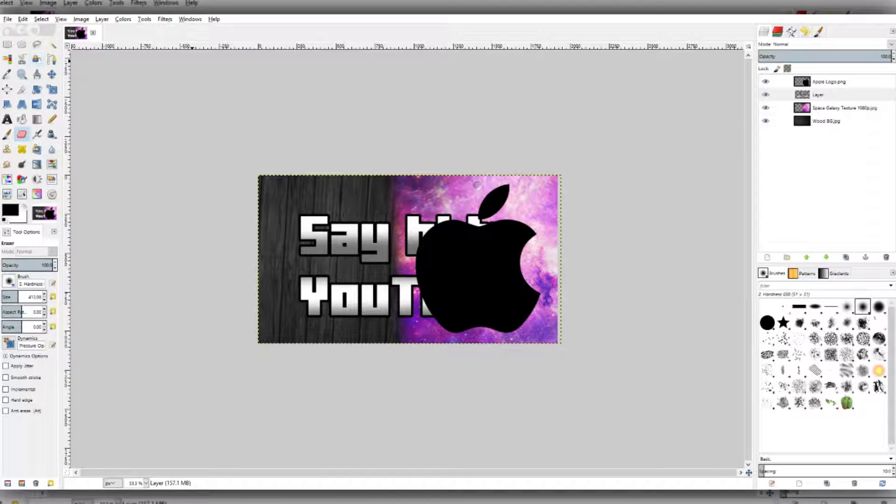
{"action": "left_click", "coordinate": [7, 20]}
{"action": "left_click", "coordinate": [27, 56]}
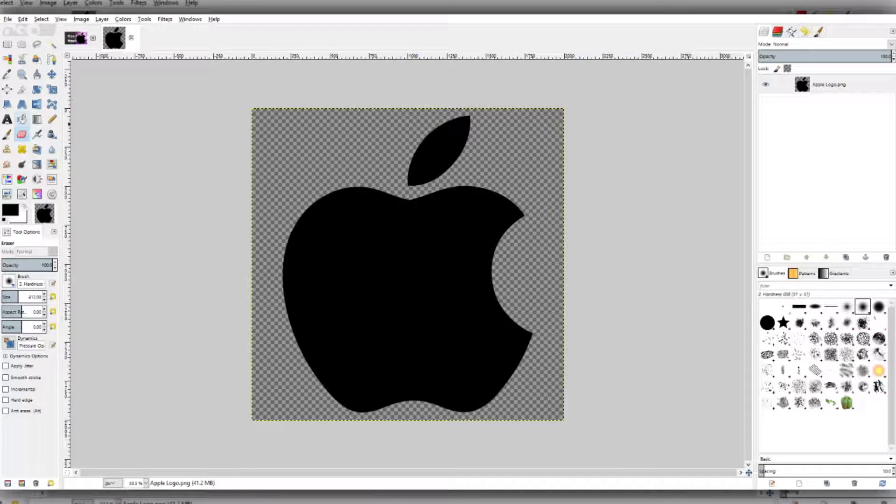
Make white the foreground color, try a Pencil stroke across the Apple logo and undo it.
{"action": "left_click", "coordinate": [22, 119]}
{"action": "left_click", "coordinate": [52, 119]}
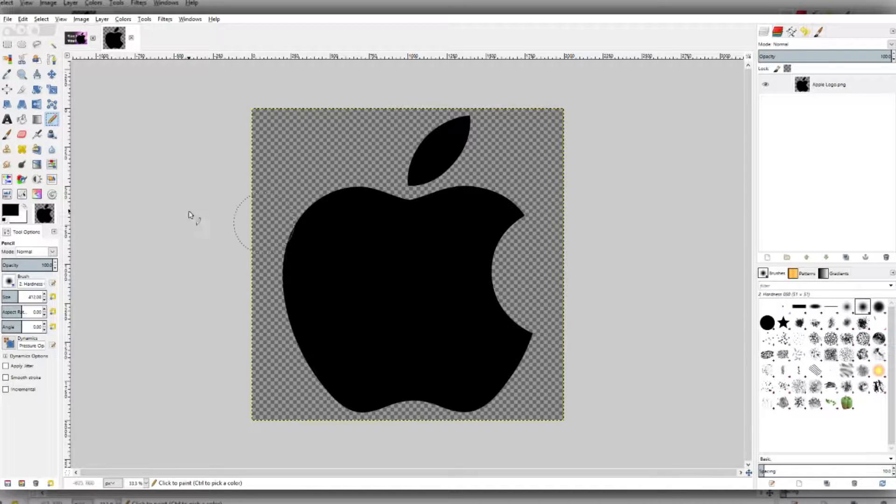
{"action": "left_click", "coordinate": [24, 206]}
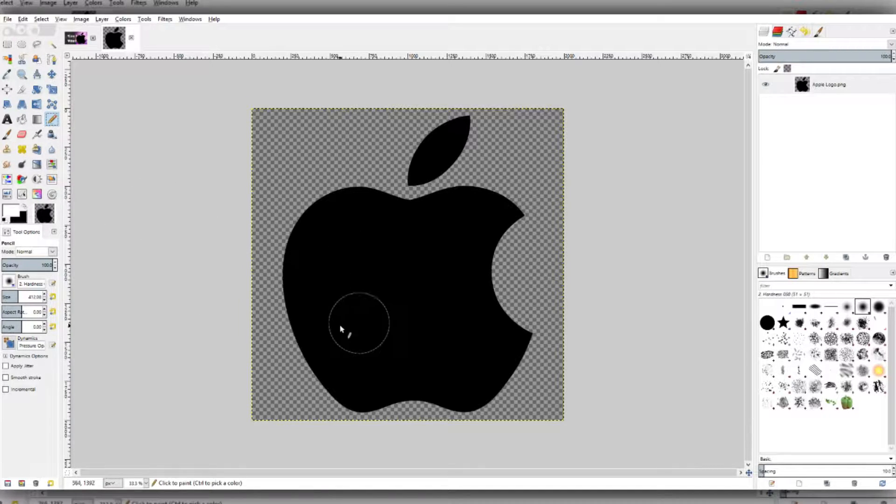
{"action": "left_click_drag", "start_coordinate": [315, 326], "coordinate": [467, 170]}
{"action": "key", "text": "ctrl+z"}
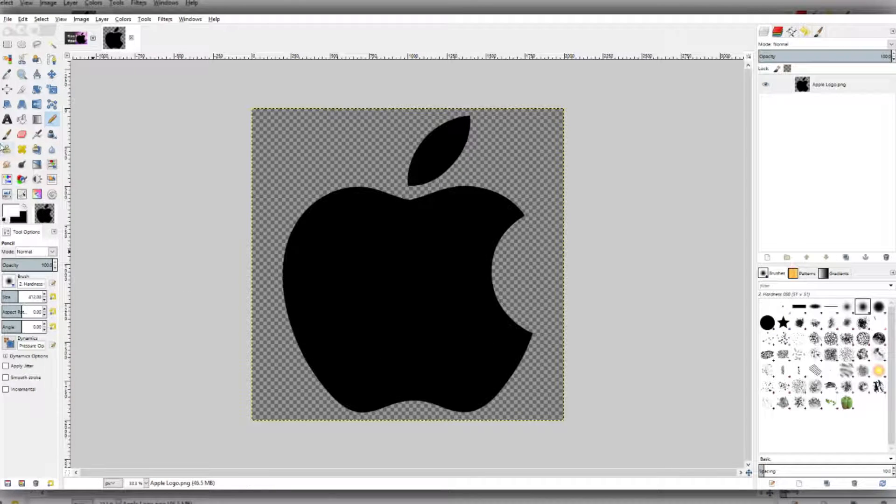
Switch to the Paintbrush and select the Apple logo's shape from the Apple Logo.png layer's alpha.
{"action": "left_click", "coordinate": [6, 135]}
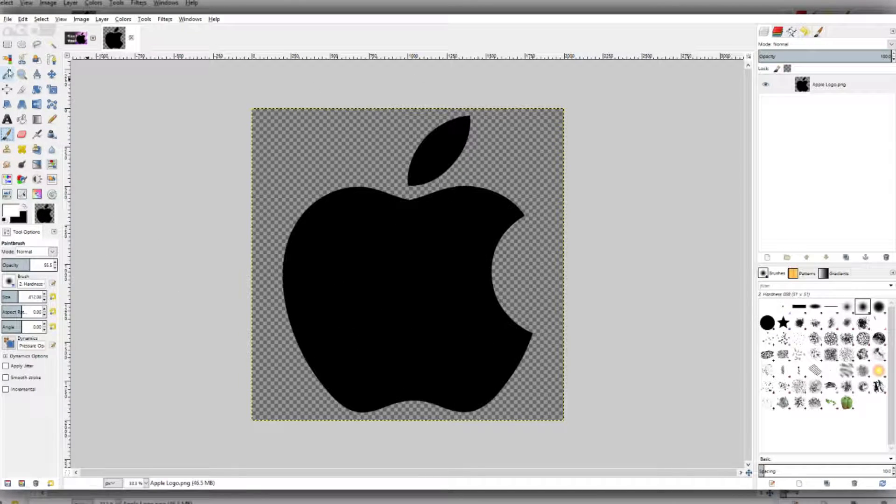
{"action": "left_click", "coordinate": [41, 20]}
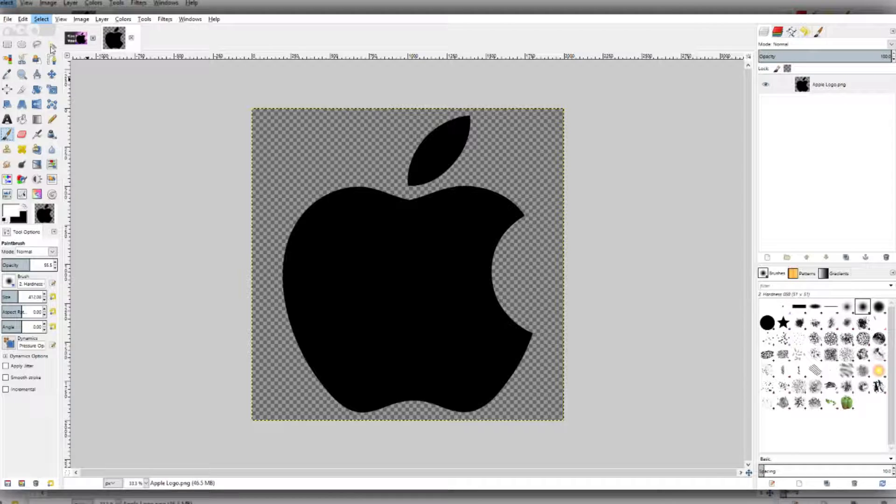
{"action": "left_click", "coordinate": [54, 36]}
{"action": "left_click", "coordinate": [816, 86]}
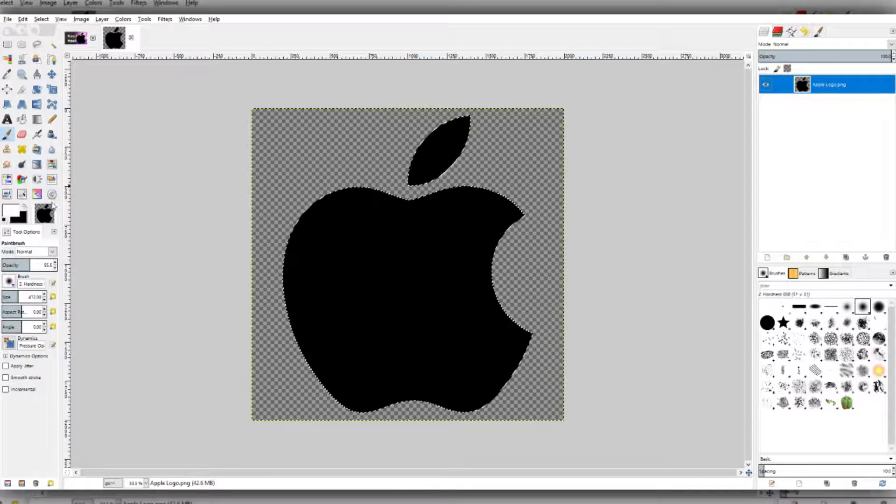
Try white brush strokes along the logo's lower edge, reducing the brush opacity to 25.5 and enlarging its size to about 809, and undo them.
{"action": "left_click_drag", "start_coordinate": [279, 399], "coordinate": [566, 350]}
{"action": "key", "text": "ctrl+z"}
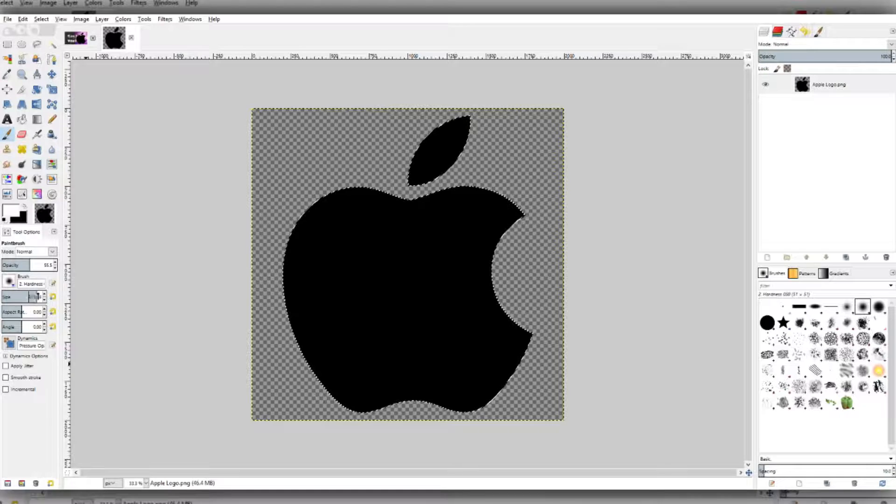
{"action": "mouse_move", "coordinate": [29, 265]}
{"action": "left_mouse_down"}
{"action": "mouse_move", "coordinate": [7, 265]}
{"action": "mouse_move", "coordinate": [15, 264]}
{"action": "left_mouse_up"}
{"action": "left_click_drag", "start_coordinate": [224, 380], "coordinate": [670, 326]}
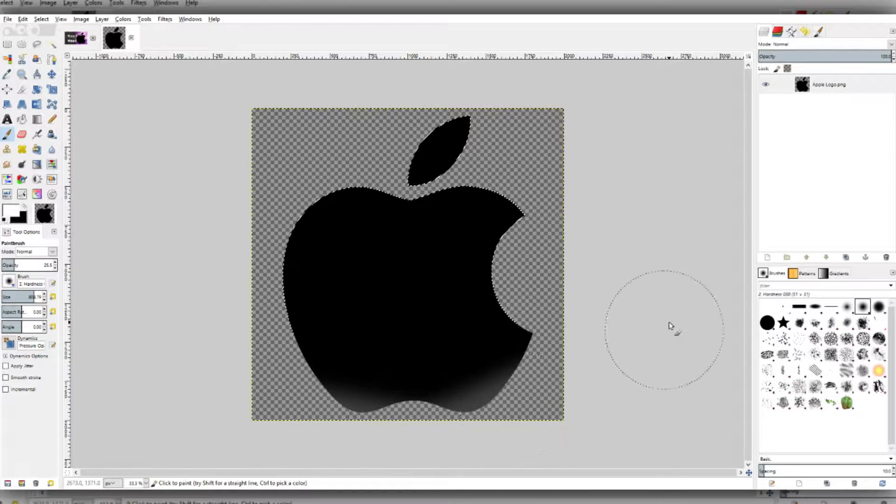
{"action": "key", "text": "ctrl+z"}
Try a diagonal white highlight stroke from the logo's lower left edge up past its bitten side, and undo it.
{"action": "scroll", "coordinate": [320, 367], "scroll_direction": "down", "scroll_amount": 2}
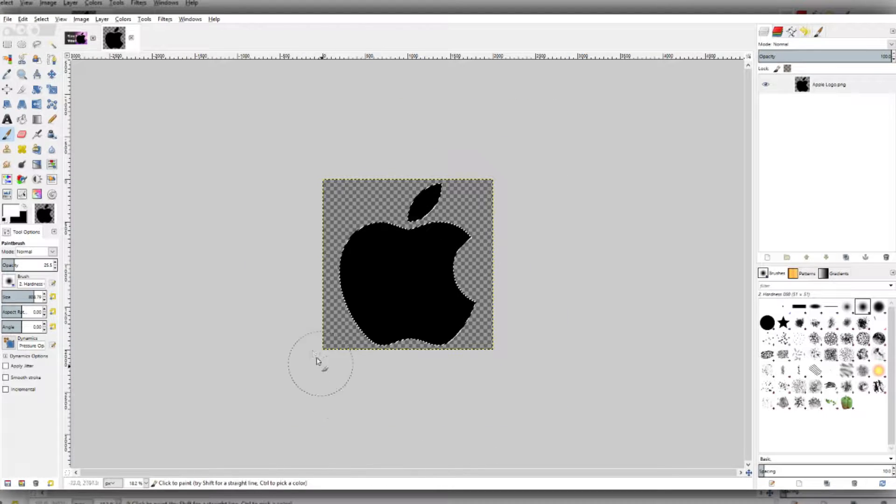
{"action": "mouse_move", "coordinate": [306, 360]}
{"action": "left_mouse_down"}
{"action": "mouse_move", "coordinate": [398, 352]}
{"action": "mouse_move", "coordinate": [558, 250]}
{"action": "left_mouse_up"}
{"action": "key", "text": "ctrl+z"}
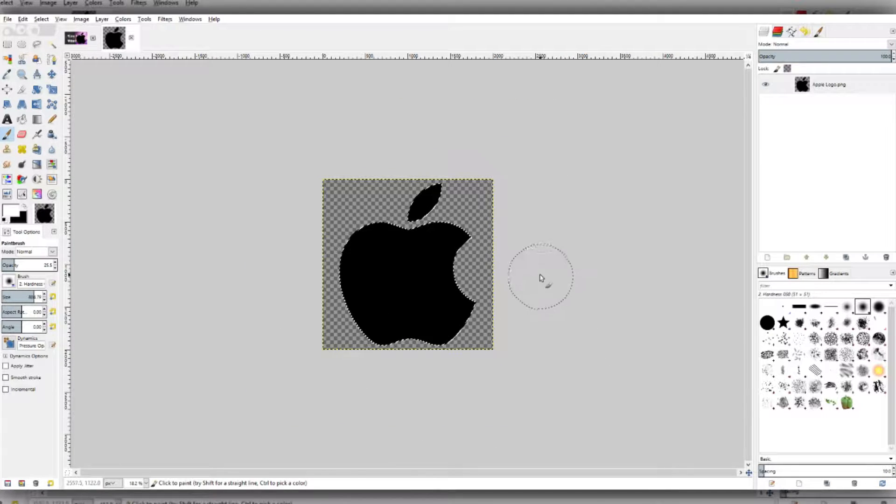
{"action": "key", "text": "ctrl+y"}
{"action": "key", "text": "ctrl+z"}
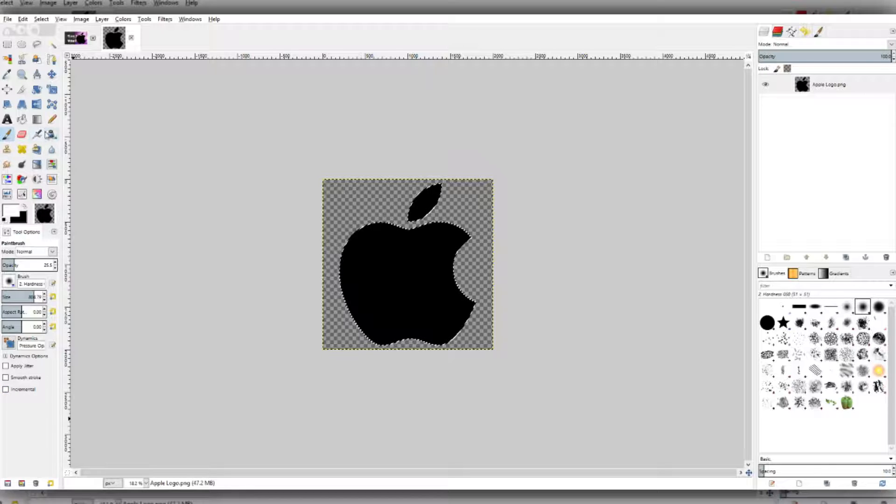
Paint a soft white highlight band diagonally from the logo's bitten side down to its lower left edge.
{"action": "left_click_drag", "start_coordinate": [532, 297], "coordinate": [298, 355]}
{"action": "key", "text": "ctrl+z"}
{"action": "mouse_move", "coordinate": [494, 237]}
{"action": "left_mouse_down"}
{"action": "mouse_move", "coordinate": [418, 310]}
{"action": "mouse_move", "coordinate": [299, 349]}
{"action": "left_mouse_up"}
{"action": "scroll", "coordinate": [192, 434], "scroll_direction": "up", "scroll_amount": 3}
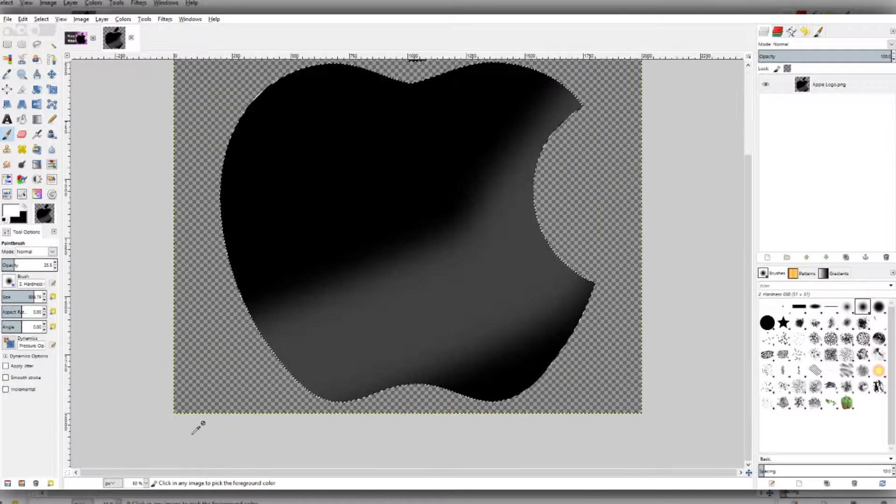
{"action": "scroll", "coordinate": [195, 432], "scroll_direction": "down", "scroll_amount": 1}
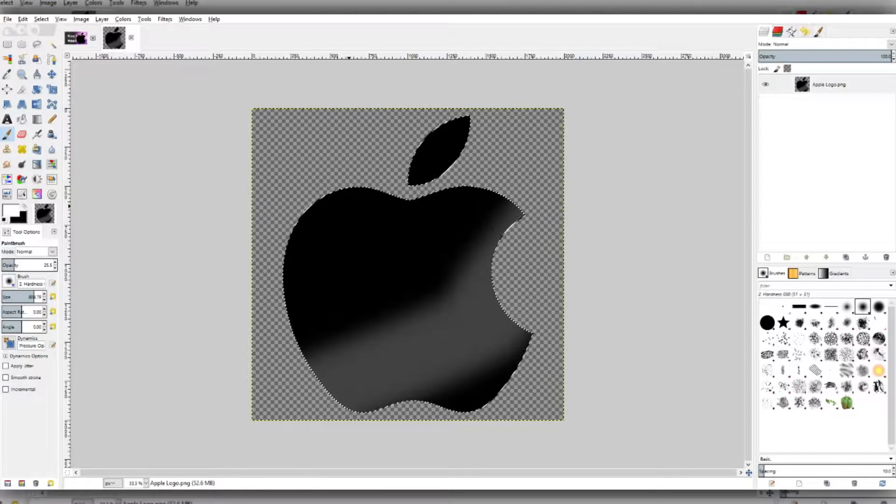
Close the separate Apple Logo.png image and reset the Paintbrush to 100 opacity and a size of about 345.
{"action": "left_click", "coordinate": [469, 298]}
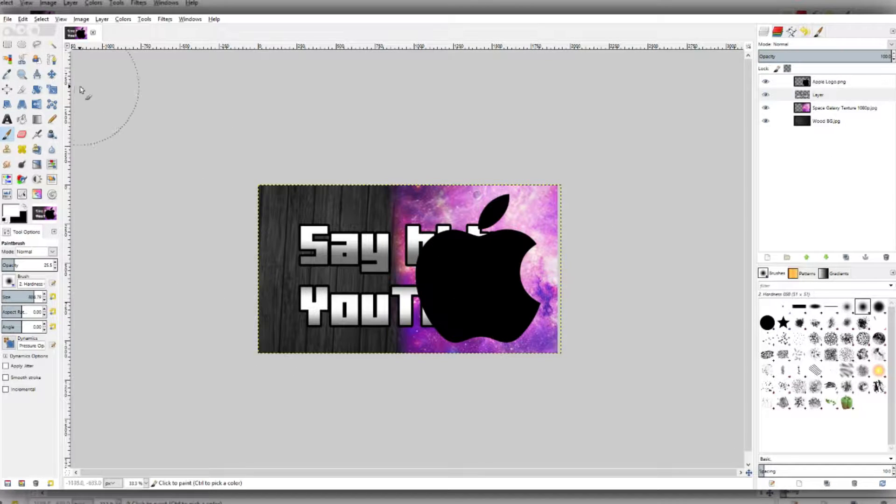
{"action": "left_click", "coordinate": [26, 265]}
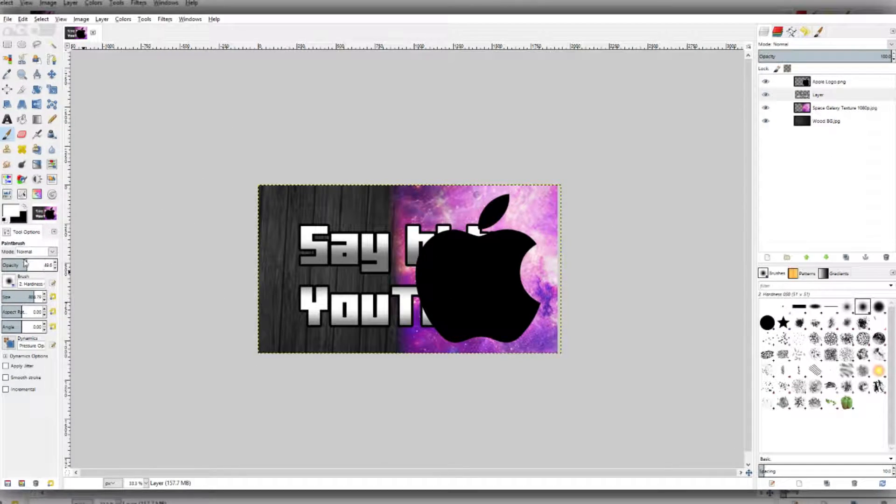
{"action": "left_click_drag", "start_coordinate": [25, 265], "coordinate": [93, 265]}
{"action": "left_click_drag", "start_coordinate": [37, 297], "coordinate": [15, 297]}
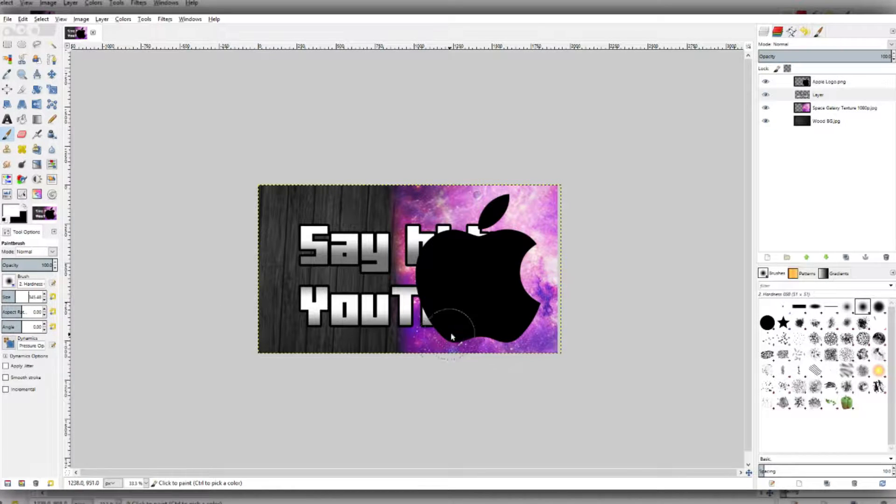
{"action": "scroll", "coordinate": [545, 320], "scroll_direction": "up", "scroll_amount": 1}
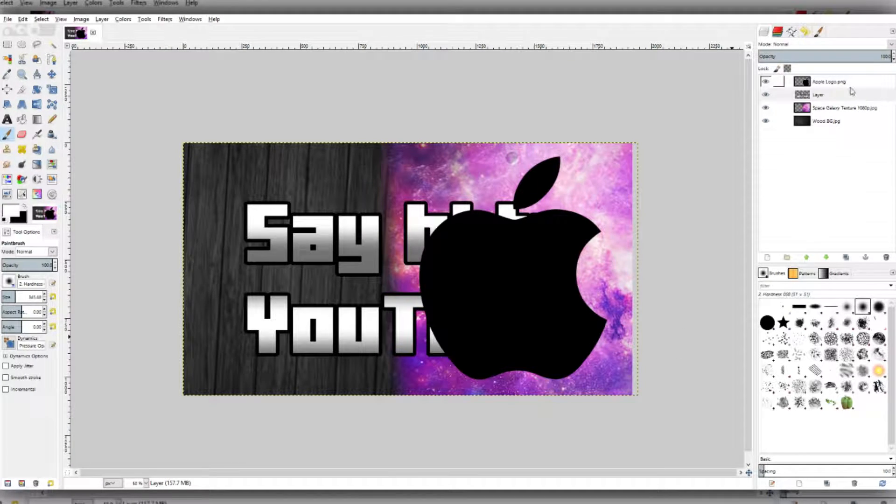
Lower the Apple Logo.png layer beneath the text layer in the thumbnail.
{"action": "mouse_move", "coordinate": [845, 83]}
{"action": "left_mouse_down"}
{"action": "mouse_move", "coordinate": [846, 103]}
{"action": "mouse_move", "coordinate": [848, 89]}
{"action": "mouse_move", "coordinate": [824, 106]}
{"action": "mouse_move", "coordinate": [844, 68]}
{"action": "mouse_move", "coordinate": [839, 86]}
{"action": "left_mouse_up"}
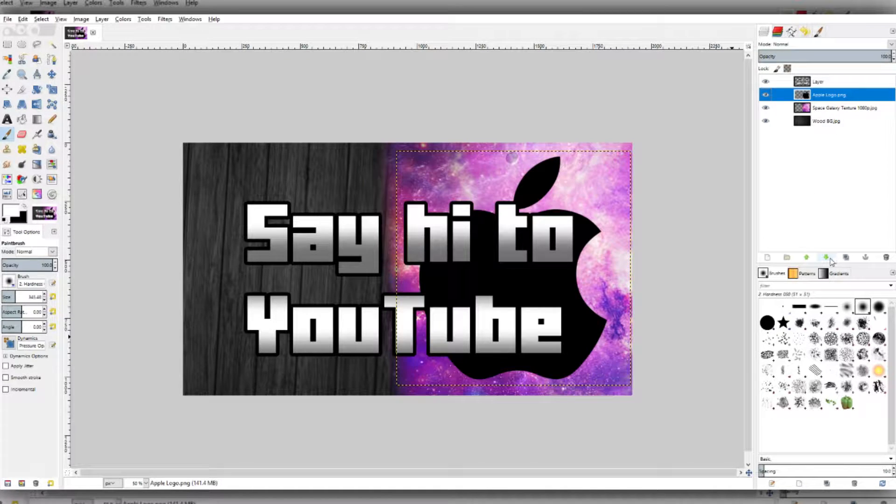
{"action": "left_click", "coordinate": [826, 258]}
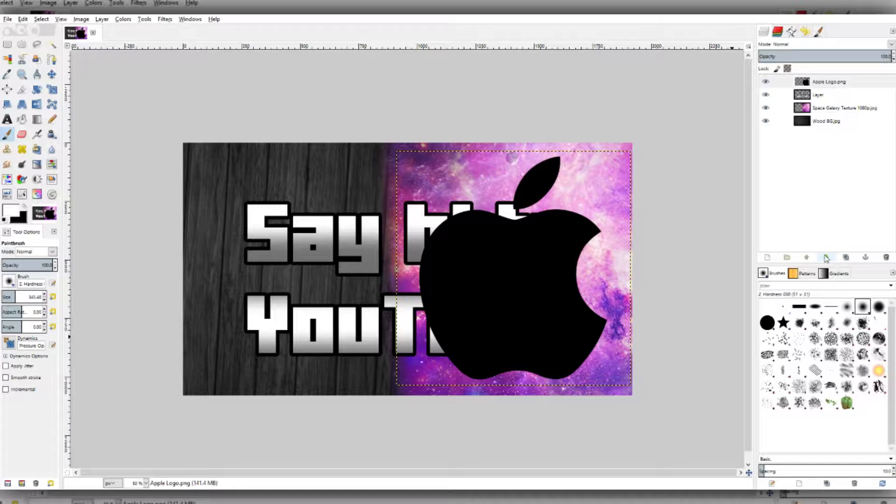
{"action": "left_click", "coordinate": [824, 258]}
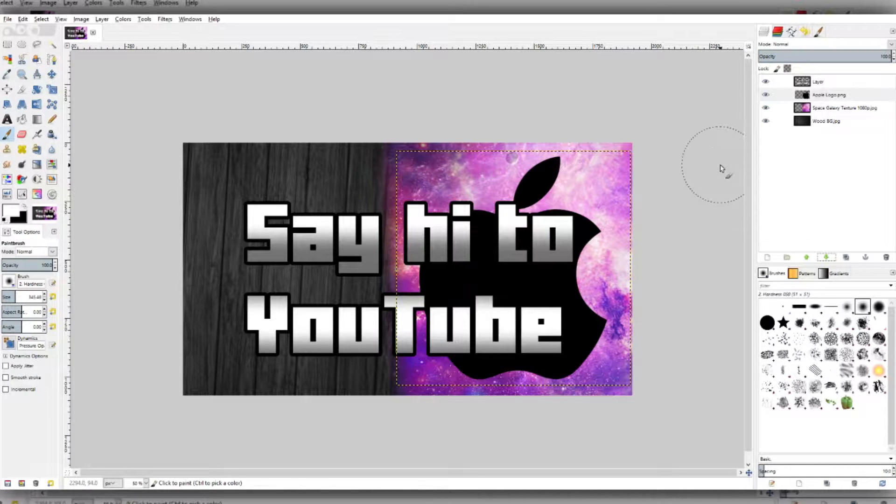
Select the Apple logo's shape from its layer's alpha and place the Apple Logo.png layer above the text layer.
{"action": "left_click", "coordinate": [866, 99]}
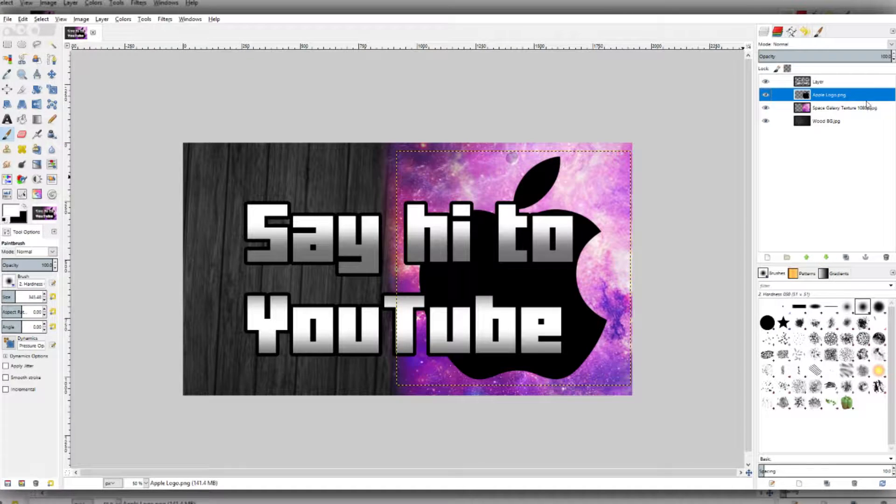
{"action": "left_click", "coordinate": [803, 325]}
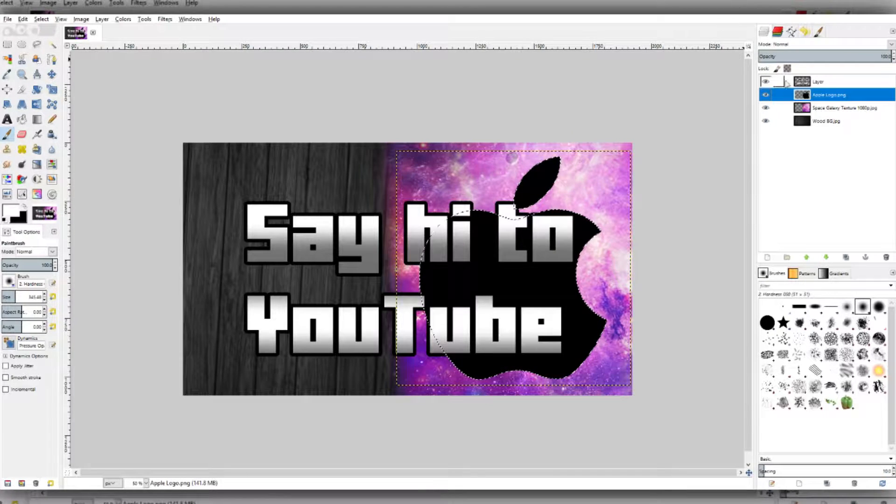
{"action": "left_click_drag", "start_coordinate": [845, 98], "coordinate": [843, 82]}
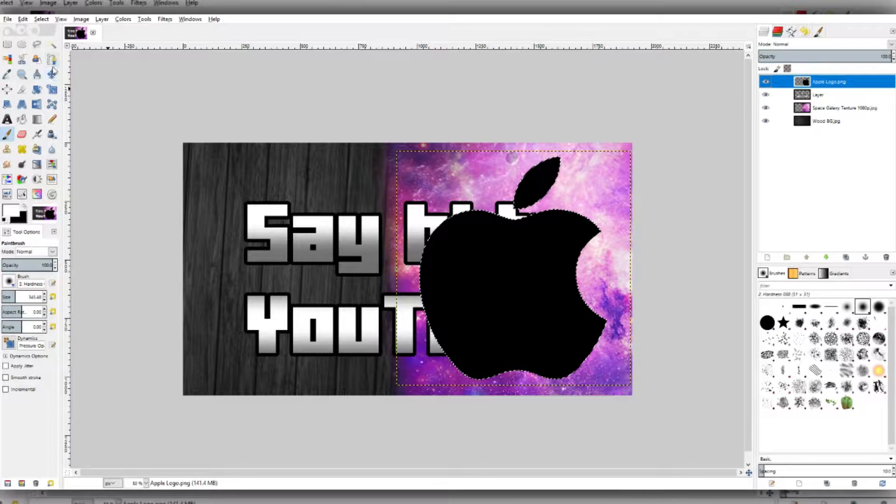
Grow the selection slightly outward around the Apple logo.
{"action": "left_click", "coordinate": [41, 19]}
{"action": "left_click", "coordinate": [59, 131]}
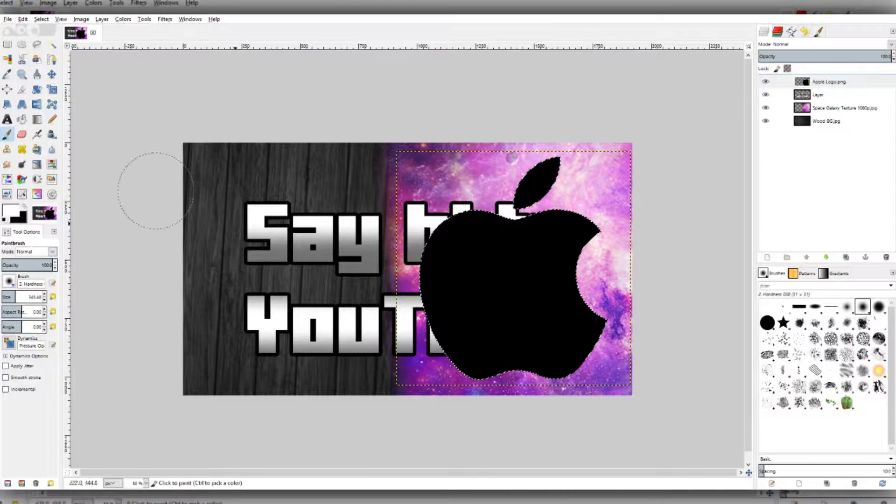
{"action": "key", "text": "Return"}
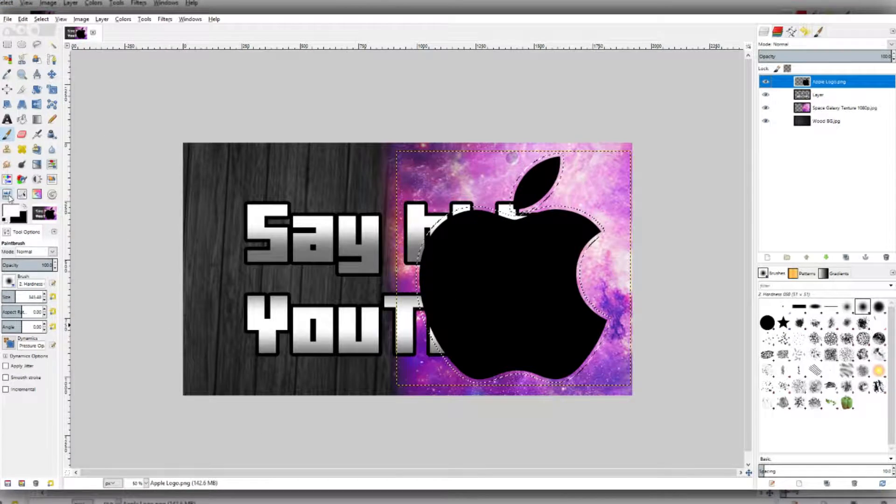
Try filling the Apple logo and its leaf with white directly on the Apple Logo.png layer, and undo the fills.
{"action": "key", "text": "shift+b"}
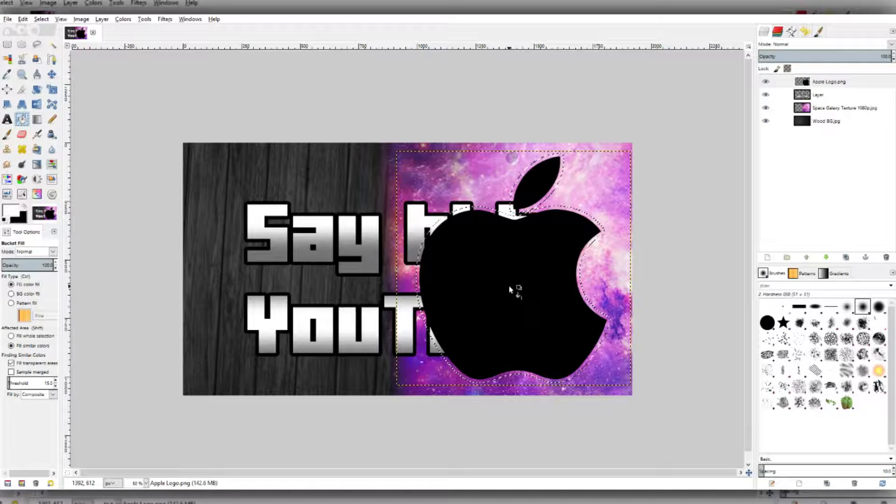
{"action": "left_click", "coordinate": [541, 182]}
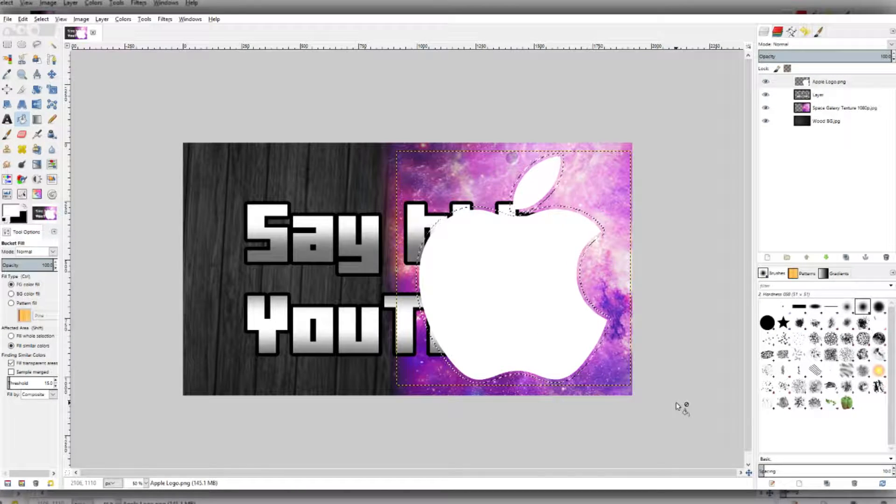
{"action": "key", "text": "ctrl+z"}
{"action": "key", "text": "ctrl+z"}
Fill the grown selection with white on a new transparent layer and place that layer directly beneath Apple Logo.png.
{"action": "left_click", "coordinate": [856, 182]}
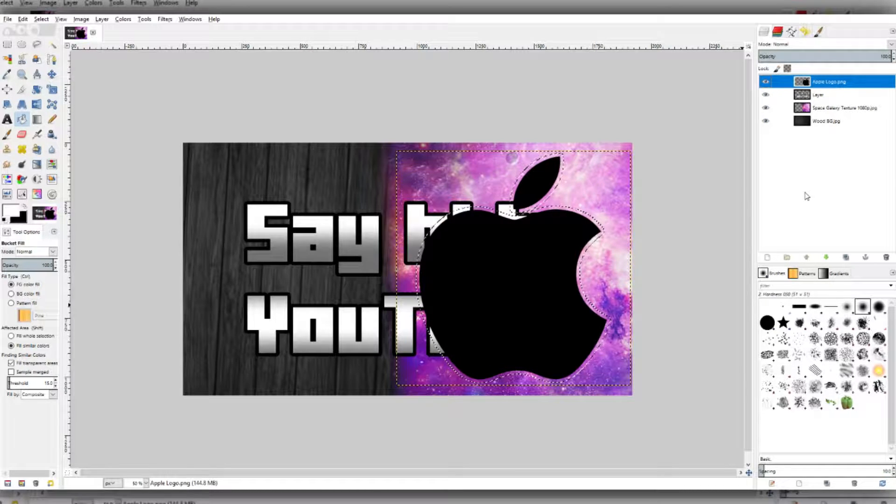
{"action": "left_click", "coordinate": [806, 202]}
{"action": "left_click", "coordinate": [390, 277]}
{"action": "left_click", "coordinate": [498, 264]}
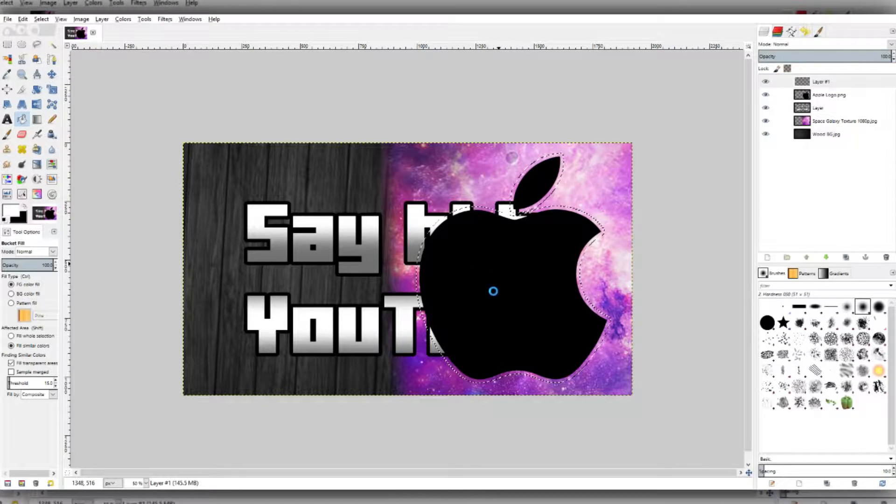
{"action": "left_click_drag", "start_coordinate": [821, 82], "coordinate": [820, 96]}
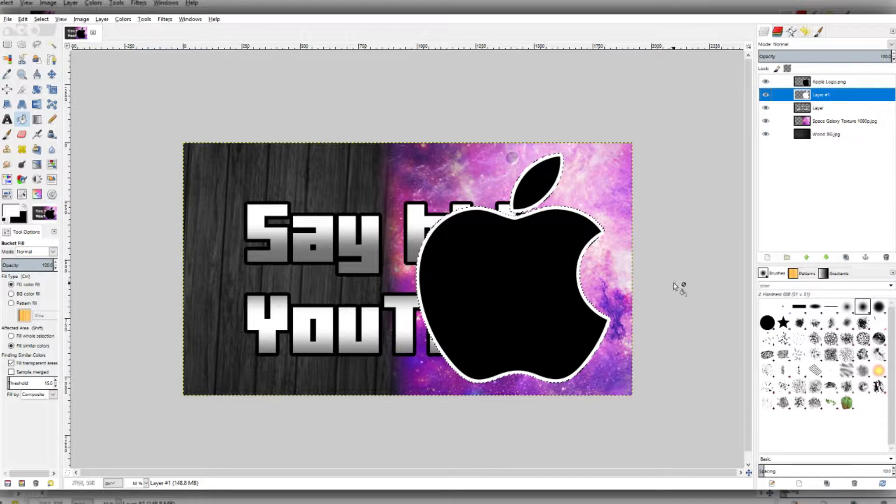
Clear the selection, merge the Apple logo down into its white outline layer and place the result beneath the text layer.
{"action": "left_click", "coordinate": [41, 19]}
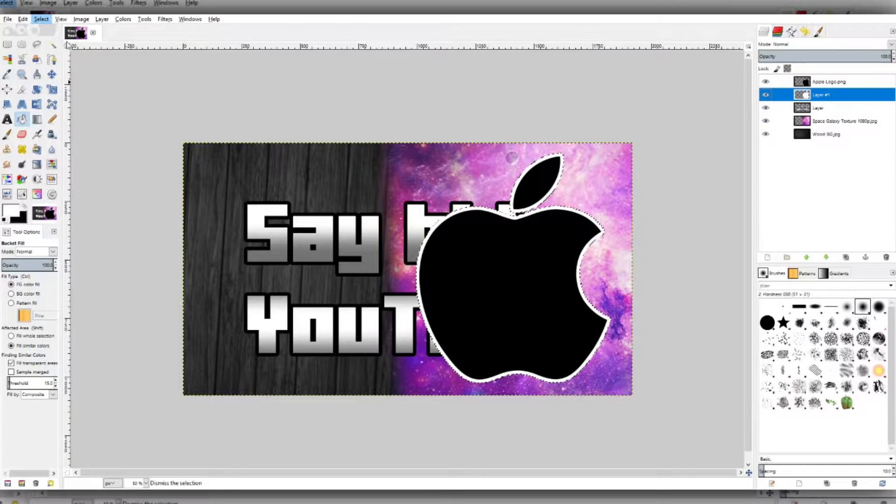
{"action": "left_click", "coordinate": [68, 43]}
{"action": "left_click", "coordinate": [812, 81]}
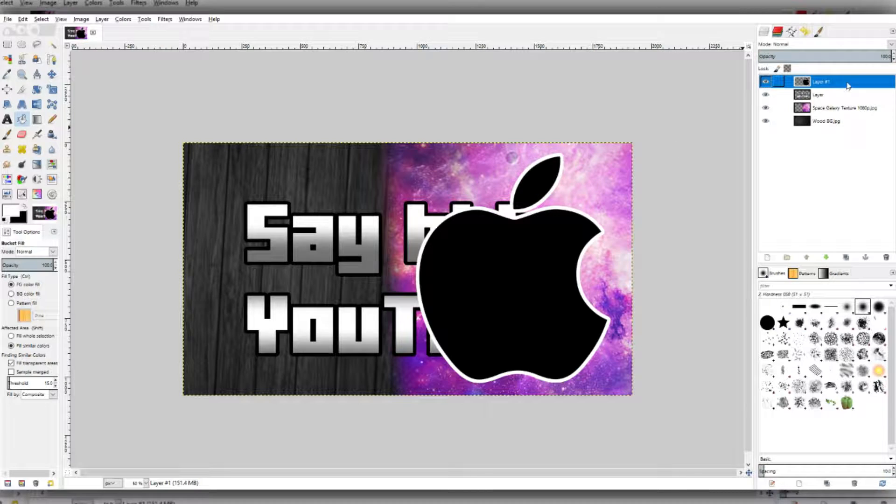
{"action": "left_click_drag", "start_coordinate": [852, 95], "coordinate": [854, 79]}
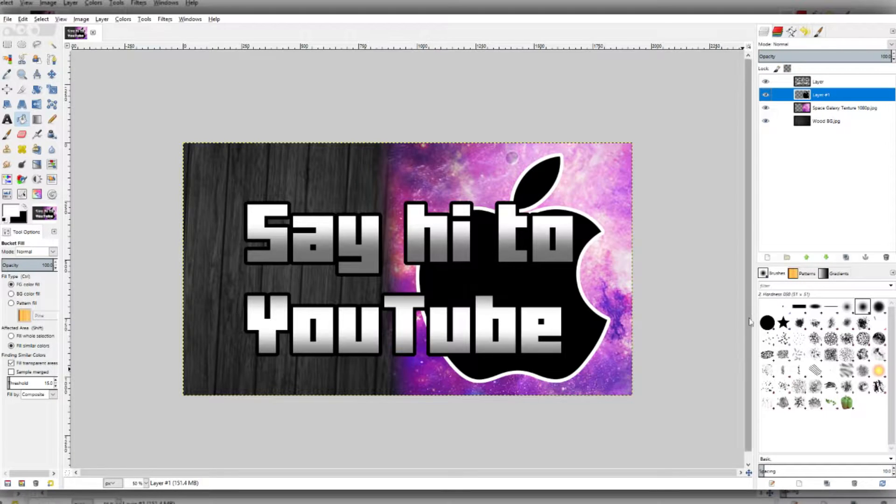
Turn the text layer's opaque lettering into a selection and add a new transparent layer above it.
{"action": "left_click", "coordinate": [825, 83]}
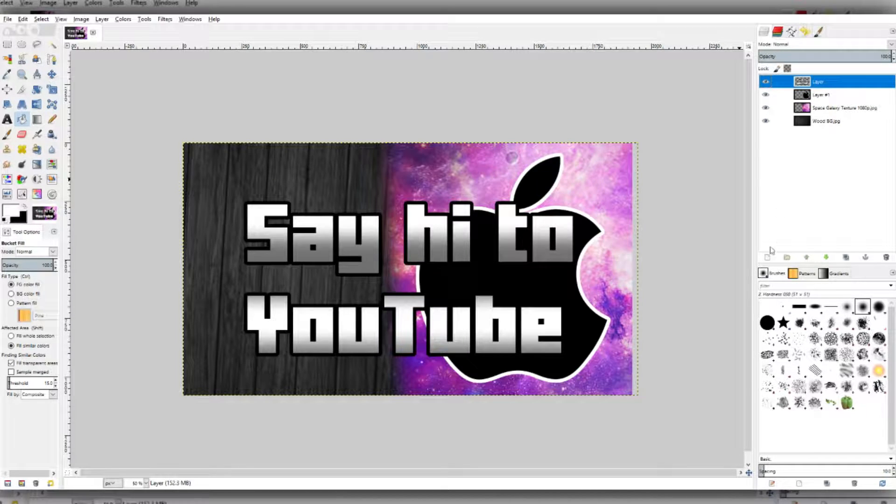
{"action": "left_click", "coordinate": [776, 309]}
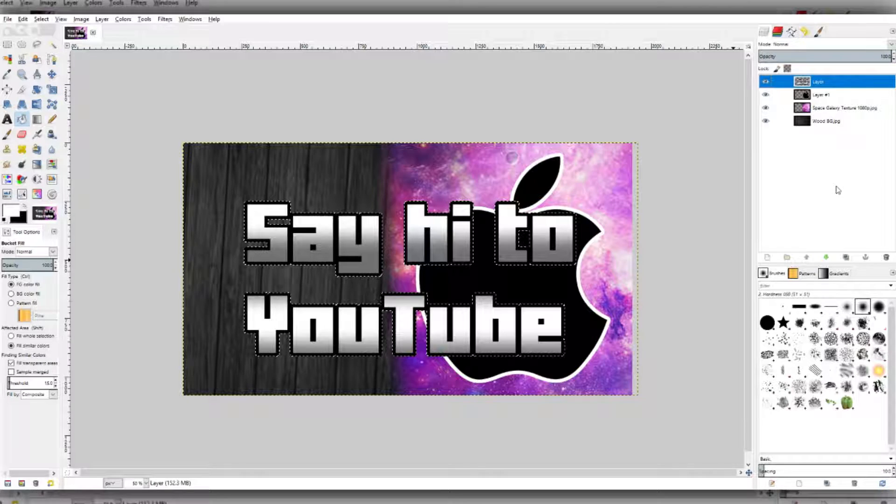
{"action": "left_click", "coordinate": [767, 257]}
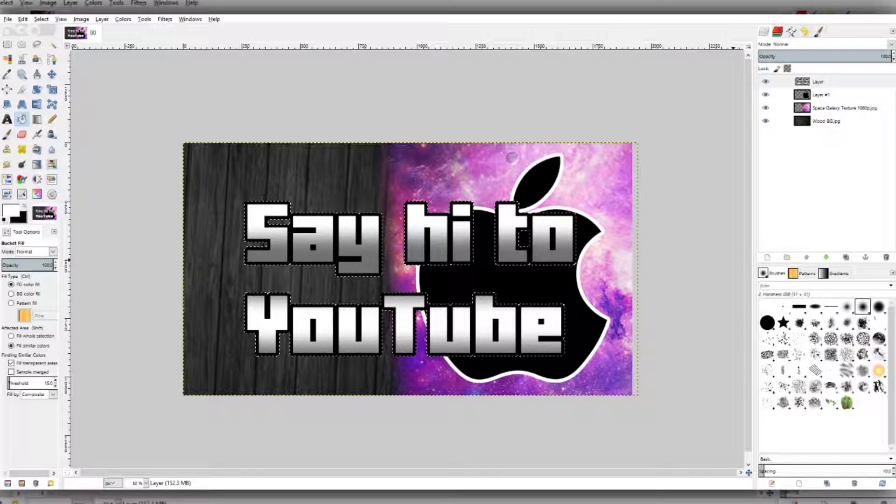
{"action": "key", "text": "Return"}
Grow the selection slightly outward around the lettering and swap the colors so that black is the foreground color.
{"action": "left_click", "coordinate": [41, 19]}
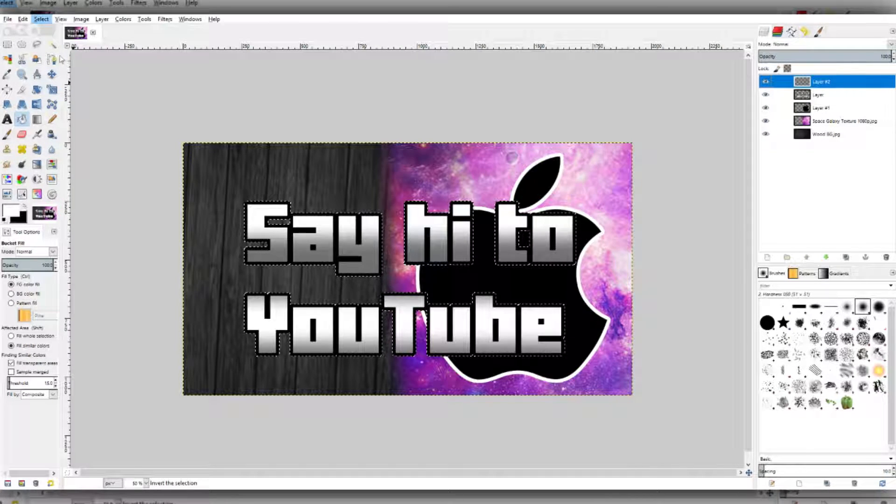
{"action": "left_click", "coordinate": [52, 149]}
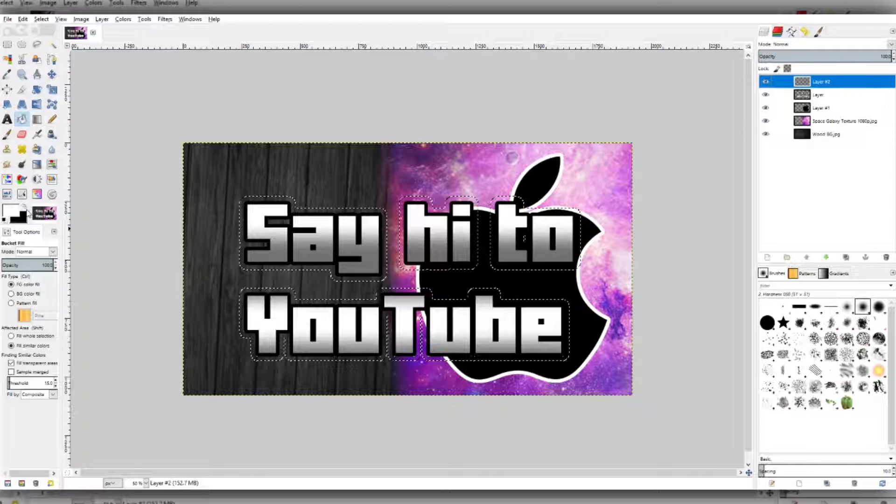
{"action": "left_click", "coordinate": [25, 208]}
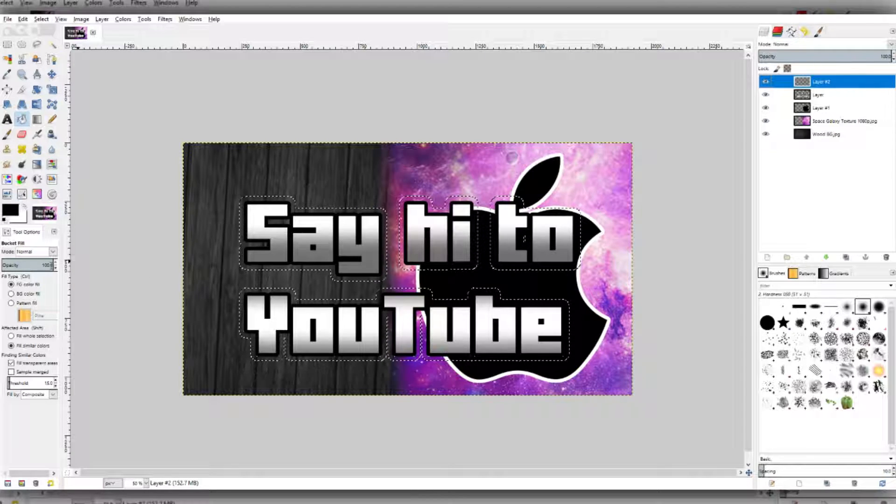
Try filling the grown text selection with black at 23.4 fill opacity, and undo the fill.
{"action": "left_click", "coordinate": [50, 265]}
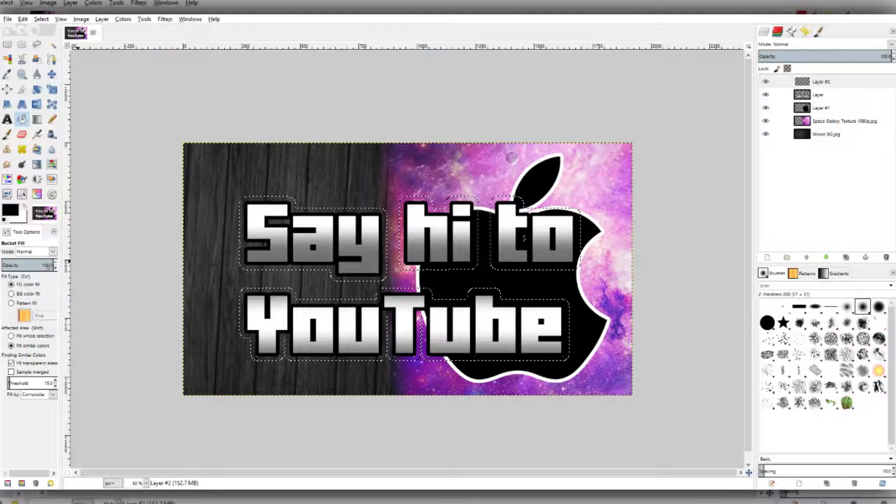
{"action": "left_click_drag", "start_coordinate": [52, 271], "coordinate": [90, 262]}
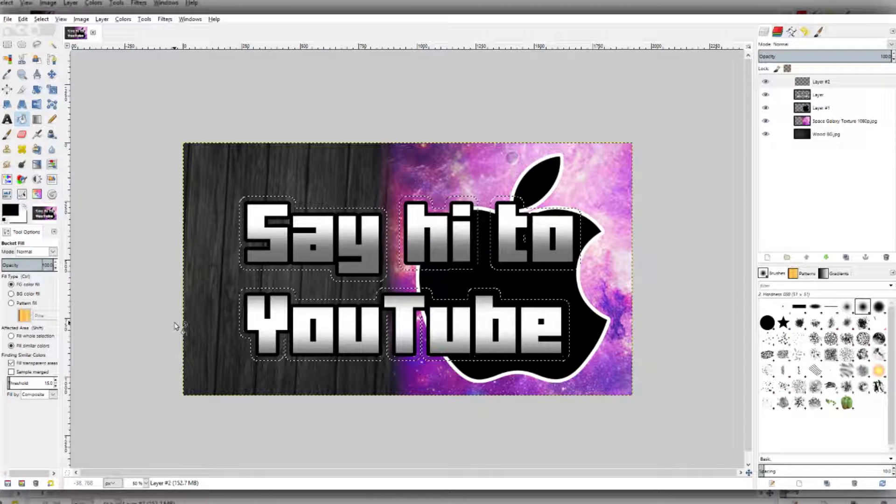
{"action": "left_click_drag", "start_coordinate": [42, 265], "coordinate": [15, 266]}
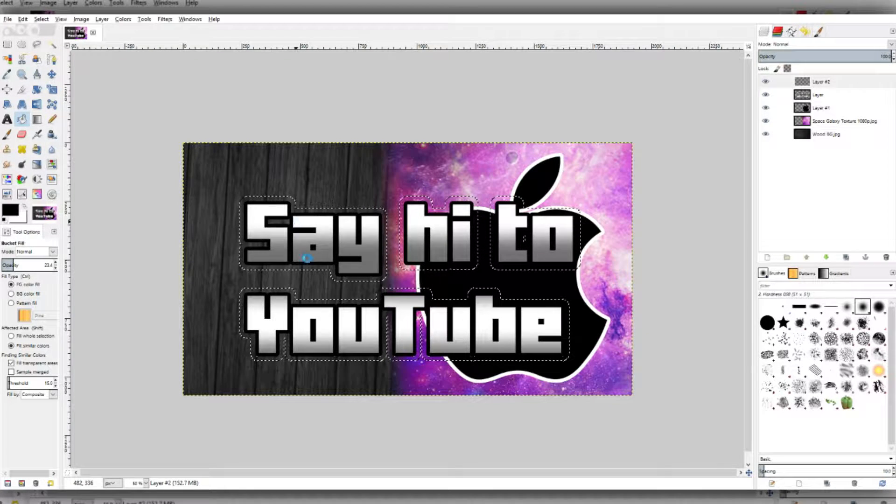
{"action": "left_click", "coordinate": [304, 237]}
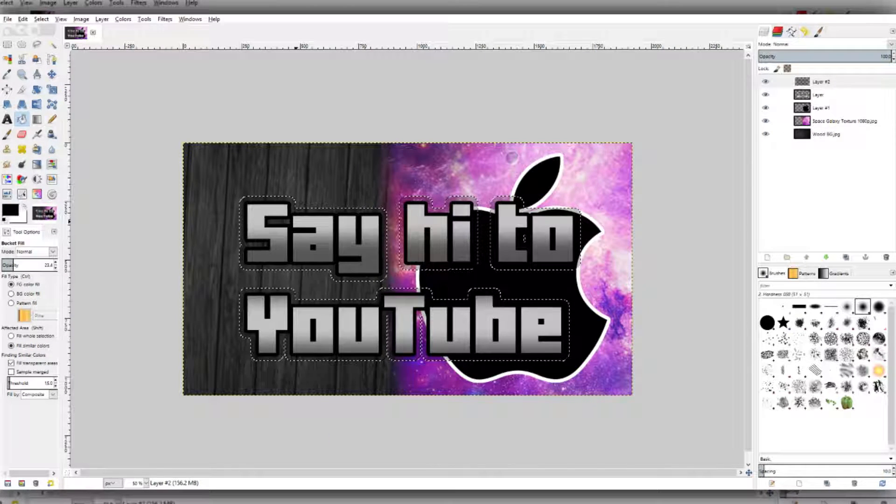
{"action": "key", "text": "ctrl+z"}
Try black fills of the text selection at 71.2 and at 100 fill opacity, undoing each one.
{"action": "left_click_drag", "start_coordinate": [28, 266], "coordinate": [41, 265]}
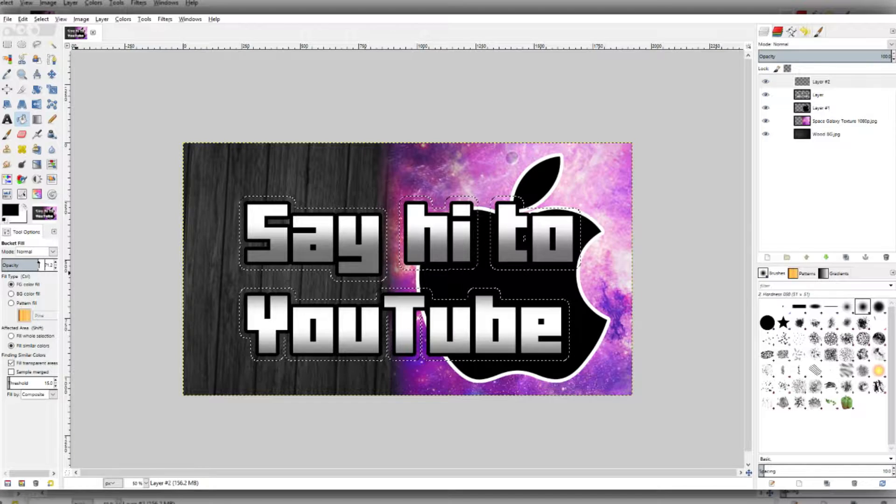
{"action": "left_click", "coordinate": [272, 245]}
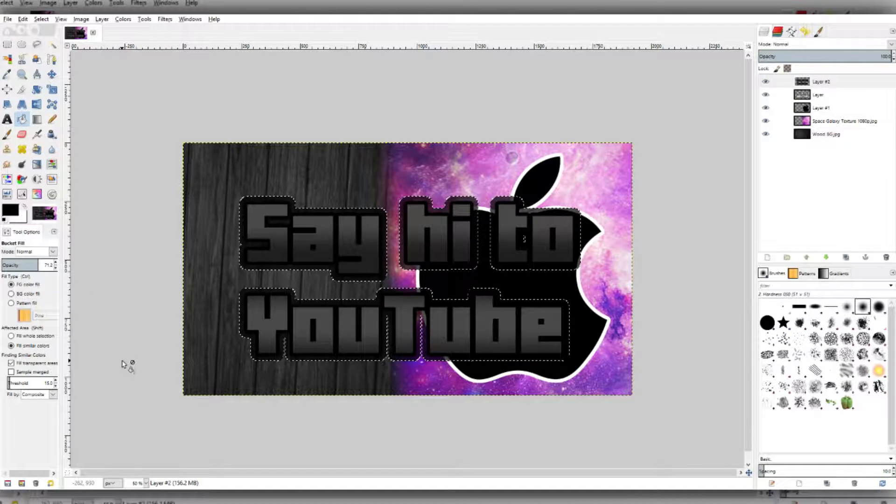
{"action": "key", "text": "ctrl+z"}
{"action": "left_click_drag", "start_coordinate": [29, 265], "coordinate": [368, 270]}
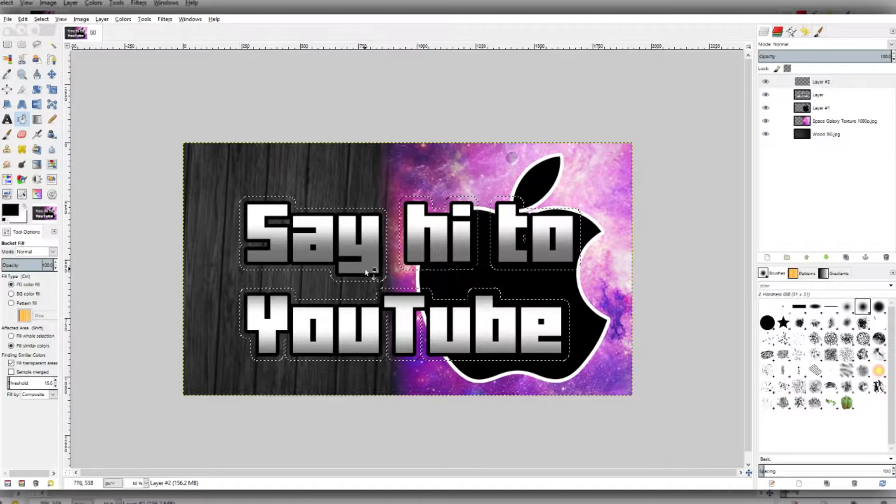
{"action": "left_click", "coordinate": [279, 248]}
{"action": "key", "text": "ctrl+z"}
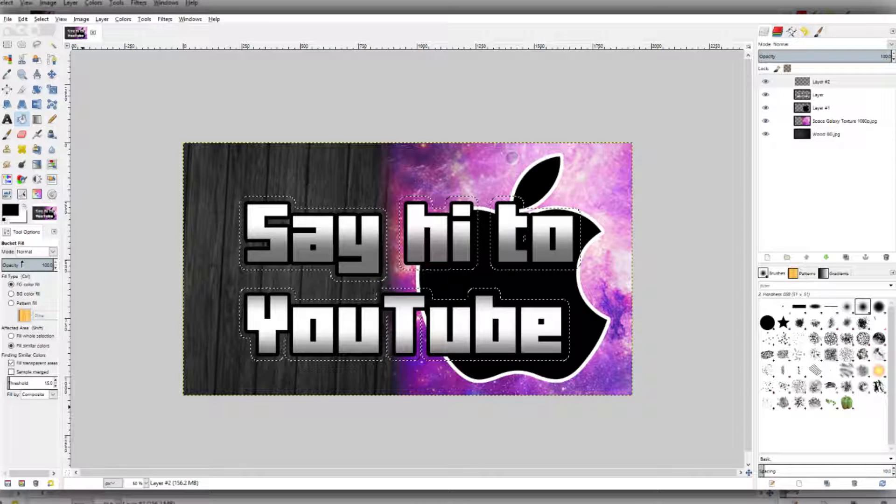
Fill the grown text selection with black at 64.0 fill opacity on the new layer and clear the selection.
{"action": "mouse_move", "coordinate": [35, 265]}
{"action": "left_mouse_down"}
{"action": "mouse_move", "coordinate": [51, 266]}
{"action": "mouse_move", "coordinate": [36, 276]}
{"action": "left_mouse_up"}
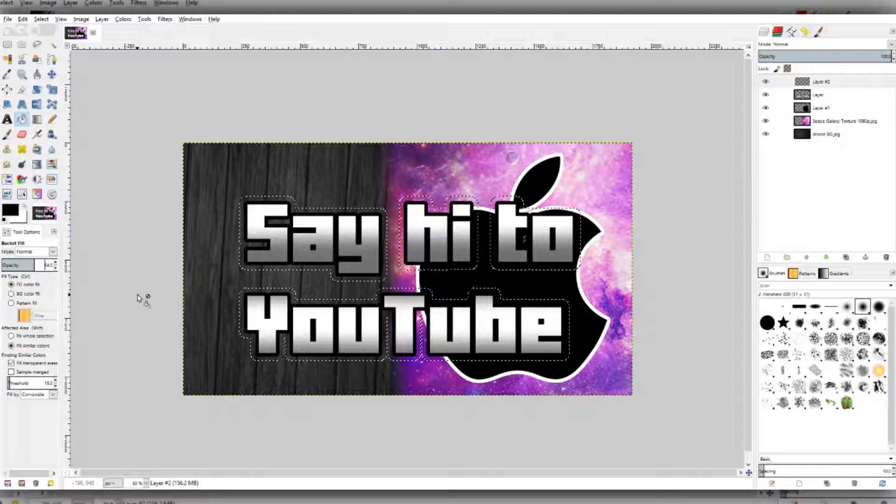
{"action": "left_click", "coordinate": [334, 233]}
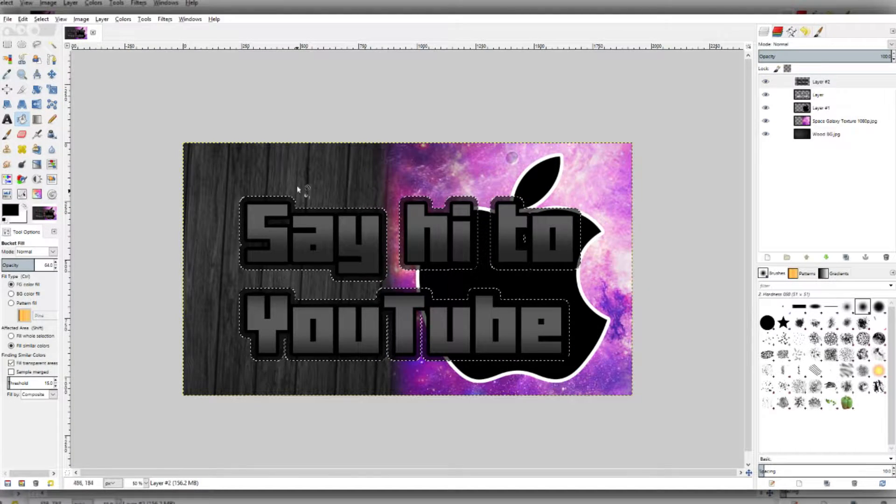
{"action": "left_click", "coordinate": [41, 20]}
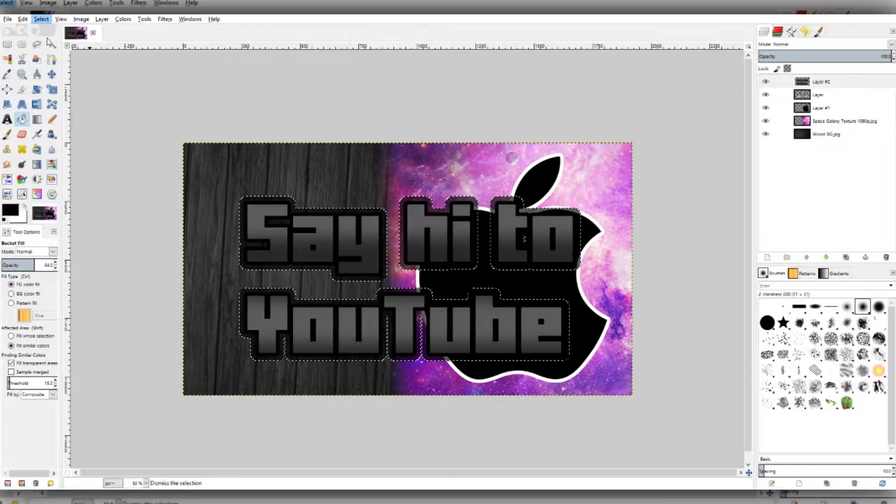
{"action": "scroll", "coordinate": [533, 269], "scroll_direction": "up", "scroll_amount": 1, "text": "ctrl"}
{"action": "scroll", "coordinate": [533, 270], "scroll_direction": "down", "scroll_amount": 1, "text": "ctrl"}
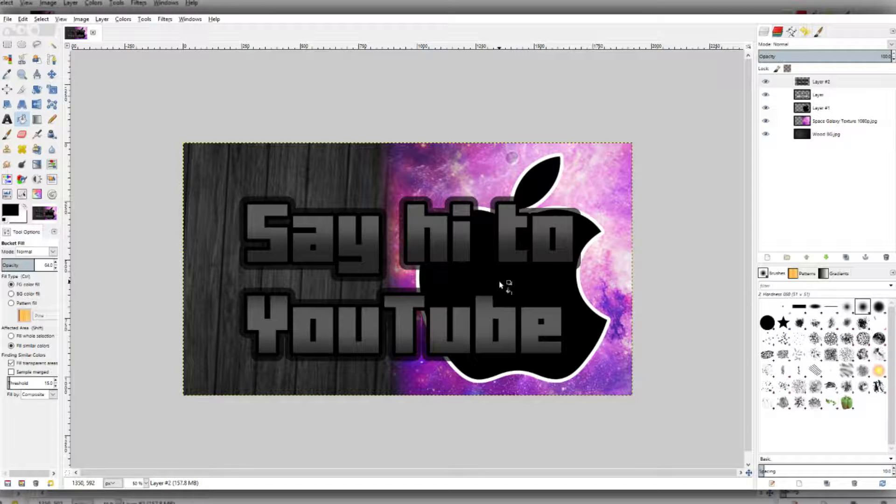
Apply a Gaussian Blur with 75.0 px horizontal and vertical radius to the semi-transparent black layer.
{"action": "left_click", "coordinate": [847, 87]}
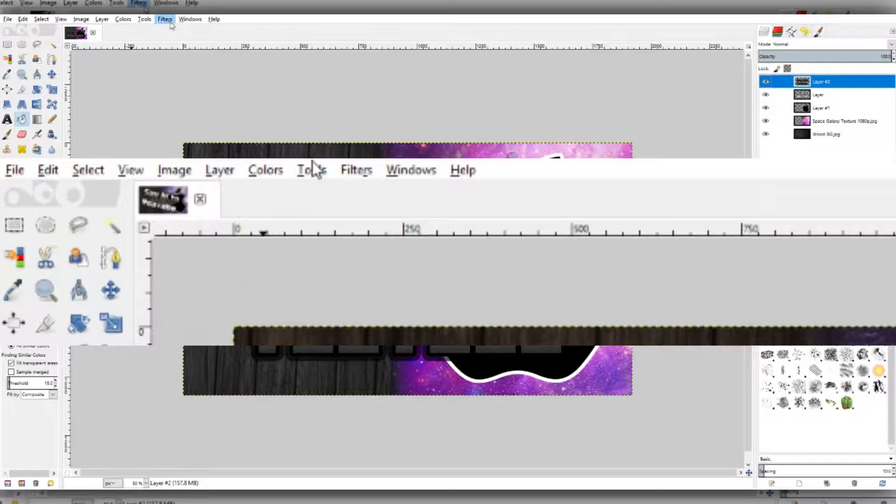
{"action": "left_click", "coordinate": [357, 171]}
{"action": "mouse_move", "coordinate": [379, 270]}
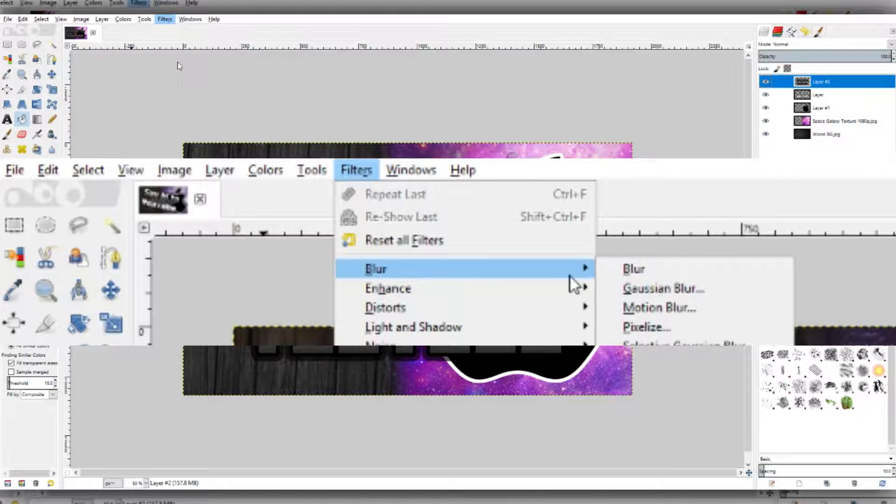
{"action": "left_click", "coordinate": [631, 291]}
{"action": "left_click_drag", "start_coordinate": [313, 291], "coordinate": [359, 301]}
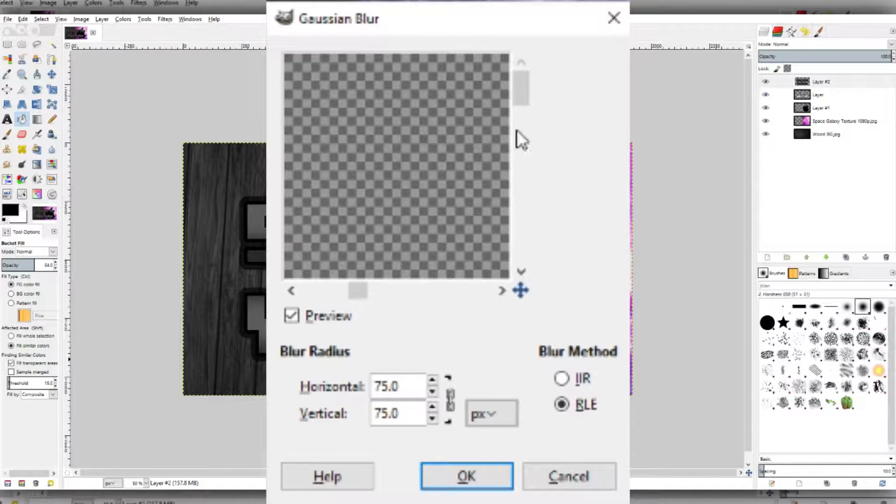
{"action": "left_click_drag", "start_coordinate": [518, 101], "coordinate": [530, 166]}
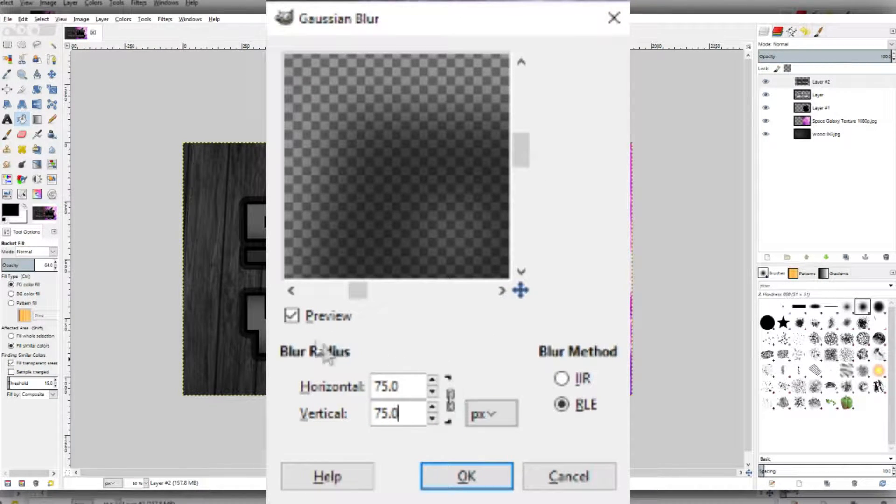
{"action": "left_click", "coordinate": [296, 316]}
{"action": "left_click", "coordinate": [297, 317]}
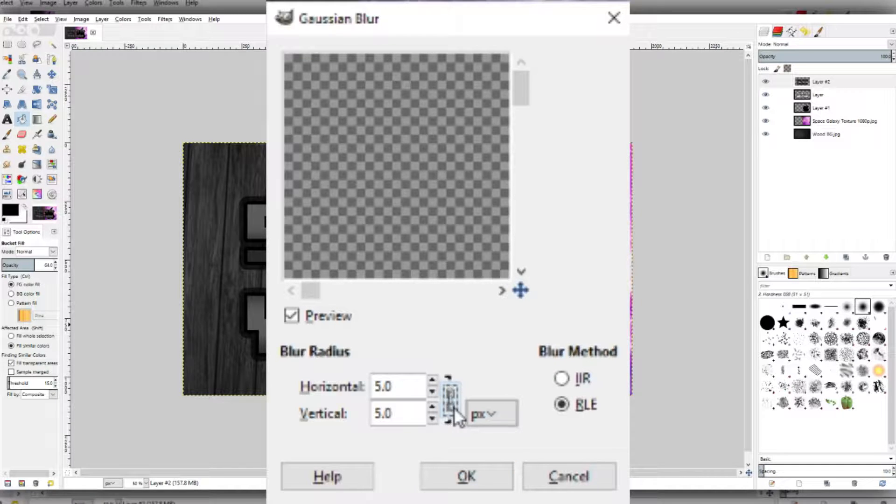
{"action": "double_click", "coordinate": [400, 394]}
{"action": "type", "text": "75"}
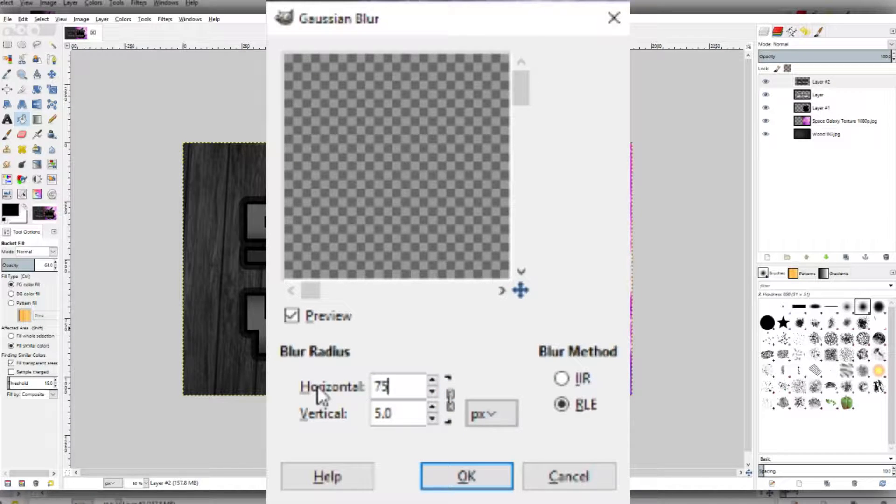
{"action": "left_click", "coordinate": [410, 413]}
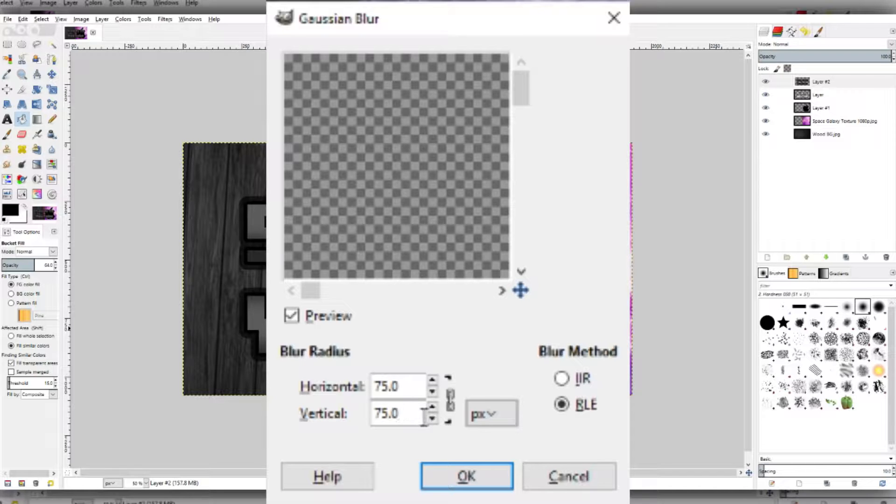
{"action": "left_click", "coordinate": [472, 478]}
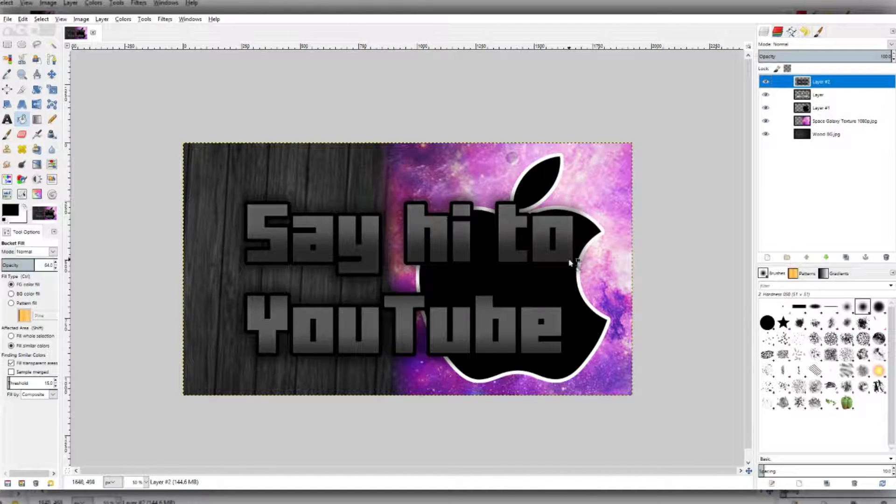
Place the blurred black shadow layer directly beneath the text layer.
{"action": "scroll", "coordinate": [540, 243], "scroll_direction": "up", "scroll_amount": 1}
{"action": "scroll", "coordinate": [541, 243], "scroll_direction": "down", "scroll_amount": 1}
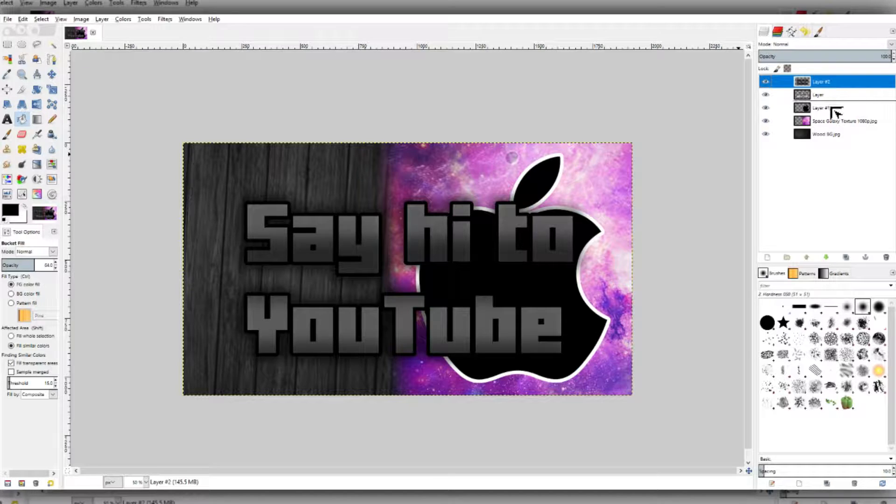
{"action": "left_click", "coordinate": [826, 257]}
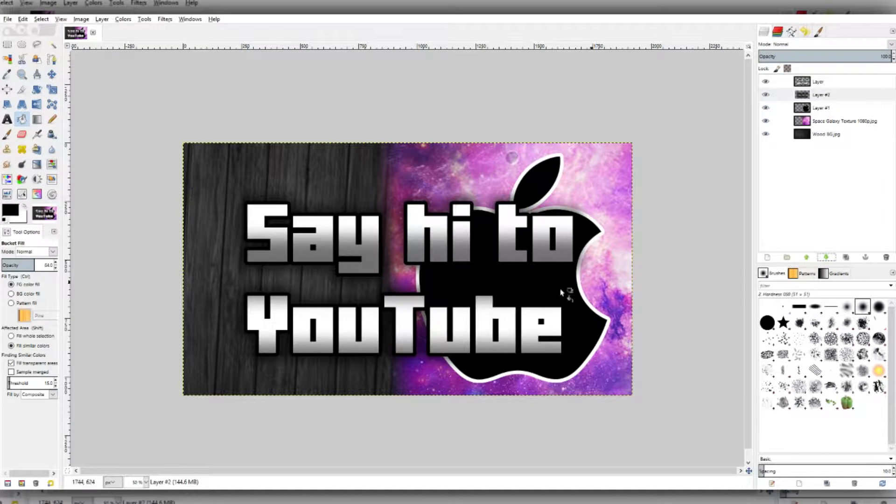
Compare the thumbnail with and without the blurred shadow by toggling the shadow layer's visibility.
{"action": "key", "text": "plus"}
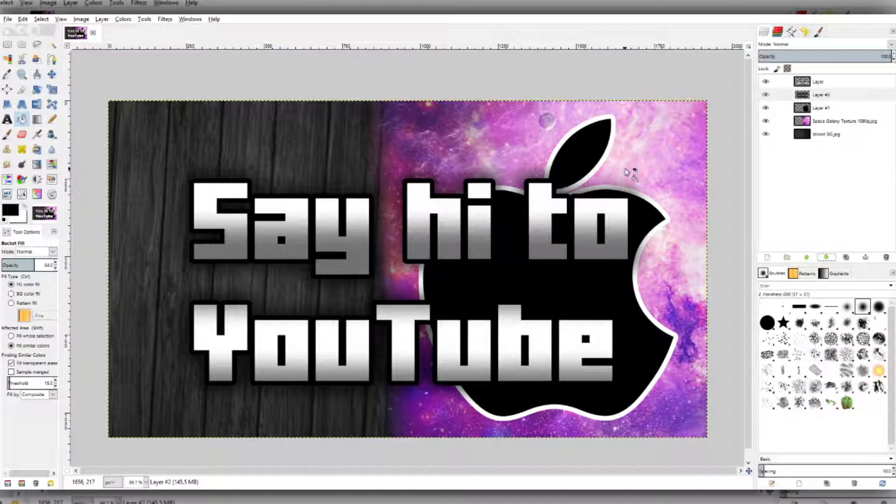
{"action": "left_click", "coordinate": [768, 96]}
{"action": "left_click", "coordinate": [768, 96]}
{"action": "left_click", "coordinate": [767, 95]}
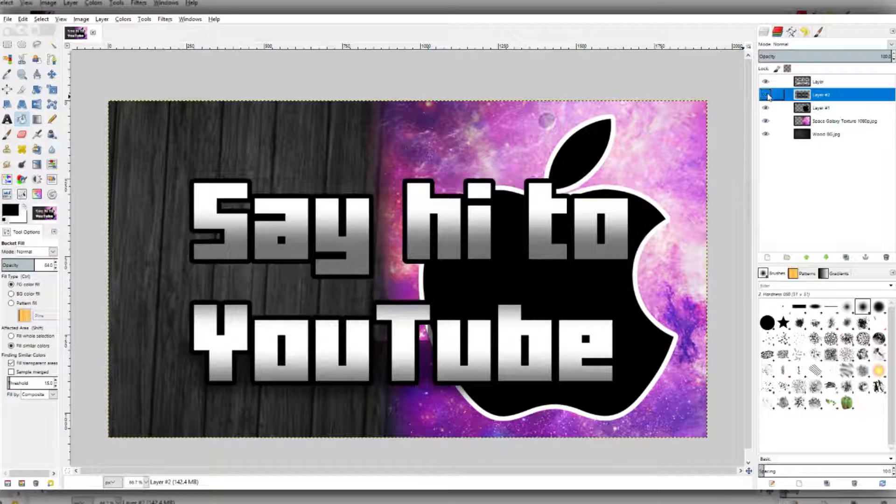
{"action": "left_click", "coordinate": [768, 95]}
Try moving the text layer separately from its shadow, and undo the move.
{"action": "left_click", "coordinate": [827, 83]}
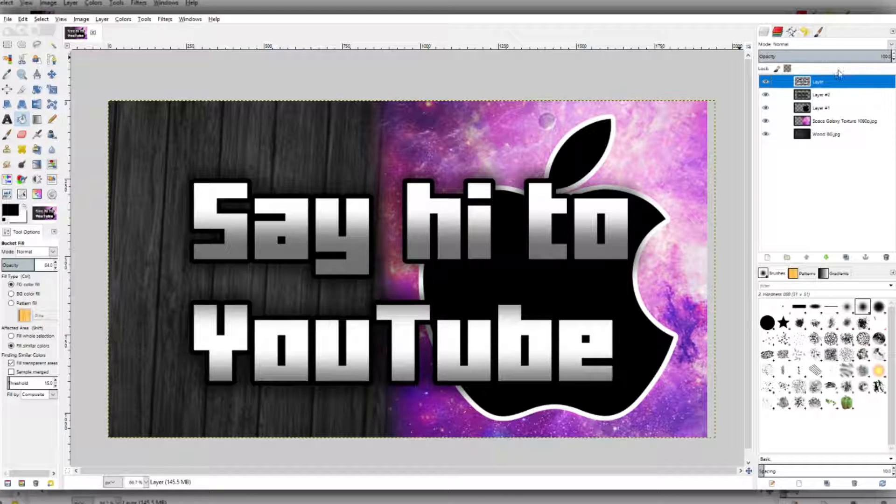
{"action": "left_click", "coordinate": [51, 74]}
{"action": "mouse_move", "coordinate": [343, 238]}
{"action": "left_mouse_down"}
{"action": "mouse_move", "coordinate": [337, 234]}
{"action": "mouse_move", "coordinate": [348, 243]}
{"action": "left_mouse_up"}
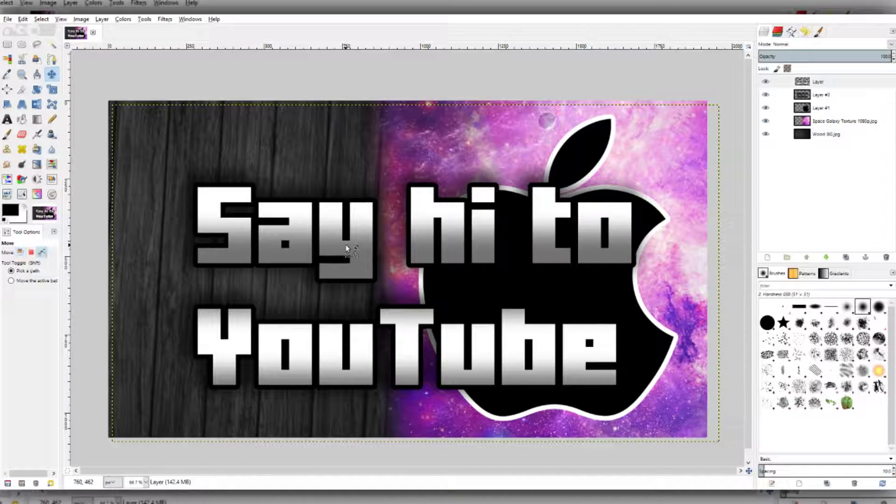
{"action": "key", "text": "ctrl+z"}
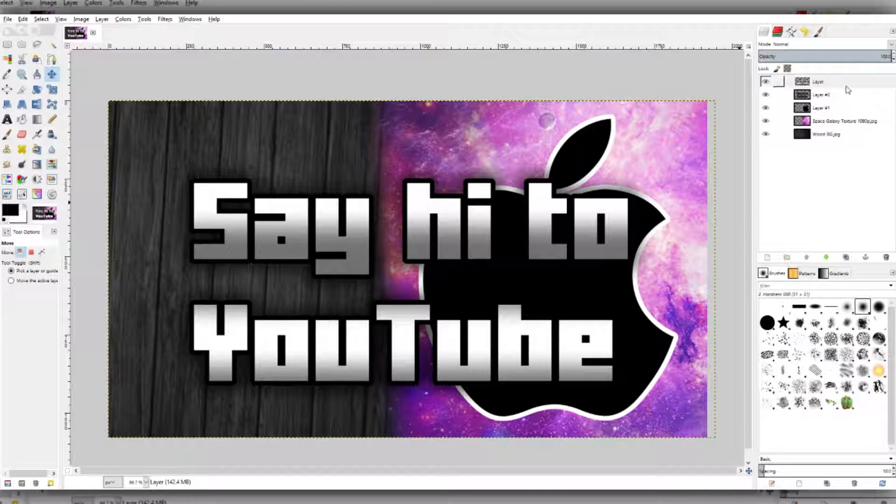
Merge the text layer down into its shadow layer and move the merged text up and to the left on the canvas.
{"action": "left_click", "coordinate": [777, 82]}
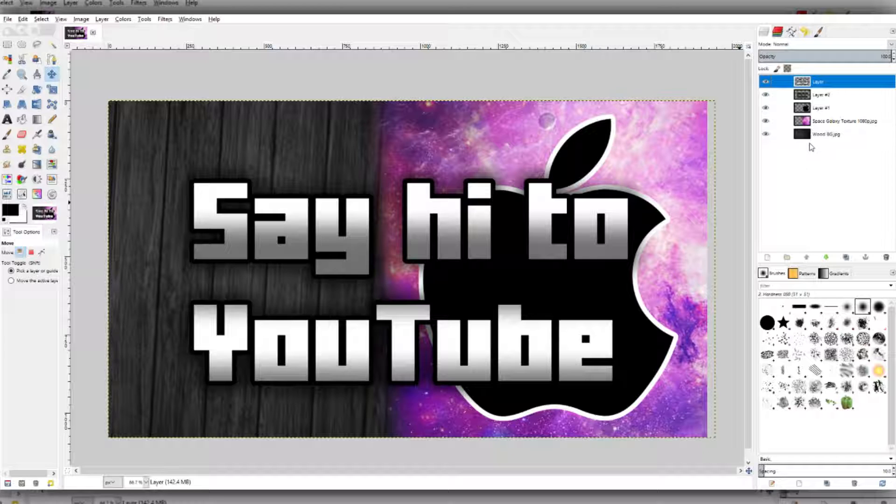
{"action": "left_click", "coordinate": [806, 159]}
{"action": "left_click_drag", "start_coordinate": [613, 234], "coordinate": [572, 214]}
{"action": "scroll", "coordinate": [433, 235], "scroll_direction": "down", "scroll_amount": 1}
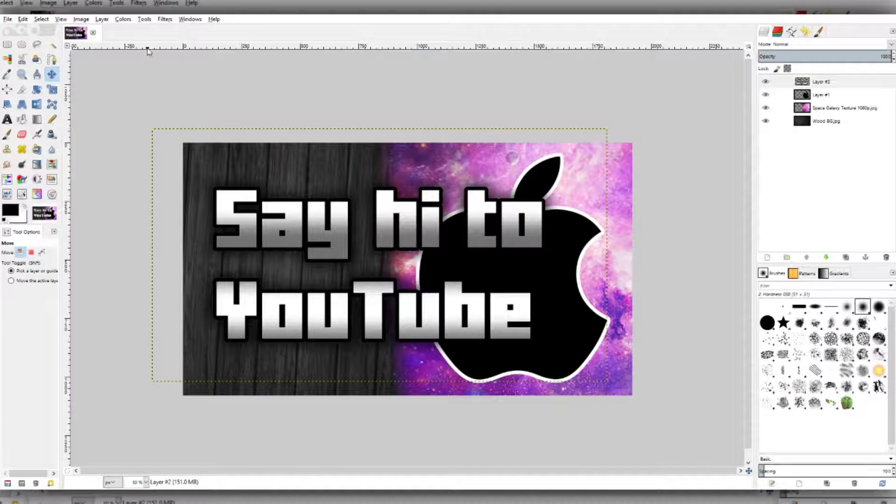
Rotate the merged text layer clockwise so it slants down to the right, and move it slightly up on the canvas.
{"action": "left_click", "coordinate": [52, 89]}
{"action": "left_click", "coordinate": [37, 91]}
{"action": "left_click", "coordinate": [380, 255]}
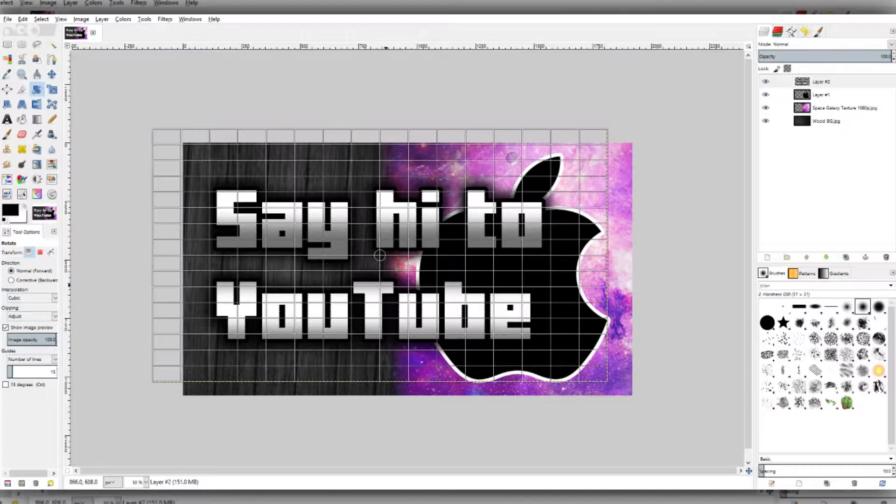
{"action": "mouse_move", "coordinate": [285, 201]}
{"action": "left_mouse_down"}
{"action": "mouse_move", "coordinate": [286, 208]}
{"action": "mouse_move", "coordinate": [297, 190]}
{"action": "left_mouse_up"}
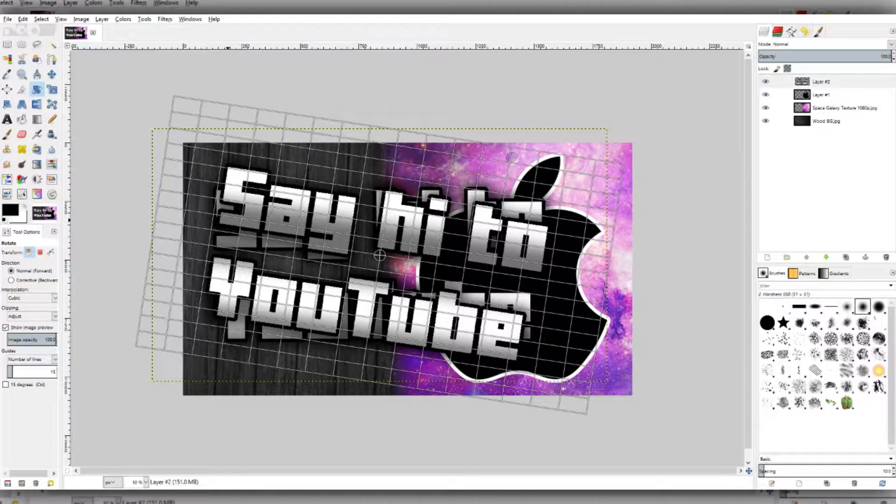
{"action": "left_click", "coordinate": [165, 314]}
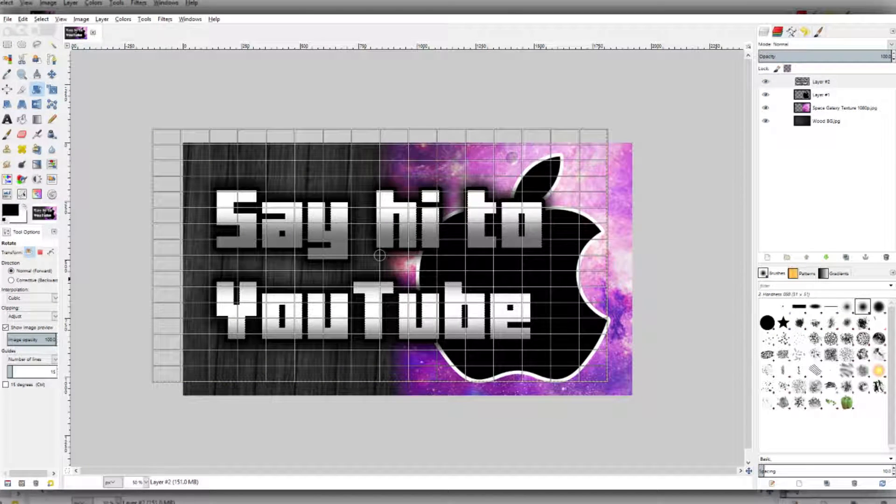
{"action": "left_click_drag", "start_coordinate": [166, 275], "coordinate": [170, 276]}
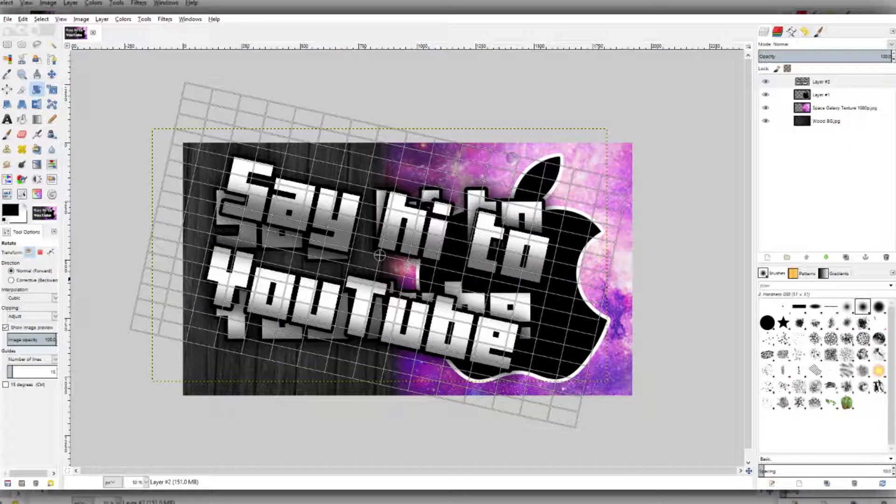
{"action": "left_click", "coordinate": [184, 318]}
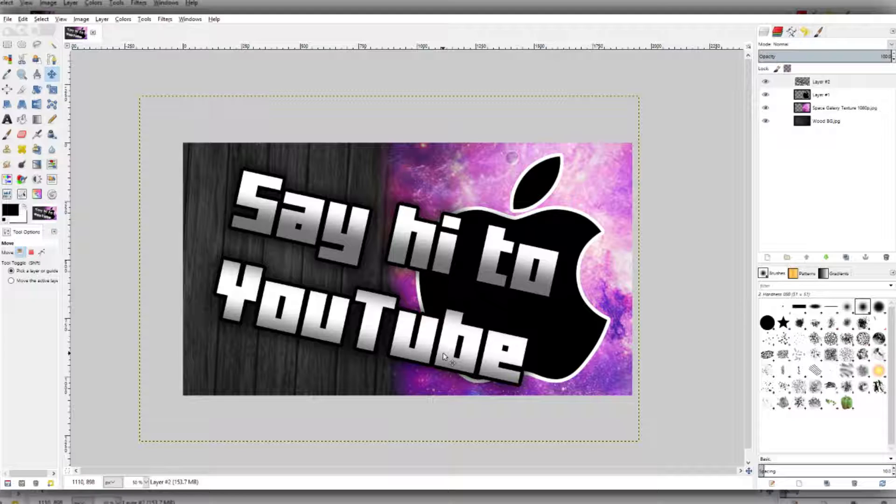
{"action": "left_click_drag", "start_coordinate": [444, 356], "coordinate": [443, 342]}
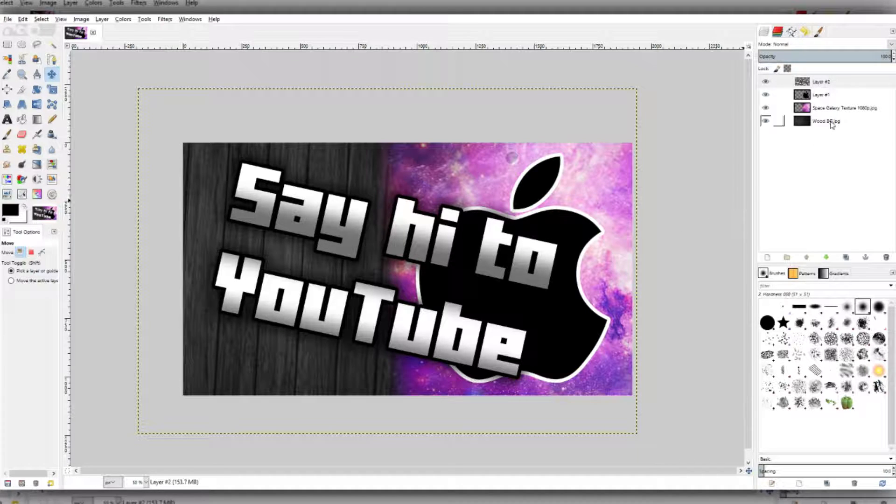
Start colorizing the Space Galaxy Texture layer and try teal and pink hues on it.
{"action": "left_click", "coordinate": [781, 107]}
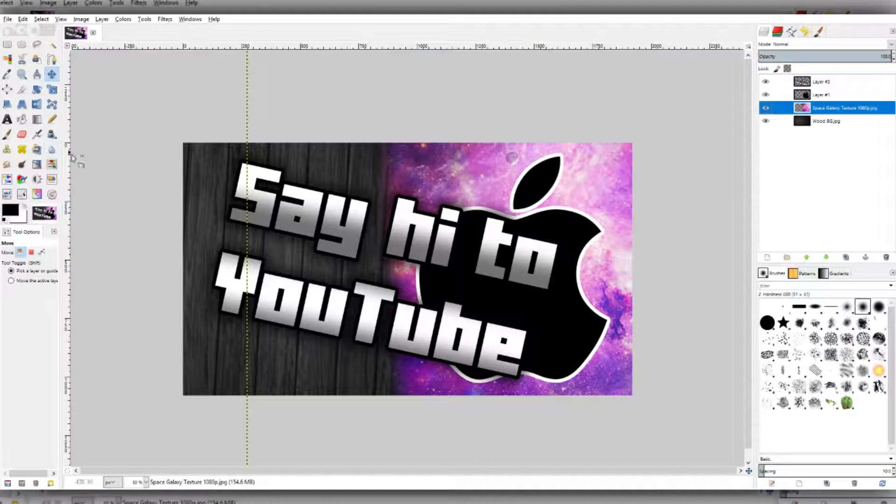
{"action": "left_click", "coordinate": [22, 180]}
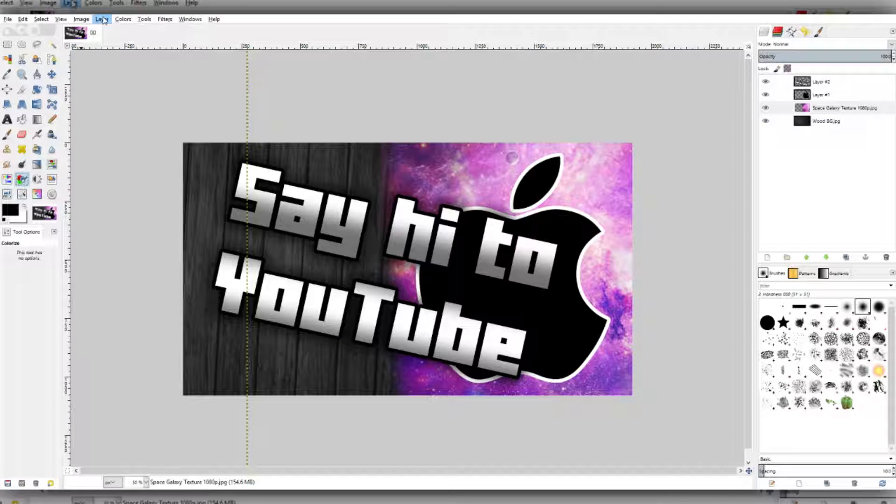
{"action": "left_click", "coordinate": [123, 20]}
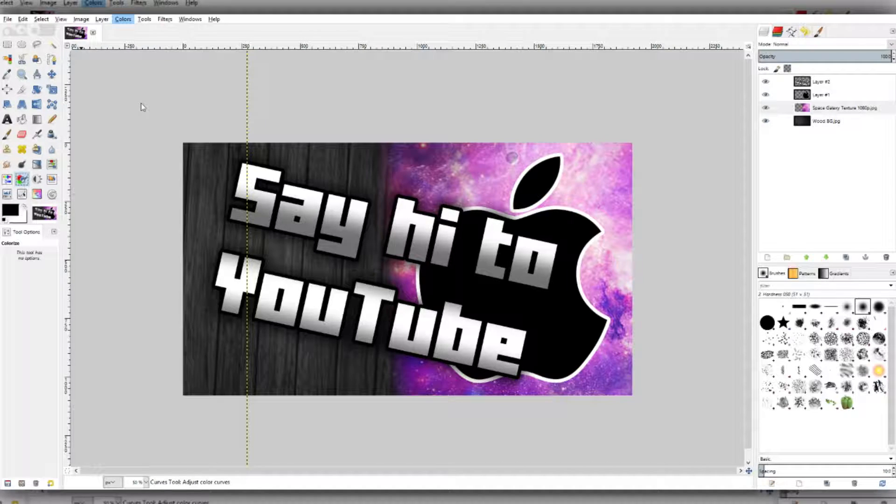
{"action": "left_click", "coordinate": [134, 58]}
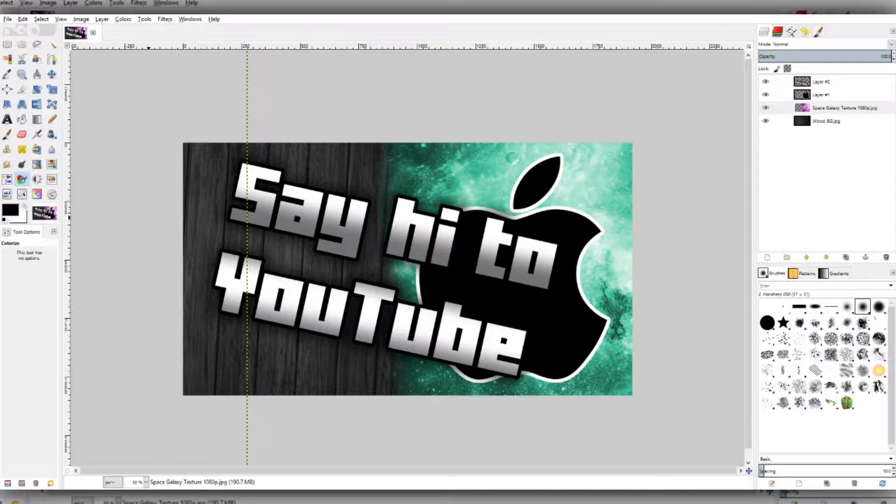
{"action": "key", "text": "ctrl+z"}
{"action": "key", "text": "ctrl+z"}
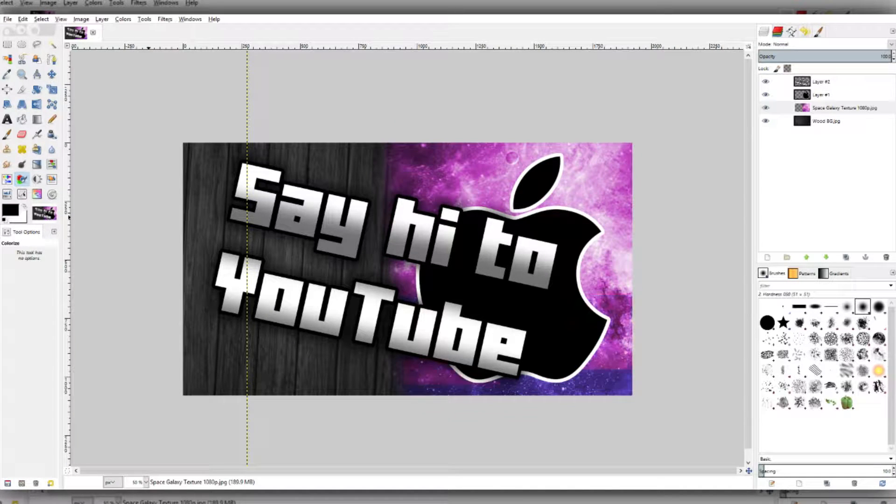
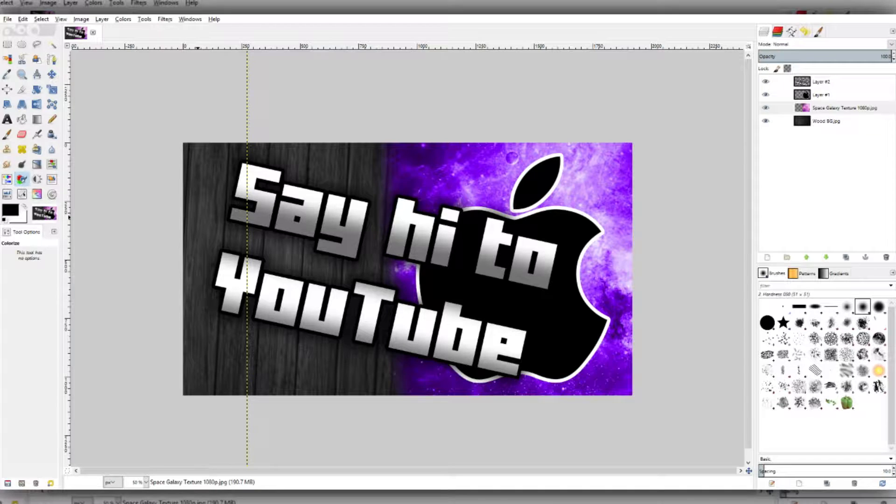
Shift the galaxy texture's colorize settings to violet and lower the saturation to reach a muted purple.
{"action": "key", "text": "ctrl+z"}
{"action": "key", "text": "ctrl+z"}
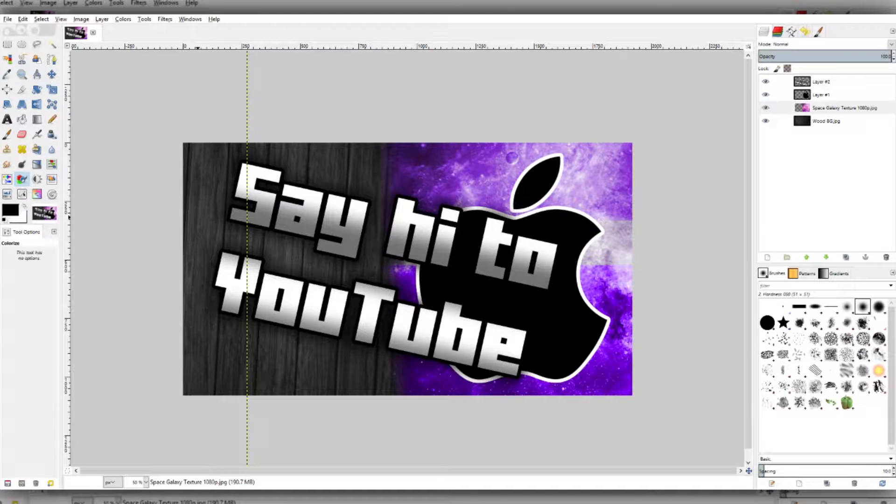
{"action": "key", "text": "ctrl+y"}
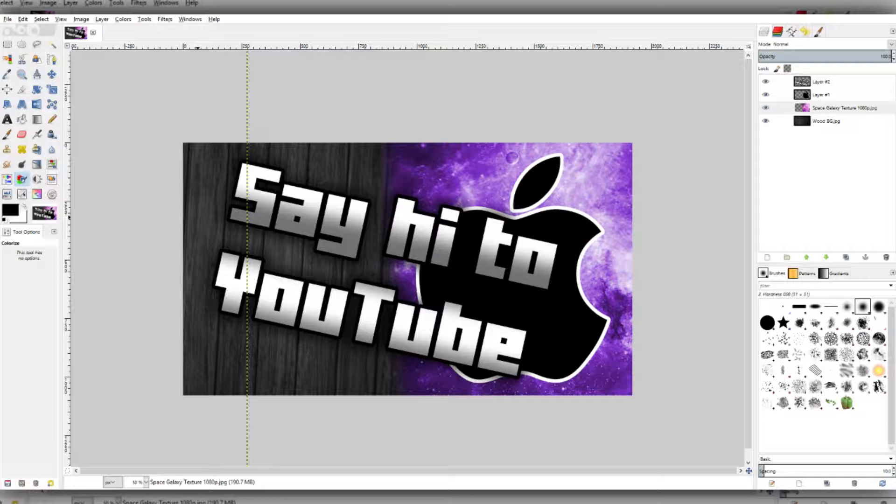
{"action": "key", "text": "ctrl+z"}
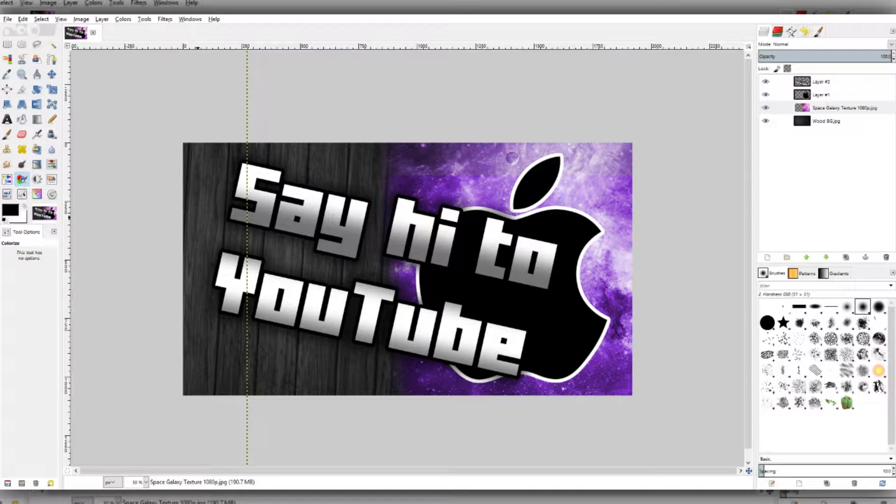
{"action": "key", "text": "ctrl+y"}
{"action": "key", "text": "ctrl+z"}
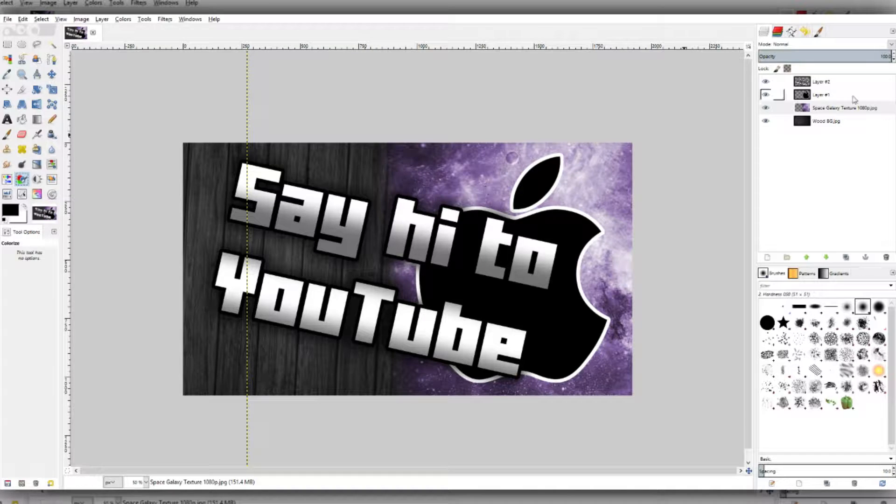
Colorize the Wood BG layer to a dark brown.
{"action": "left_click", "coordinate": [843, 108]}
{"action": "left_click", "coordinate": [836, 120]}
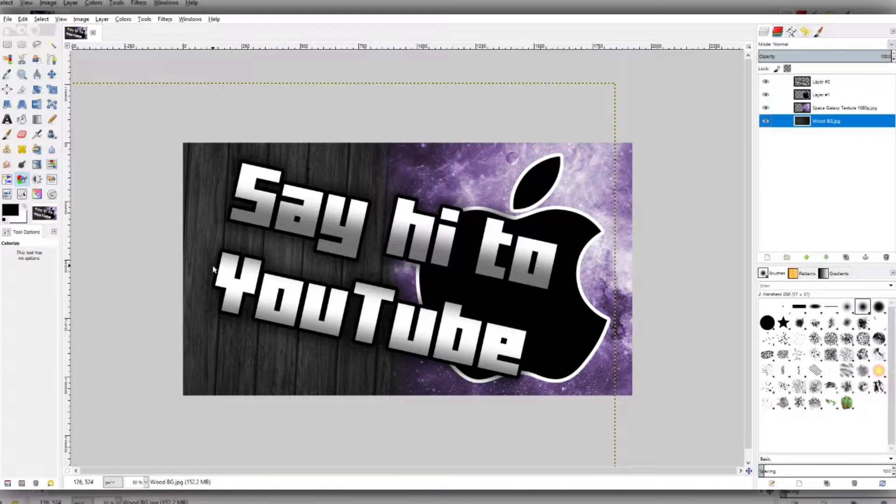
{"action": "left_click", "coordinate": [274, 338]}
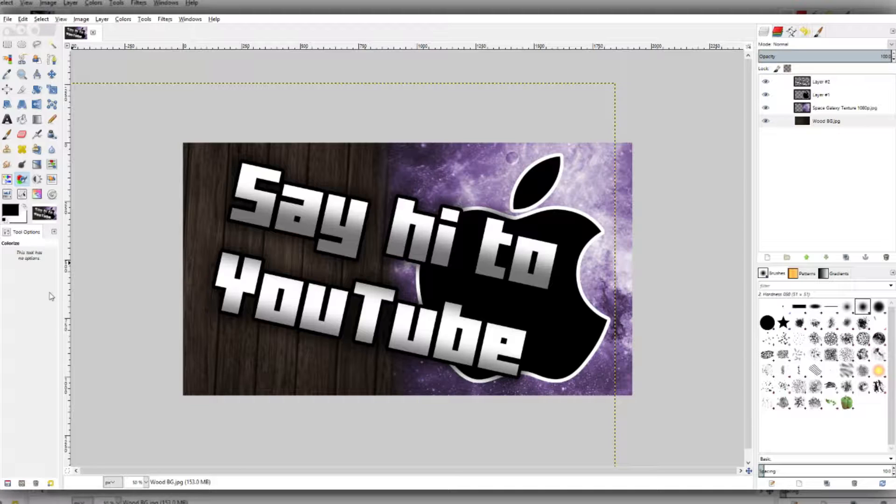
Select the Apple logo's outline from its layer, choose Bucket Fill, and place the logo layer above the text layer.
{"action": "left_click", "coordinate": [778, 95]}
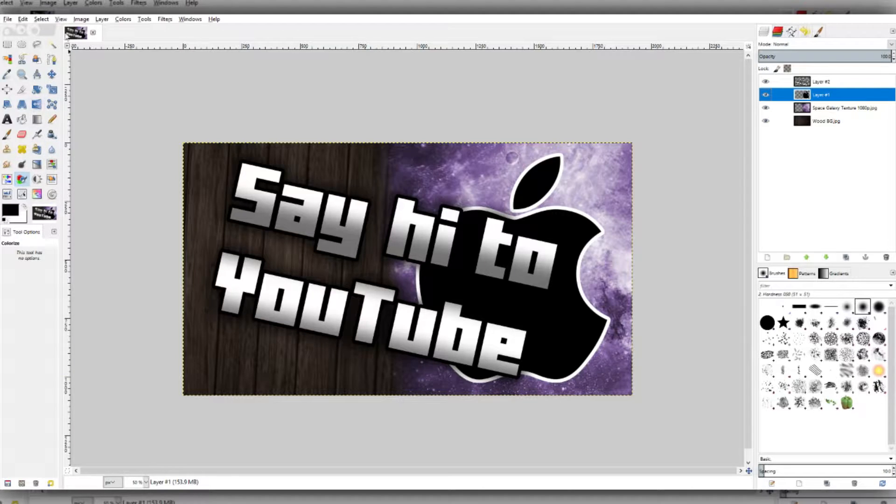
{"action": "left_click", "coordinate": [780, 319]}
{"action": "left_click", "coordinate": [22, 119]}
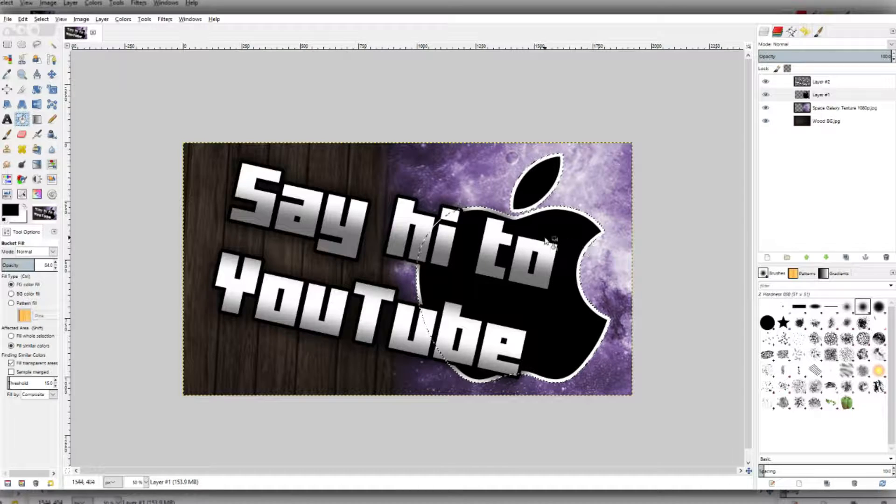
{"action": "left_click_drag", "start_coordinate": [838, 95], "coordinate": [845, 84]}
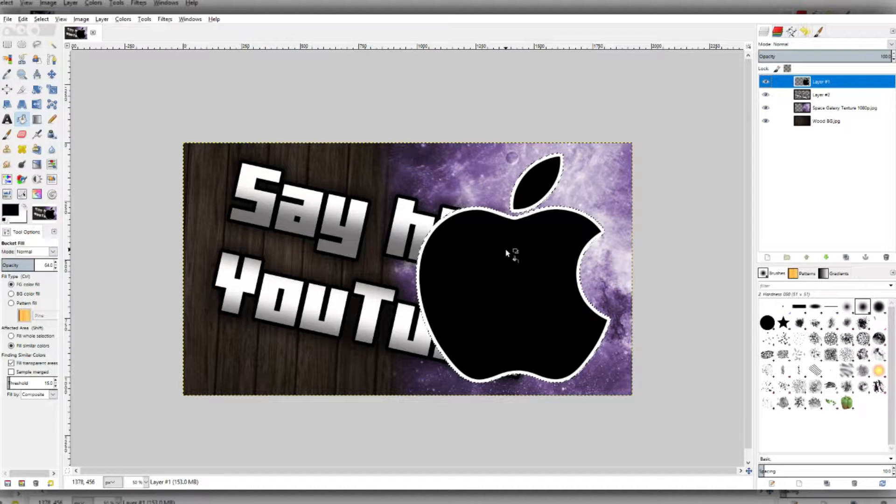
Try filling the selected Apple logo directly on its own layer, and undo the fill.
{"action": "left_click", "coordinate": [517, 255]}
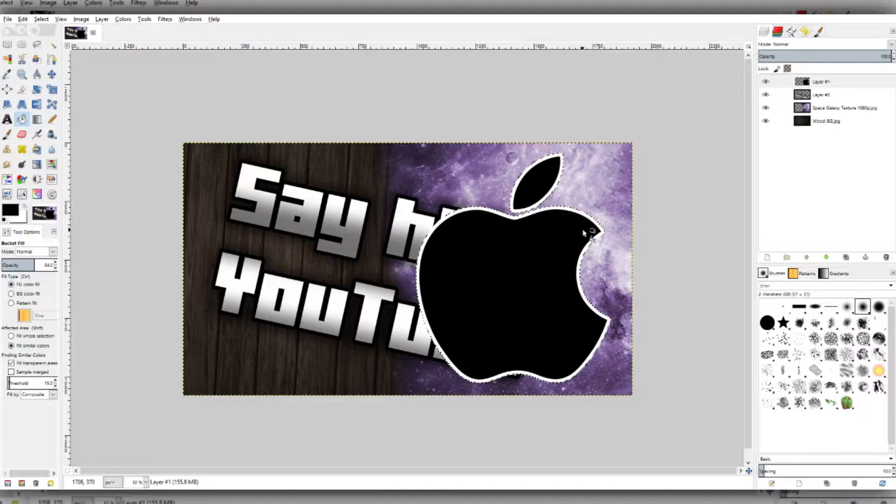
{"action": "key", "text": "ctrl"}
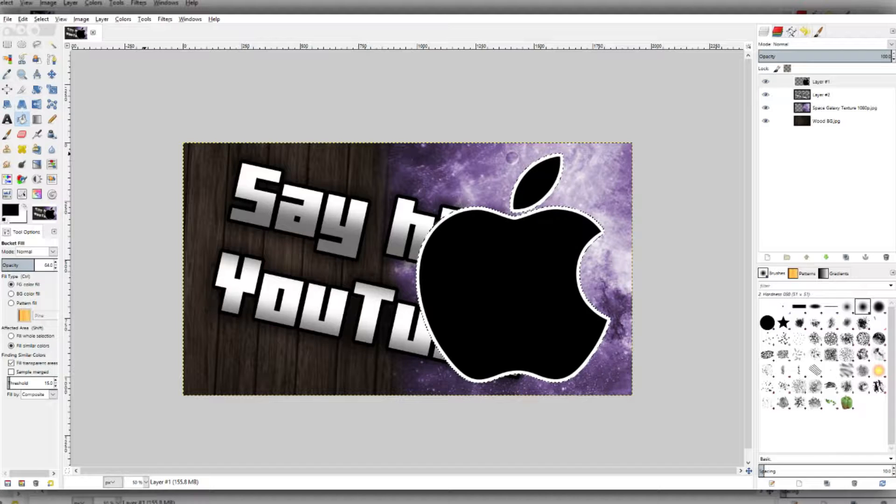
{"action": "left_click", "coordinate": [833, 204]}
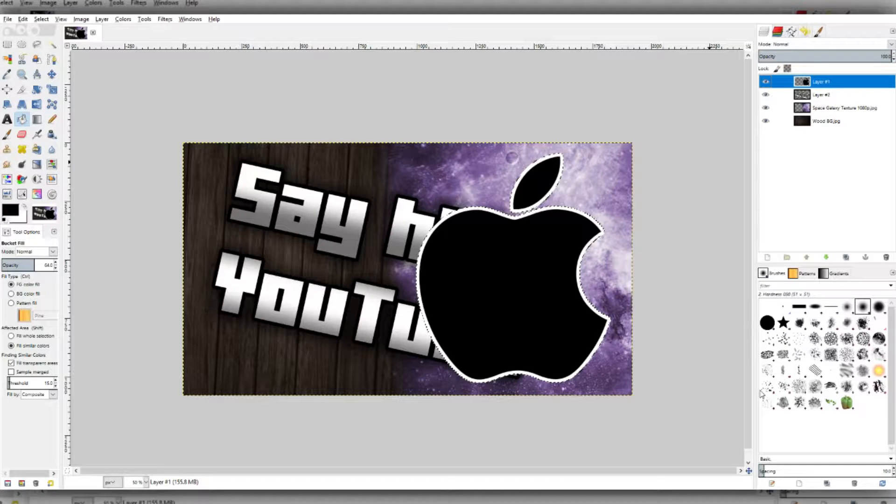
{"action": "left_click", "coordinate": [784, 199]}
{"action": "key", "text": "ctrl+z"}
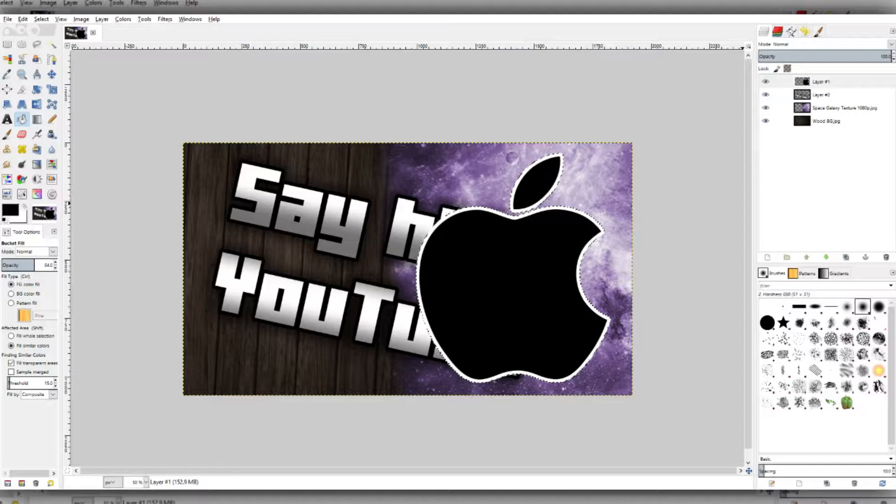
Add a new transparent layer above the logo layer and grow the logo selection outward.
{"action": "left_click", "coordinate": [844, 286]}
{"action": "left_click", "coordinate": [42, 20]}
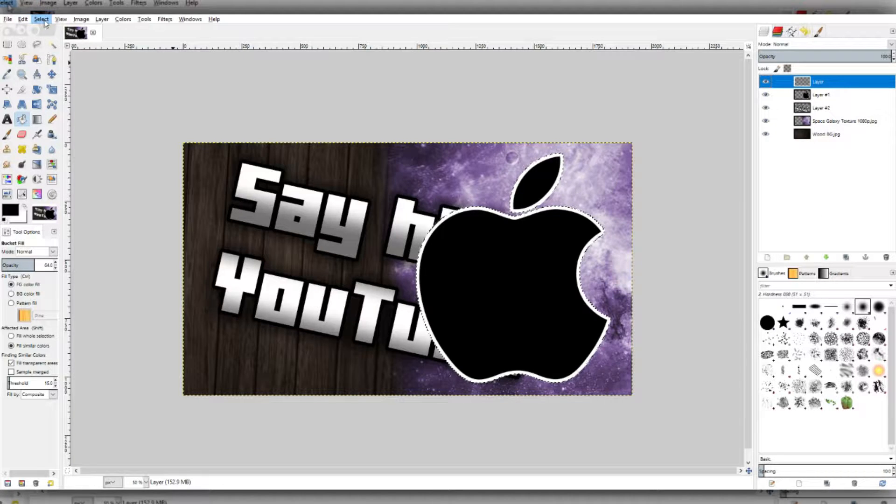
{"action": "left_click", "coordinate": [56, 138]}
{"action": "left_click", "coordinate": [189, 228]}
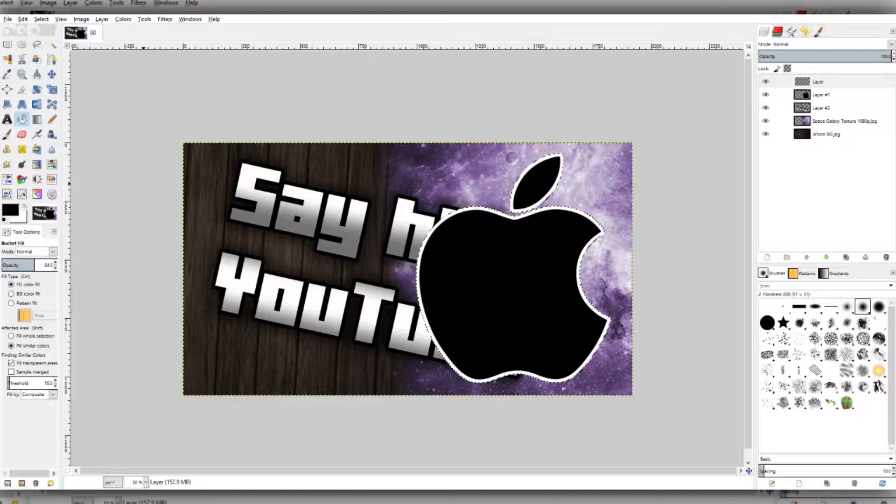
{"action": "left_click", "coordinate": [451, 264]}
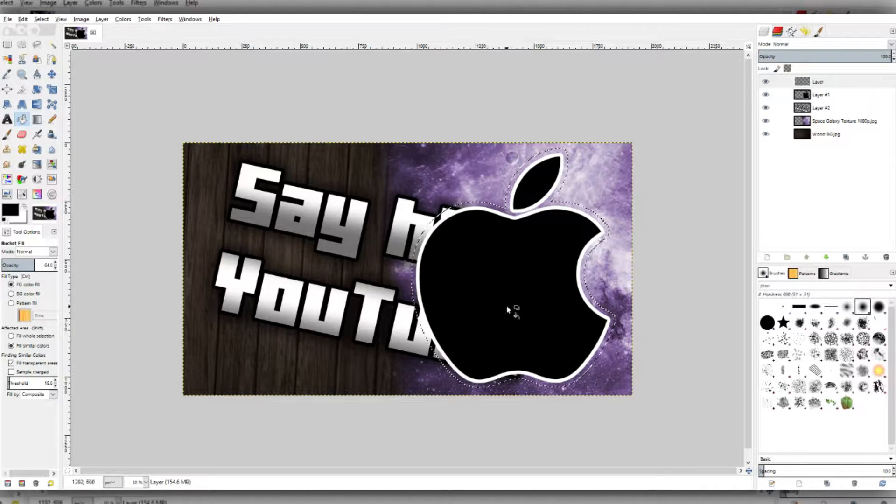
Fill the expanded logo selection with black at 64% opacity on the new layer.
{"action": "key", "text": "ctrl"}
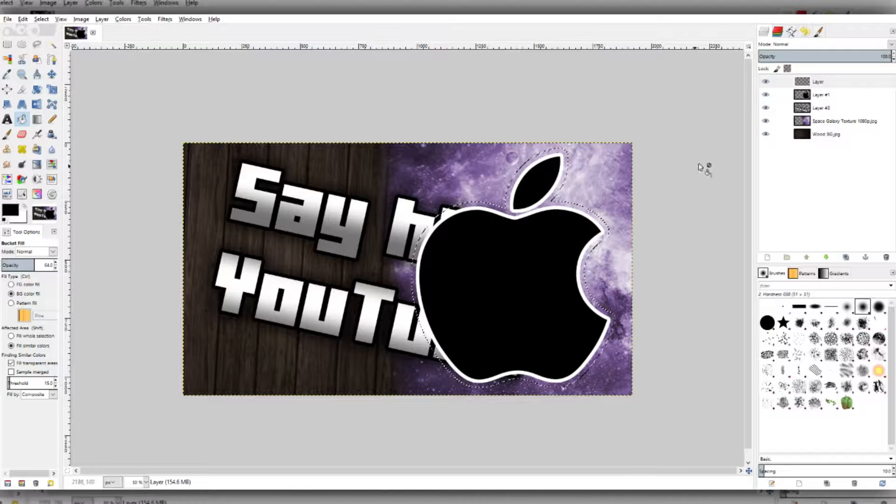
{"action": "left_click", "coordinate": [779, 82]}
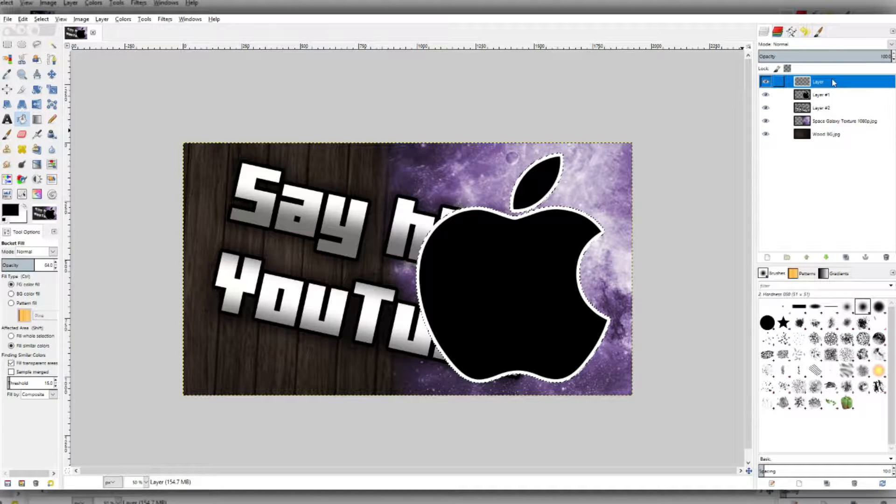
{"action": "left_click", "coordinate": [532, 196]}
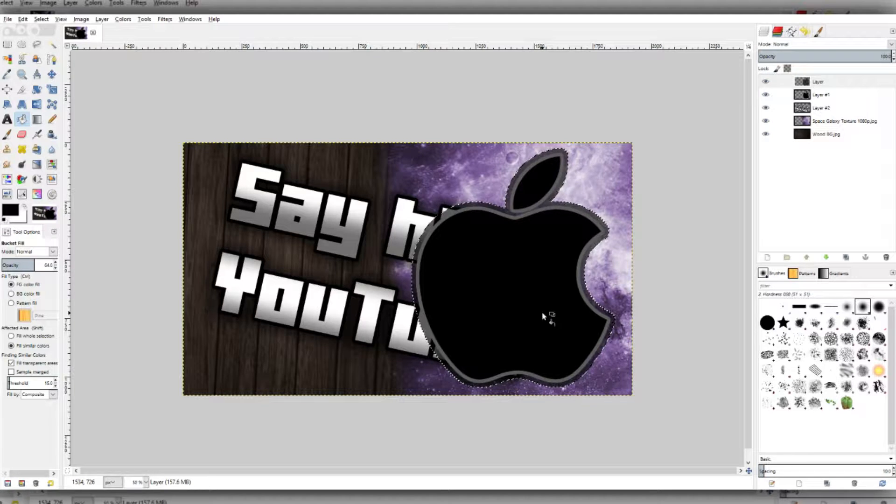
Clear the selection and blur the black-filled layer to form a soft shadow around the Apple logo.
{"action": "left_click", "coordinate": [805, 214]}
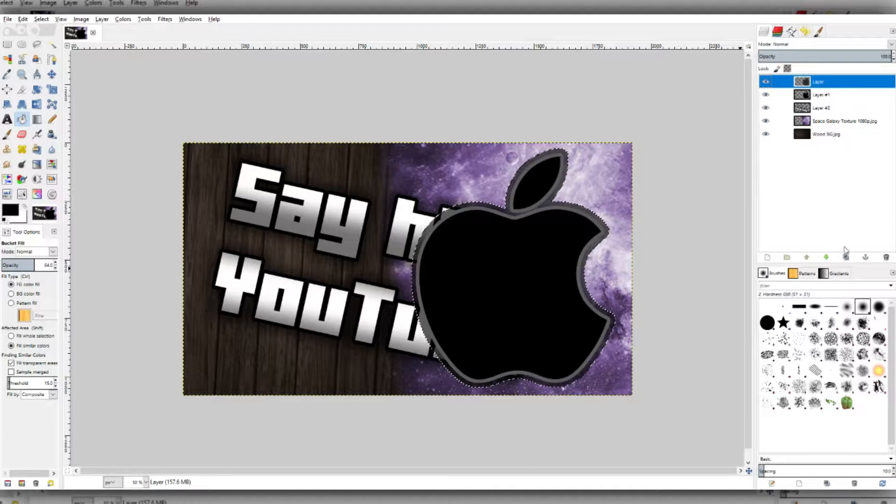
{"action": "left_click", "coordinate": [41, 19]}
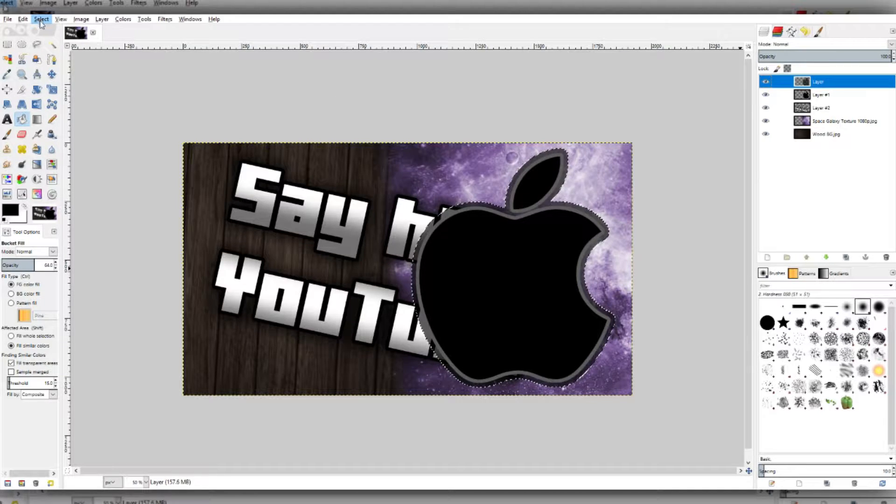
{"action": "left_click", "coordinate": [60, 43]}
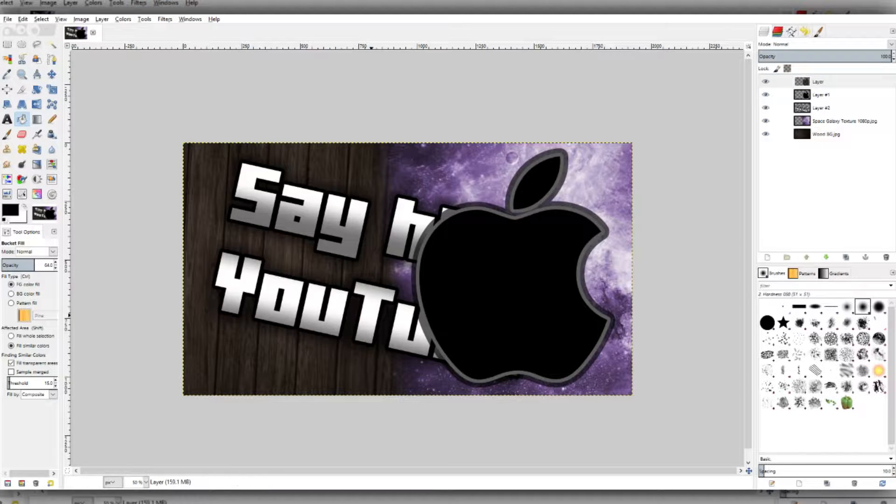
{"action": "left_click", "coordinate": [456, 361]}
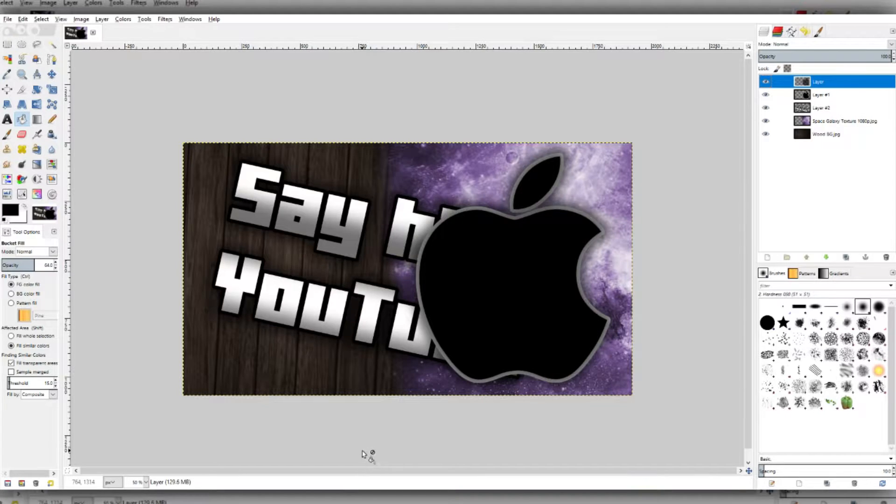
Place the blurred shadow layer beneath the Apple logo layer and merge the logo down onto its shadow.
{"action": "left_click_drag", "start_coordinate": [816, 84], "coordinate": [823, 97]}
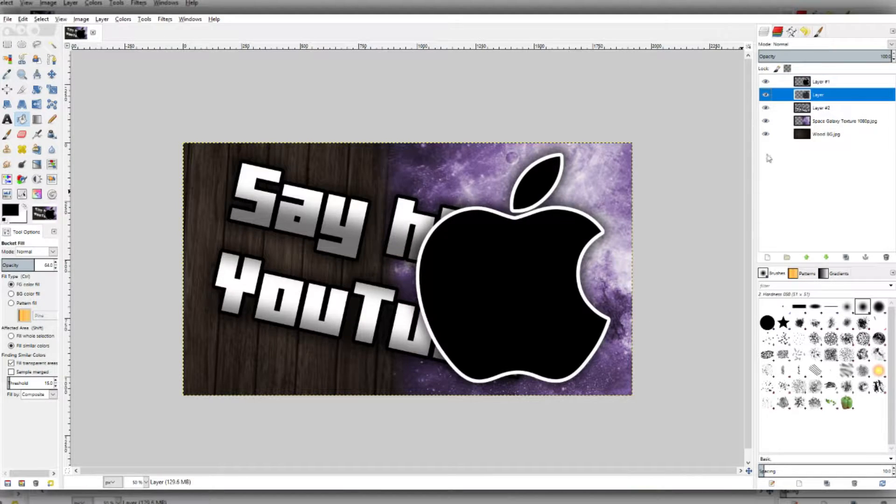
{"action": "left_click", "coordinate": [860, 83]}
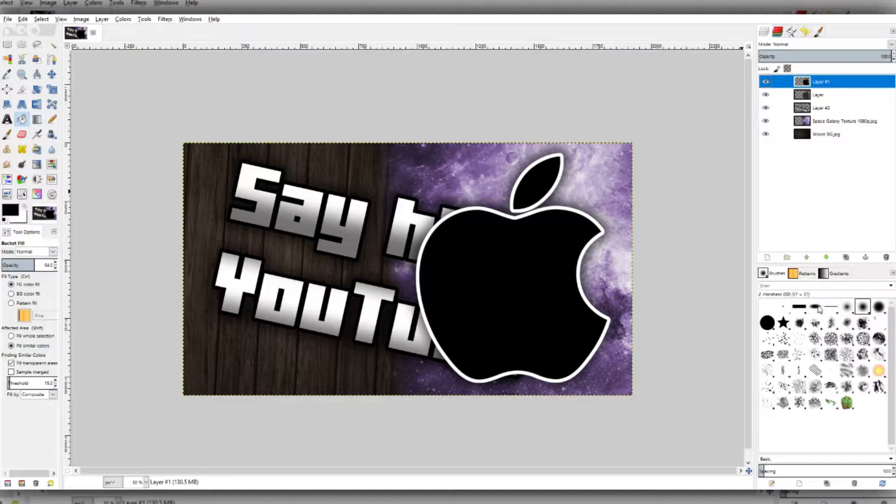
{"action": "left_click", "coordinate": [821, 152]}
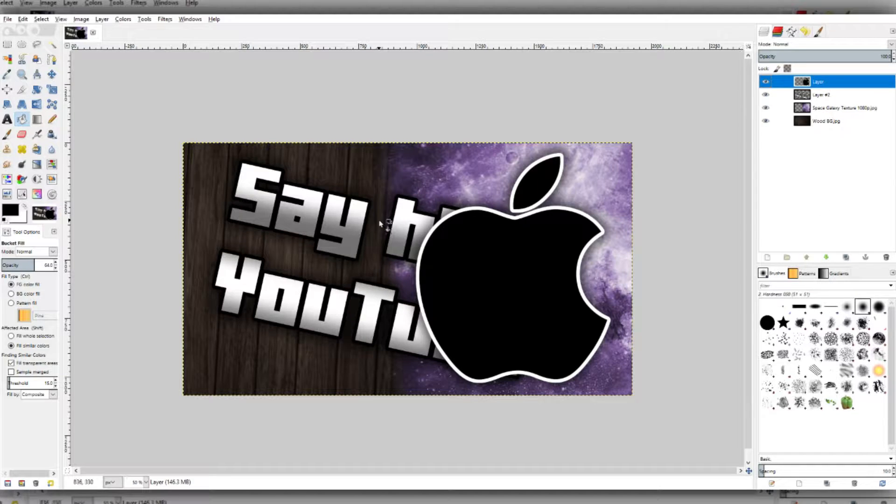
Reorder the merged logo layer below the text layer and move the logo slightly right towards the canvas edge.
{"action": "left_click", "coordinate": [52, 75]}
{"action": "left_click_drag", "start_coordinate": [778, 82], "coordinate": [838, 100]}
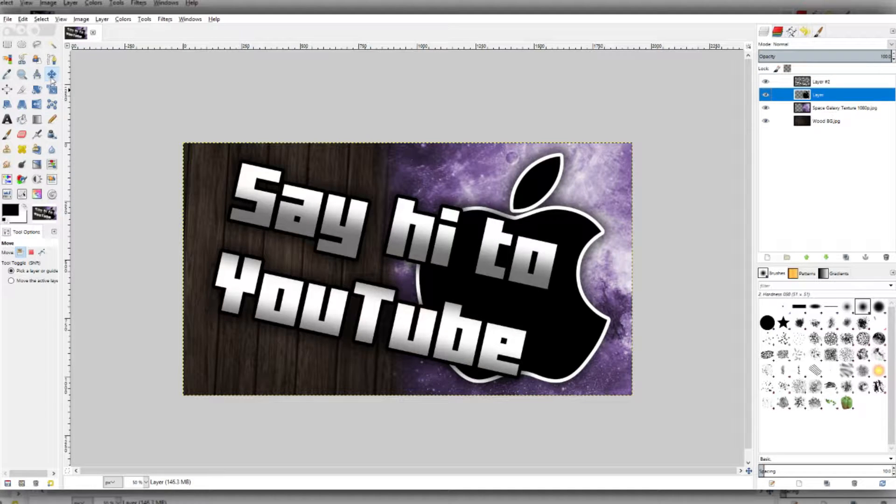
{"action": "left_click_drag", "start_coordinate": [575, 223], "coordinate": [588, 224]}
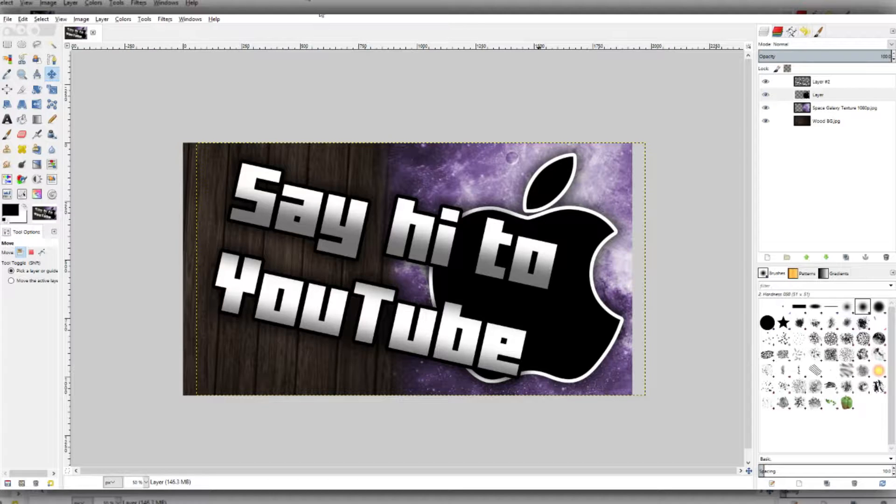
Export the finished thumbnail as a PNG image to the YouTube Thumbnails folder.
{"action": "left_click", "coordinate": [7, 19]}
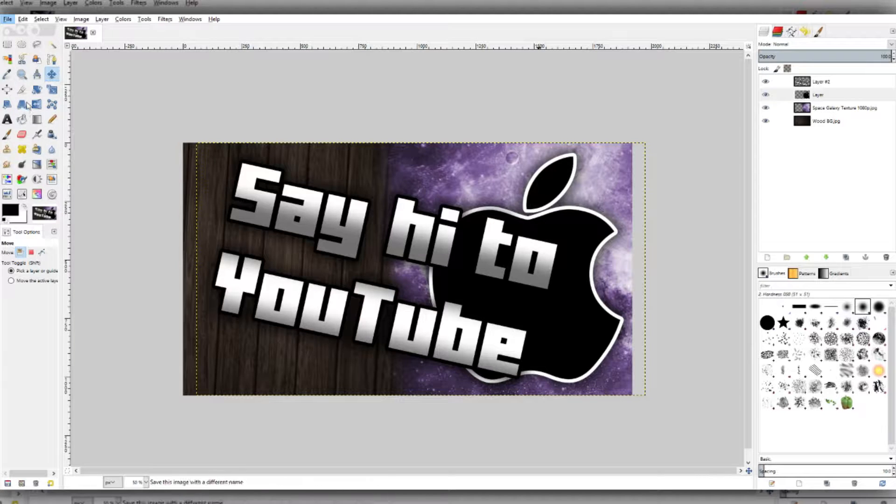
{"action": "left_click", "coordinate": [398, 27]}
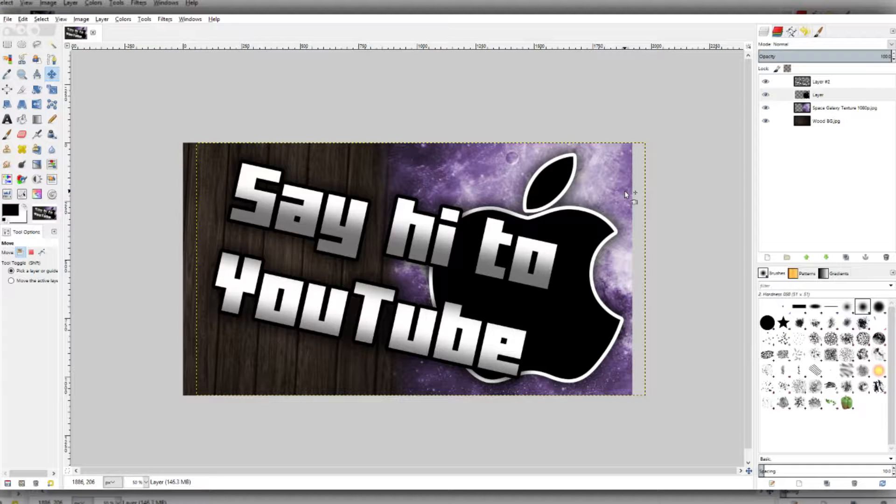
{"action": "left_click", "coordinate": [6, 19]}
{"action": "left_click", "coordinate": [29, 105]}
{"action": "left_click", "coordinate": [37, 143]}
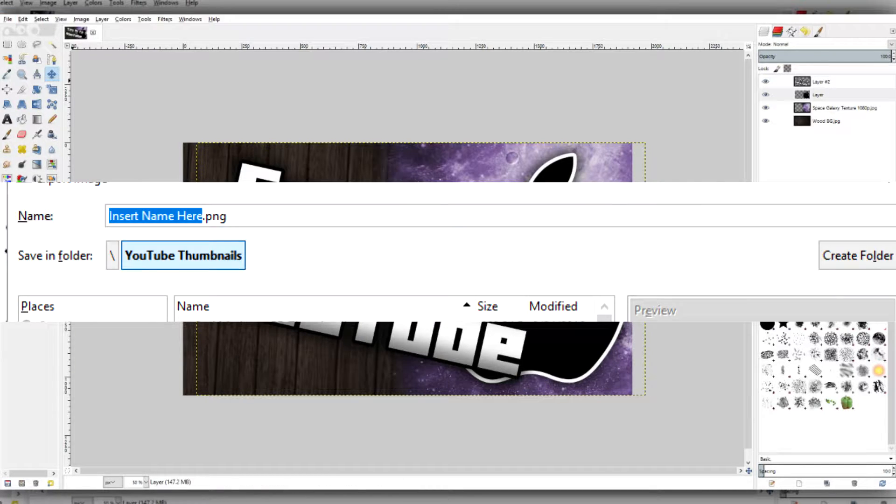